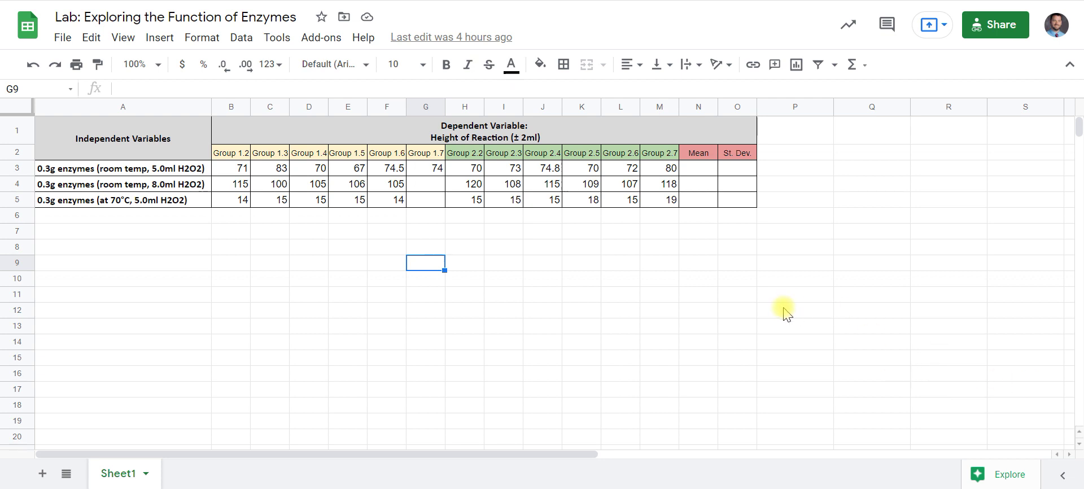
- Set the sheet's zoom level to 125%
{"action": "left_click", "coordinate": [661, 279]}
{"action": "left_click", "coordinate": [348, 279]}
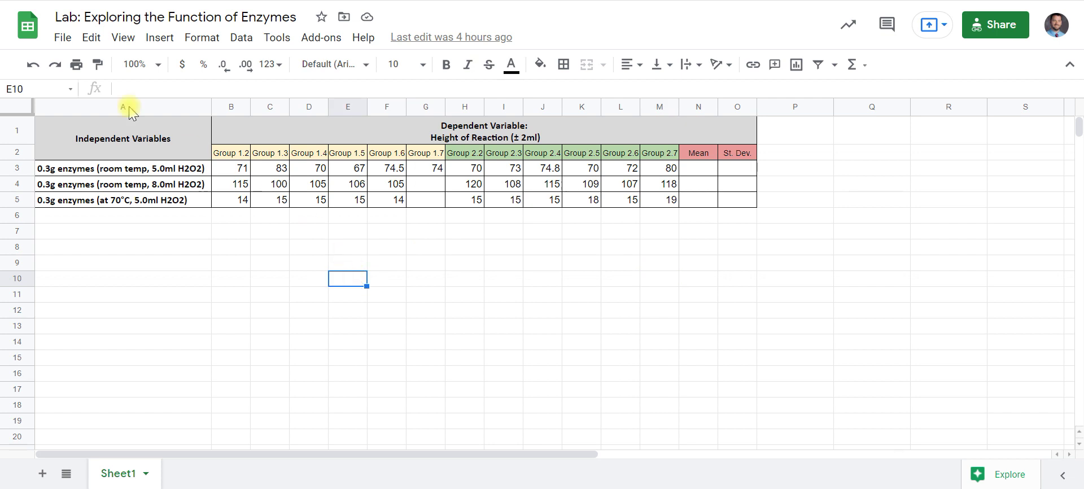
{"action": "left_click", "coordinate": [159, 66]}
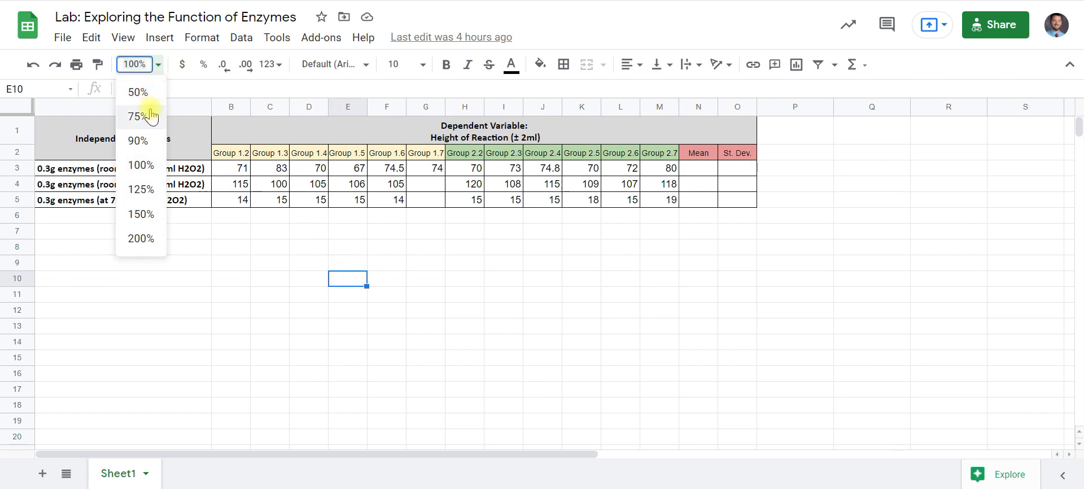
{"action": "left_click", "coordinate": [141, 190]}
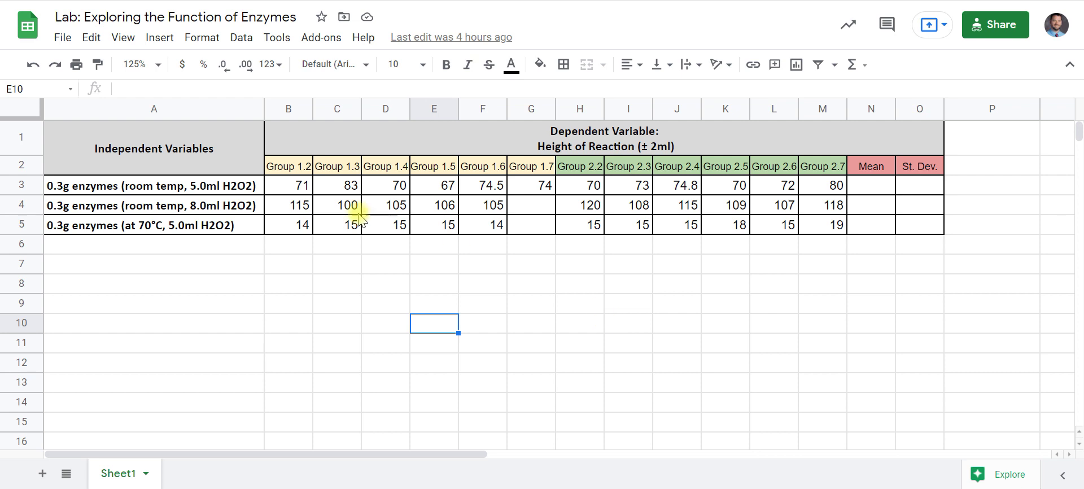
- Review the table's independent variables, the group results, the Mean and St. Dev. columns, and the blank Group 1.7 cells
{"action": "left_click_drag", "start_coordinate": [139, 186], "coordinate": [144, 206]}
{"action": "left_click_drag", "start_coordinate": [154, 163], "coordinate": [157, 227]}
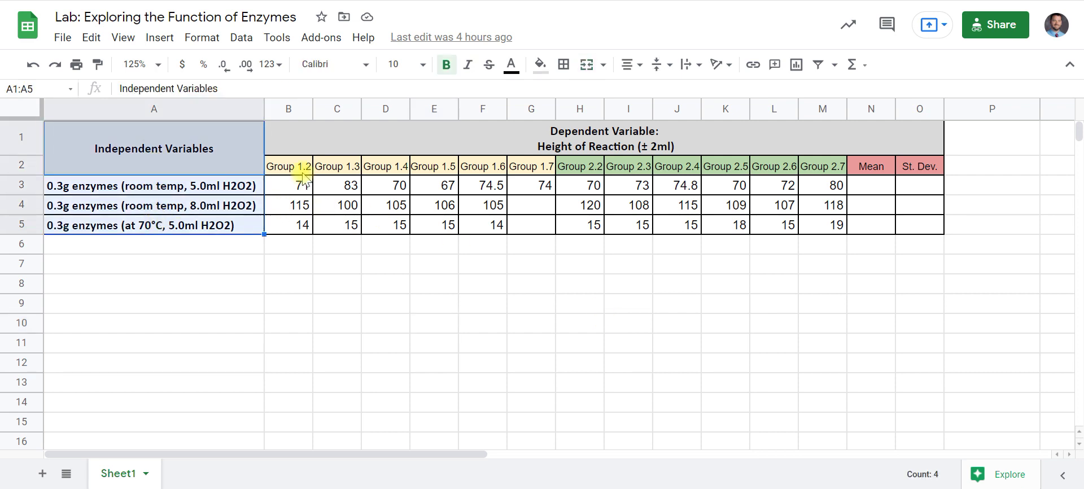
{"action": "left_click_drag", "start_coordinate": [274, 130], "coordinate": [910, 226]}
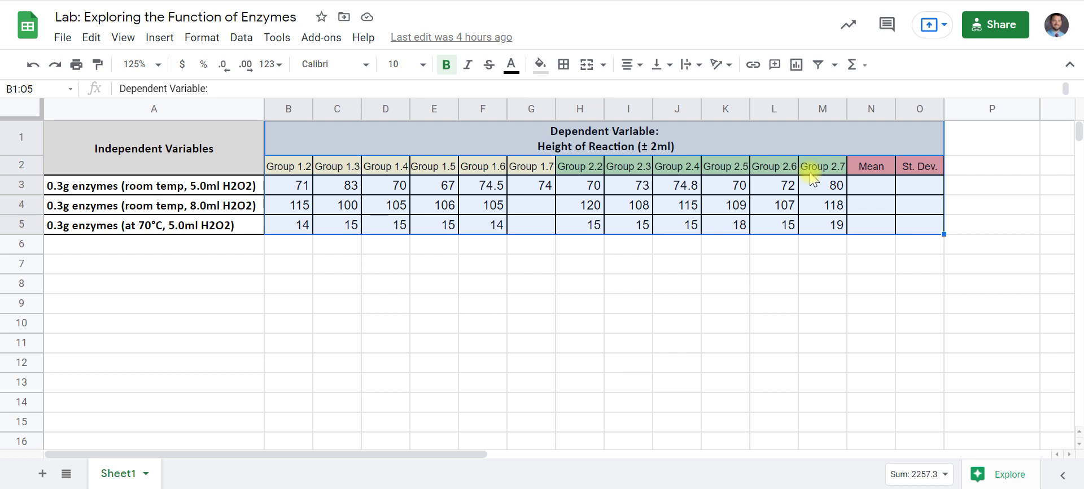
{"action": "left_click_drag", "start_coordinate": [871, 166], "coordinate": [876, 231]}
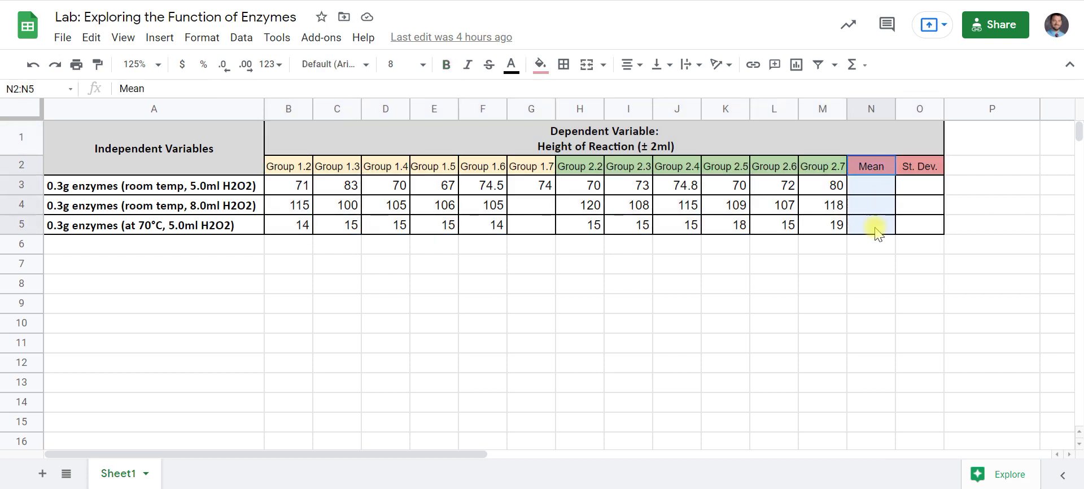
{"action": "left_click_drag", "start_coordinate": [877, 229], "coordinate": [903, 226]}
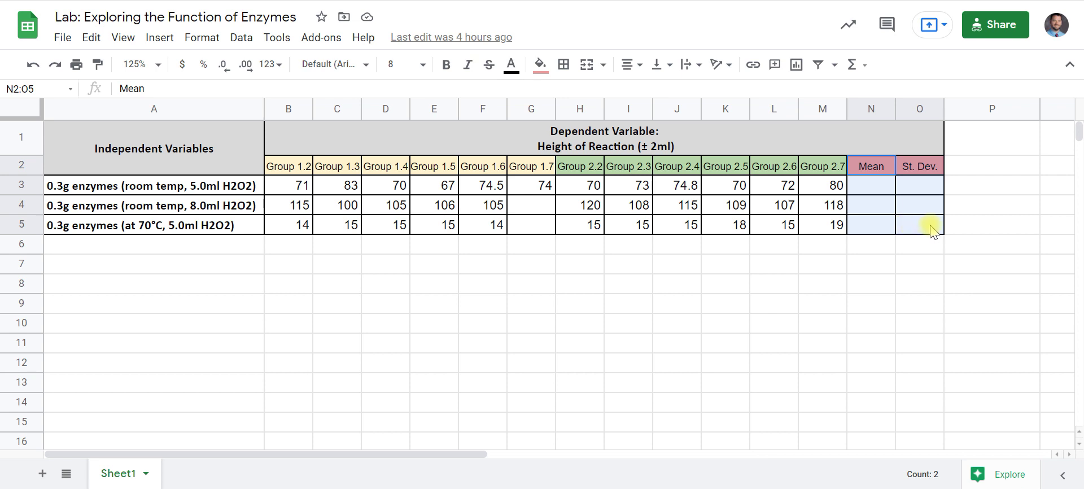
{"action": "left_click_drag", "start_coordinate": [931, 229], "coordinate": [932, 231]}
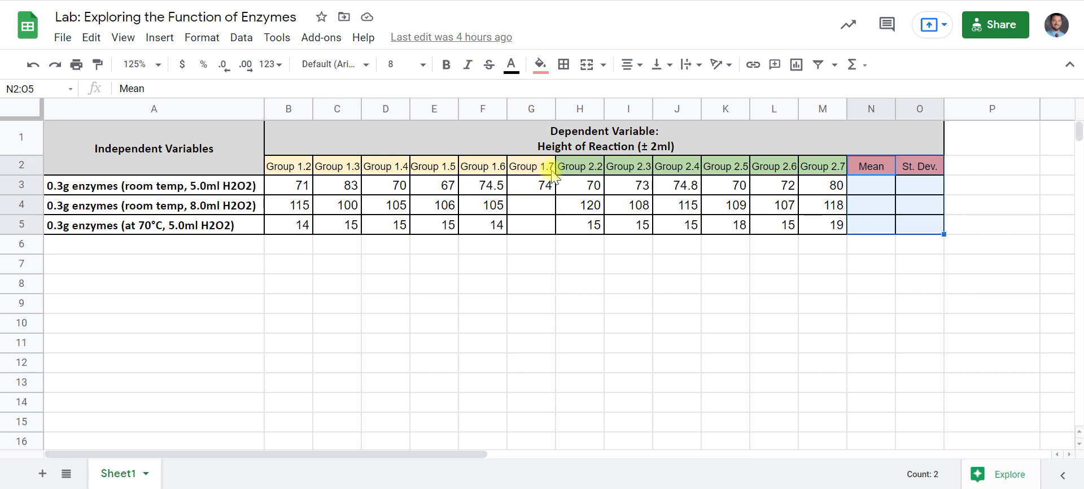
{"action": "left_click_drag", "start_coordinate": [528, 203], "coordinate": [534, 225]}
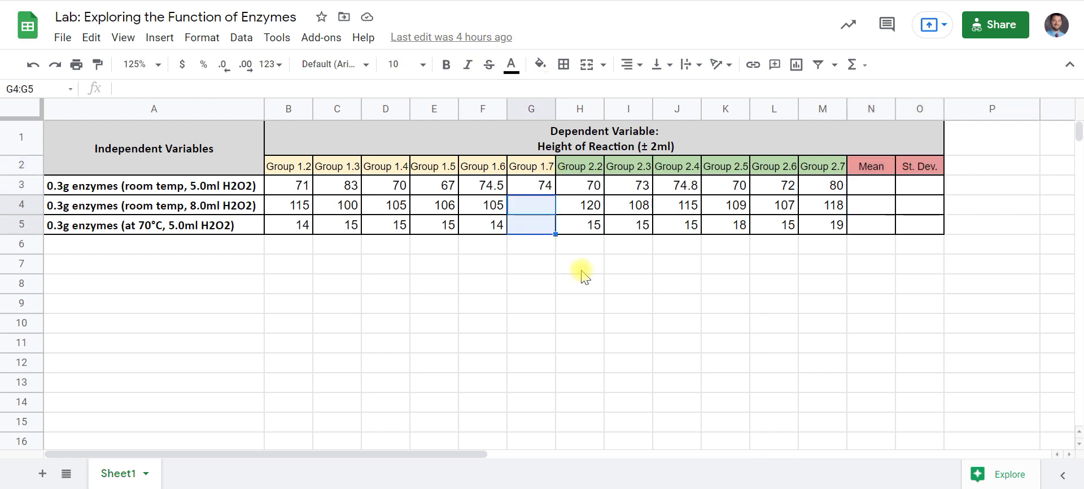
{"action": "left_click", "coordinate": [582, 270]}
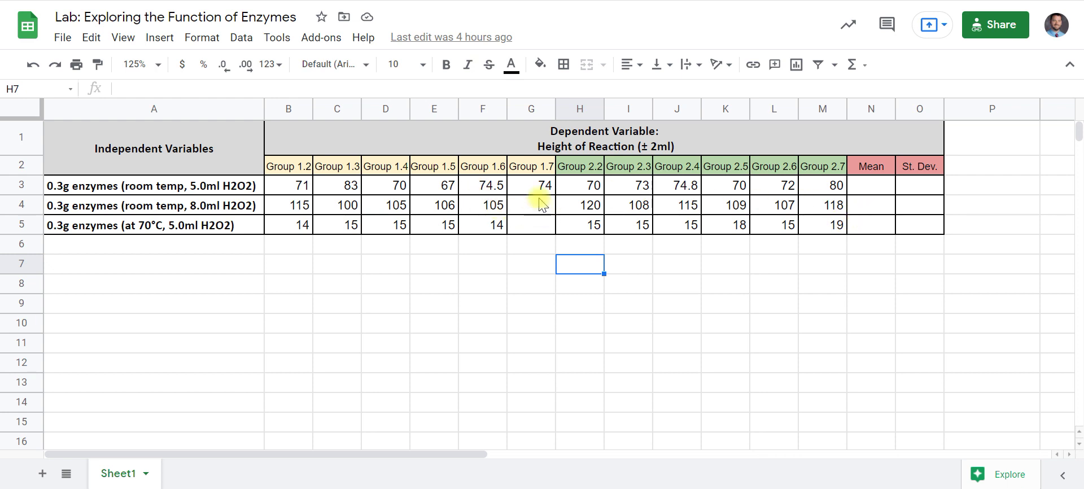
{"action": "left_click", "coordinate": [587, 291]}
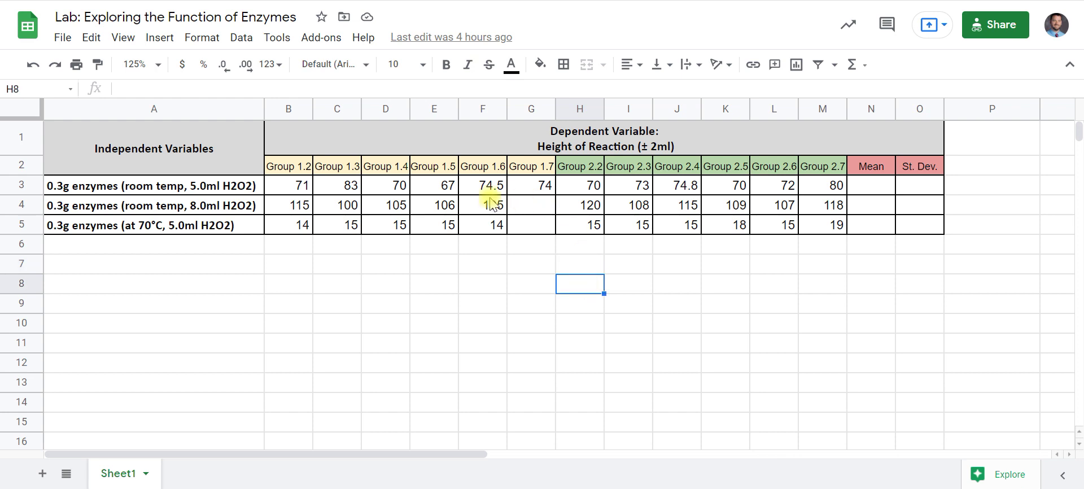
- Examine the measurement uncertainty given in the Dependent Variable header and compare it with the recorded group data
{"action": "double_click", "coordinate": [645, 148]}
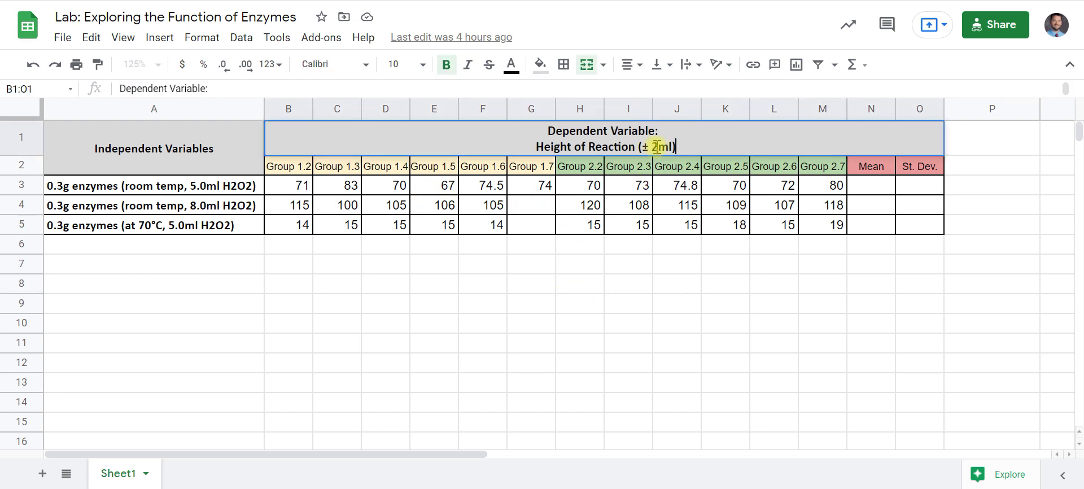
{"action": "left_click_drag", "start_coordinate": [657, 147], "coordinate": [643, 149]}
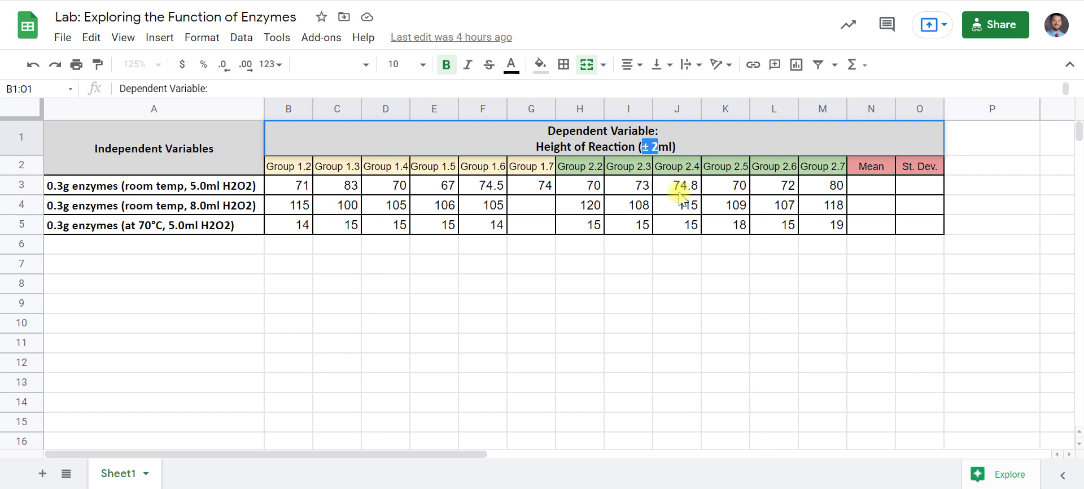
{"action": "left_click", "coordinate": [649, 238]}
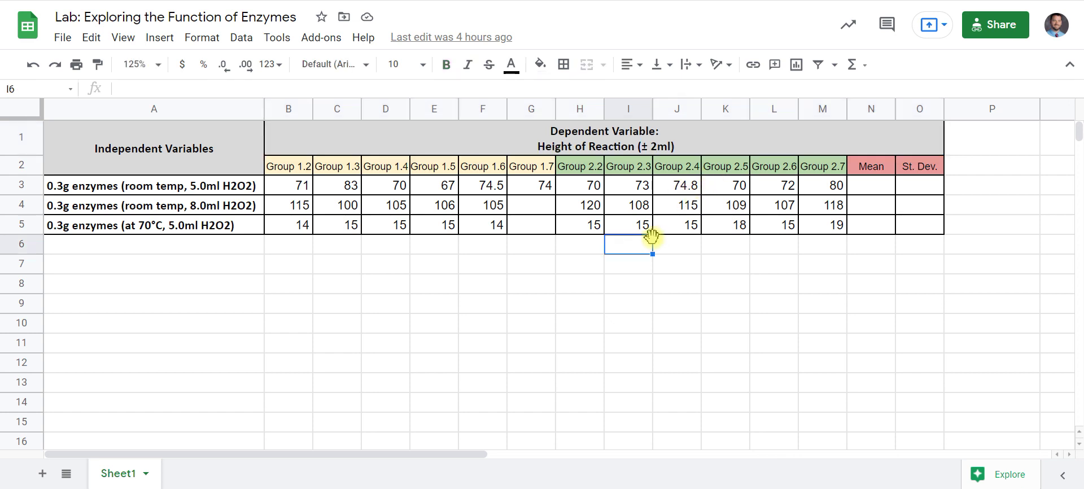
{"action": "left_click", "coordinate": [437, 265]}
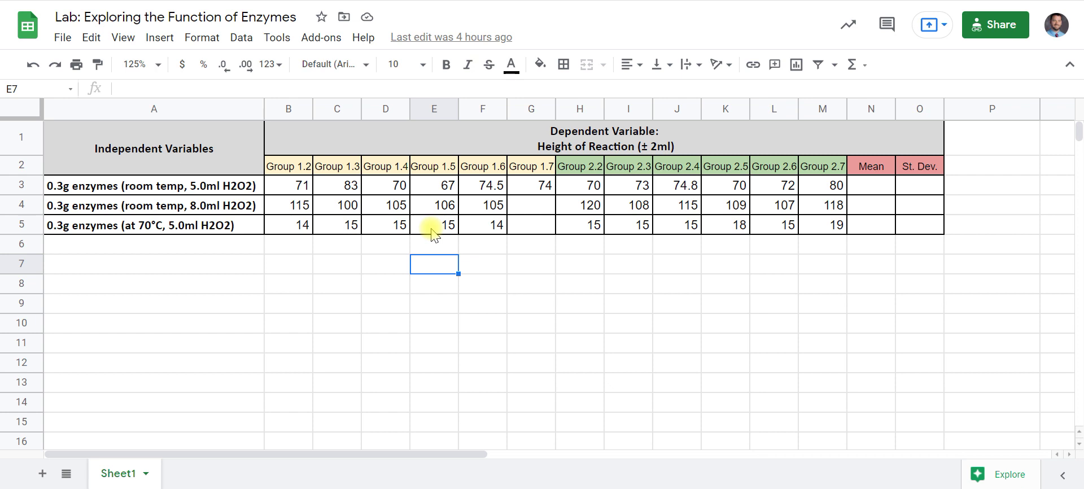
{"action": "left_click", "coordinate": [546, 251]}
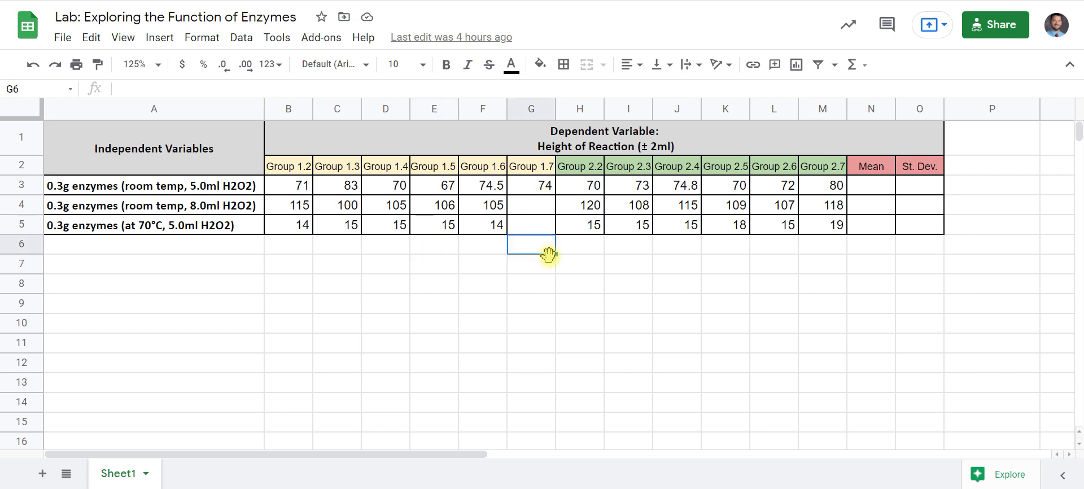
- Calculate the first treatment's mean in N3 with =AVERAGE(B3:M3) and accept the suggested autofill for N4 and N5
{"action": "left_click", "coordinate": [876, 192]}
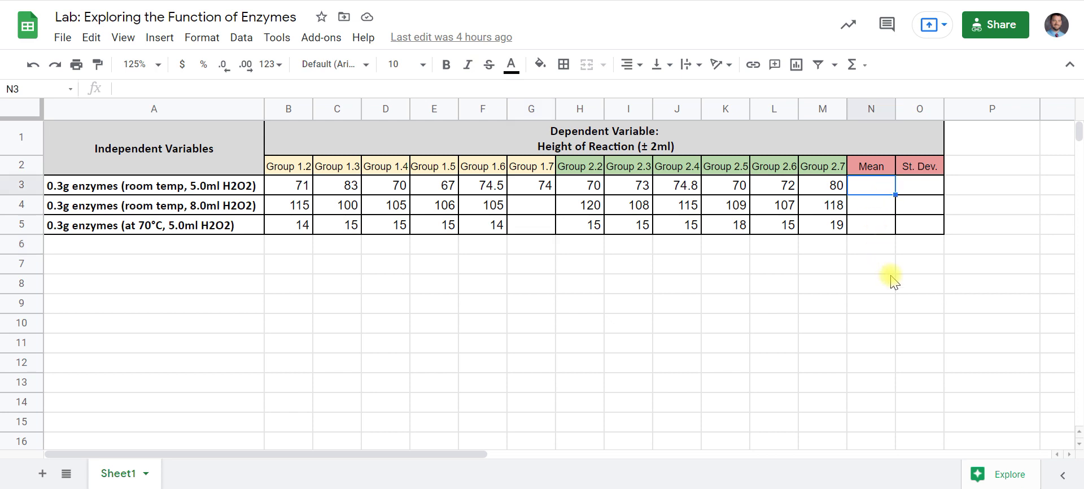
{"action": "type", "text": "=a"}
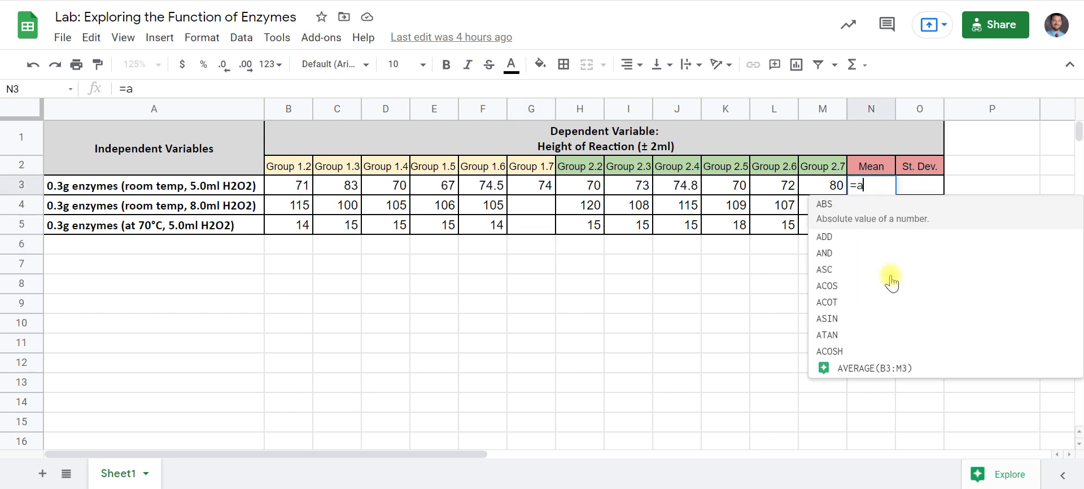
{"action": "type", "text": "vera"}
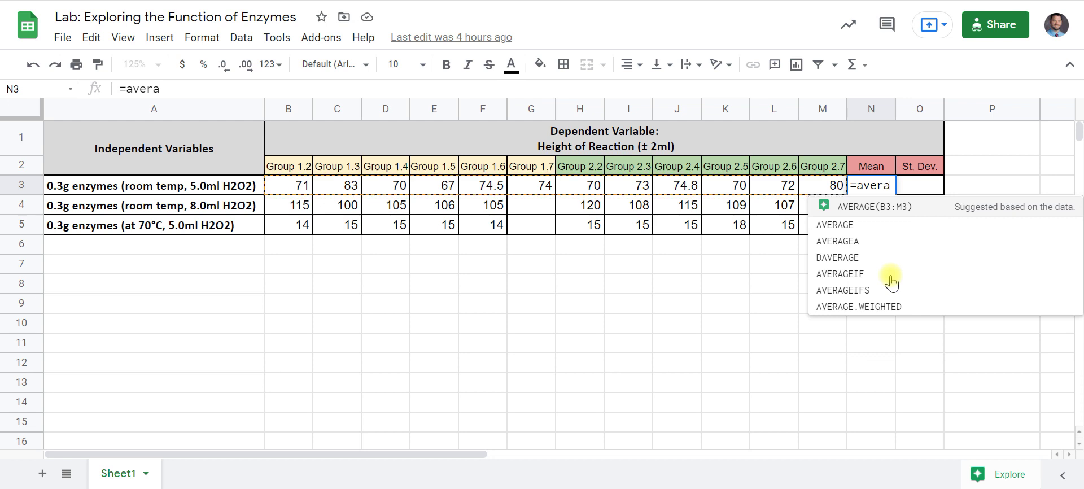
{"action": "left_click", "coordinate": [868, 212]}
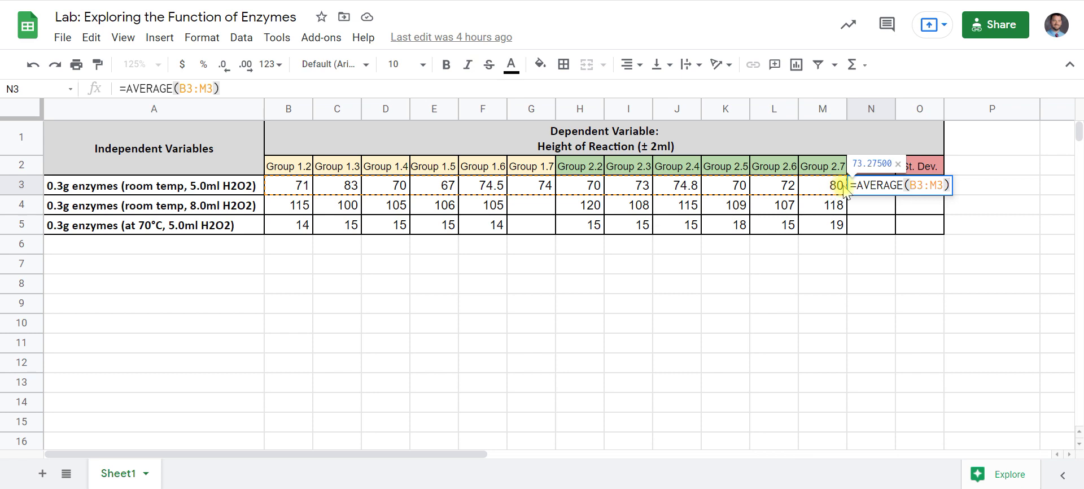
{"action": "key", "text": "Return"}
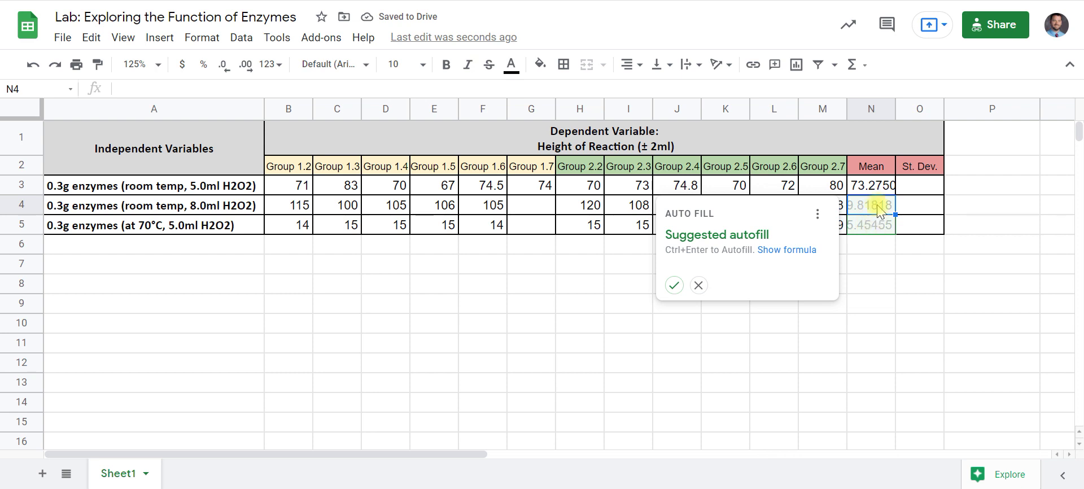
{"action": "left_click", "coordinate": [674, 285]}
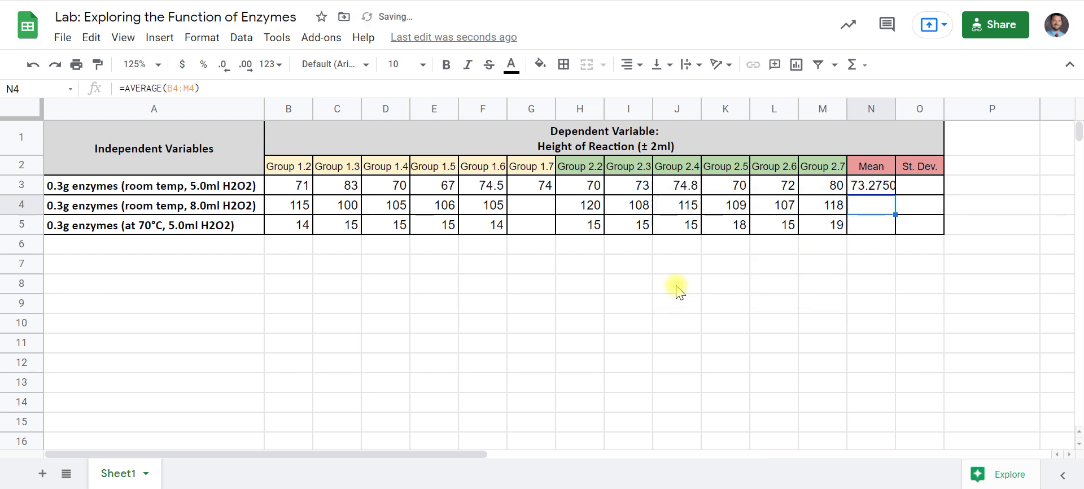
- Check the autofilled average formulas in N4 and N5 against the group data in their rows
{"action": "left_click", "coordinate": [887, 265]}
{"action": "left_click", "coordinate": [876, 207]}
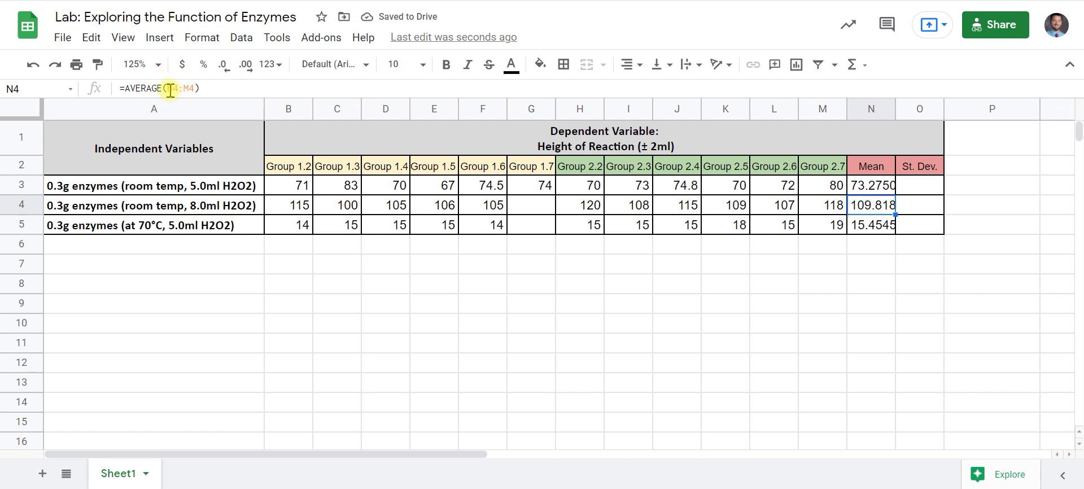
{"action": "left_click_drag", "start_coordinate": [285, 204], "coordinate": [828, 206]}
{"action": "left_click", "coordinate": [872, 227]}
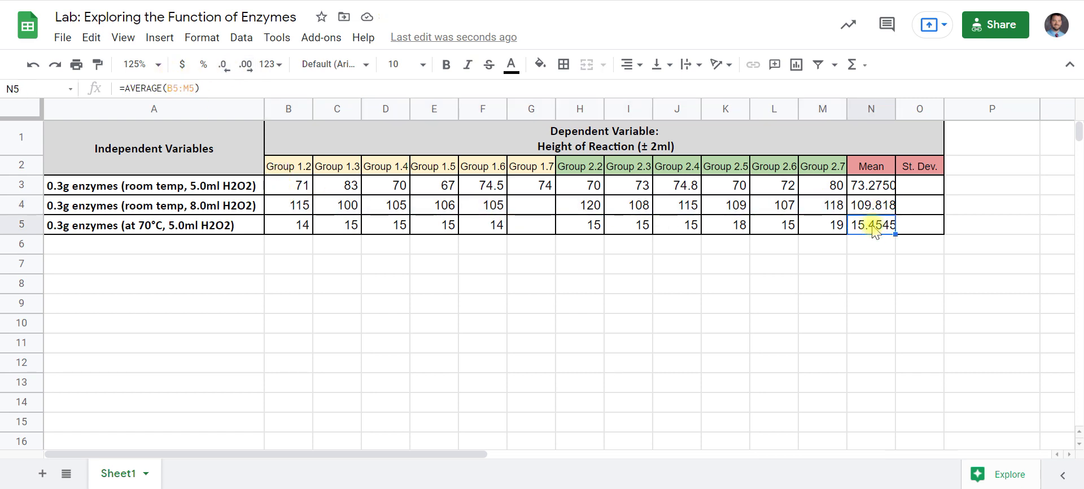
{"action": "left_click_drag", "start_coordinate": [286, 225], "coordinate": [826, 228]}
{"action": "left_click", "coordinate": [889, 226]}
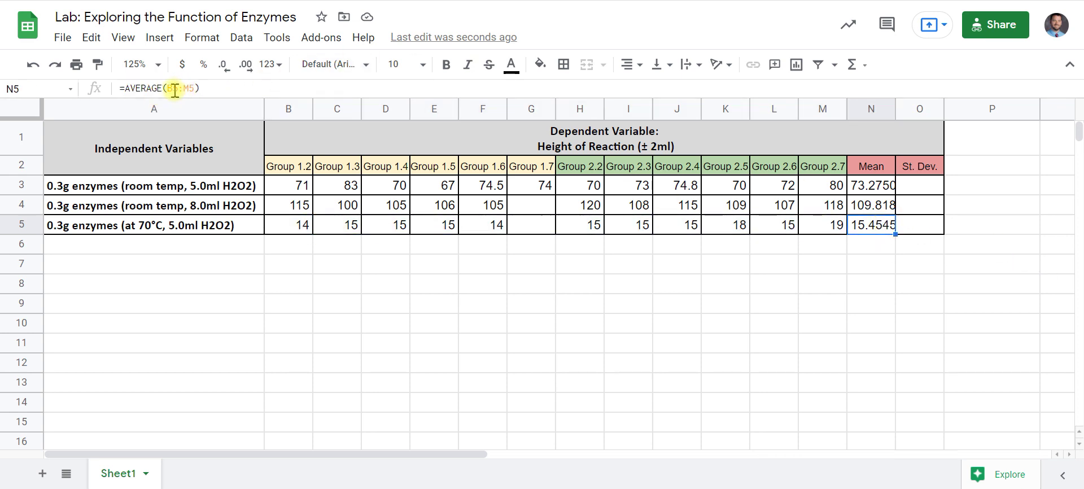
{"action": "left_click", "coordinate": [910, 226]}
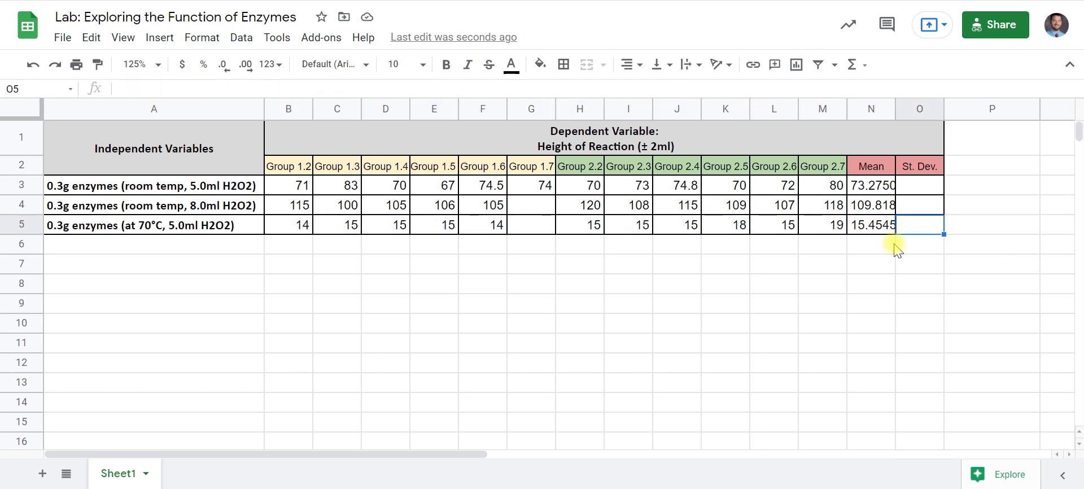
{"action": "left_click", "coordinate": [891, 251]}
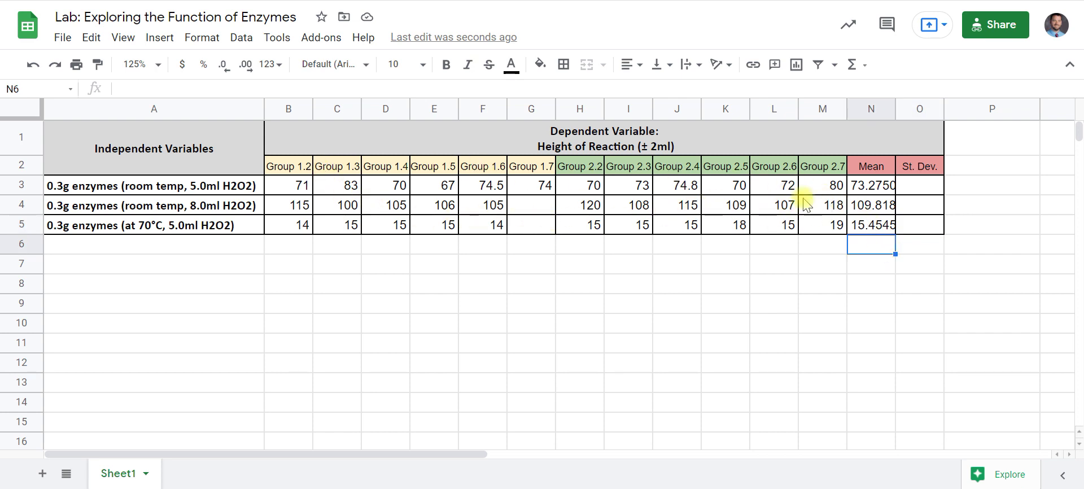
- Format the mean values in N3:N5 to show one decimal place
{"action": "left_click_drag", "start_coordinate": [870, 193], "coordinate": [882, 224]}
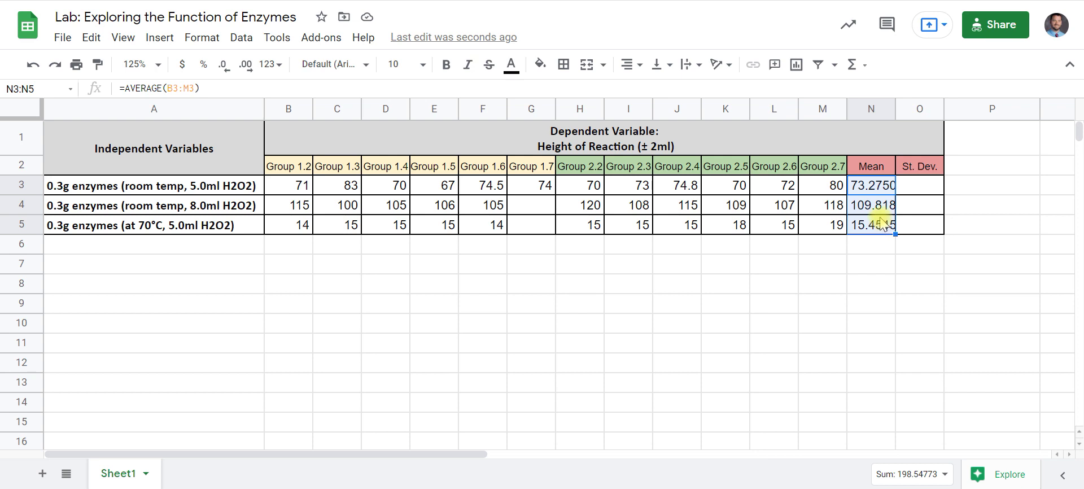
{"action": "left_click", "coordinate": [230, 71]}
{"action": "left_click", "coordinate": [230, 71]}
{"action": "left_click", "coordinate": [231, 71]}
{"action": "left_click", "coordinate": [231, 73]}
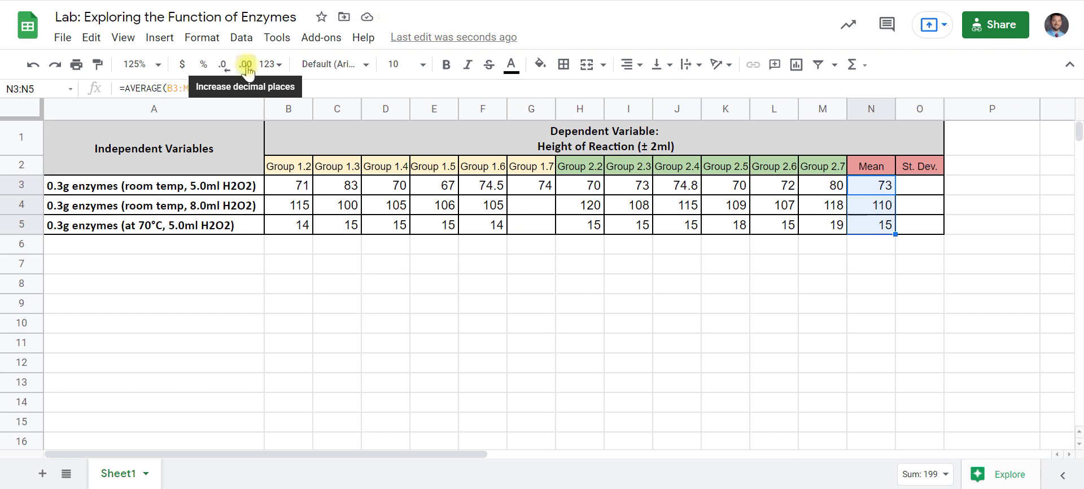
{"action": "left_click", "coordinate": [247, 72]}
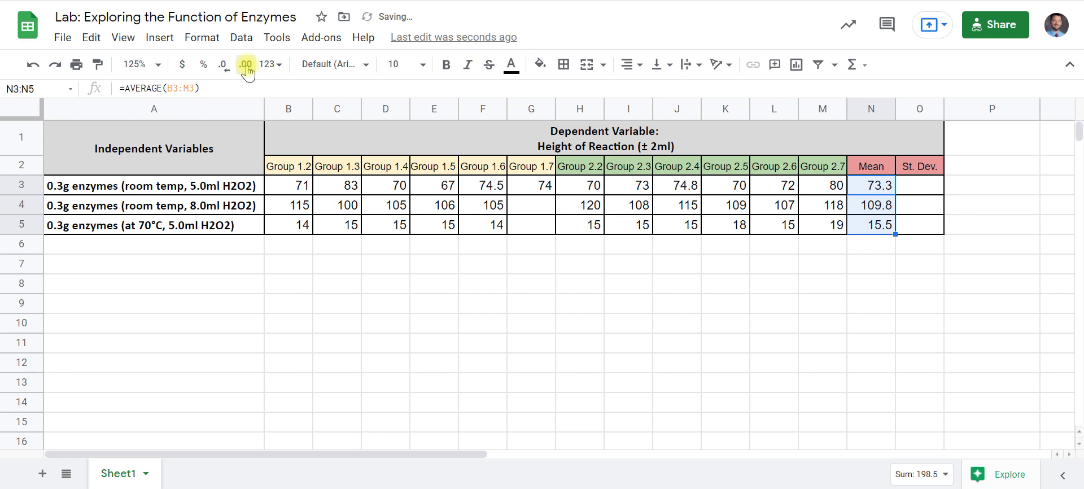
{"action": "left_click", "coordinate": [957, 264]}
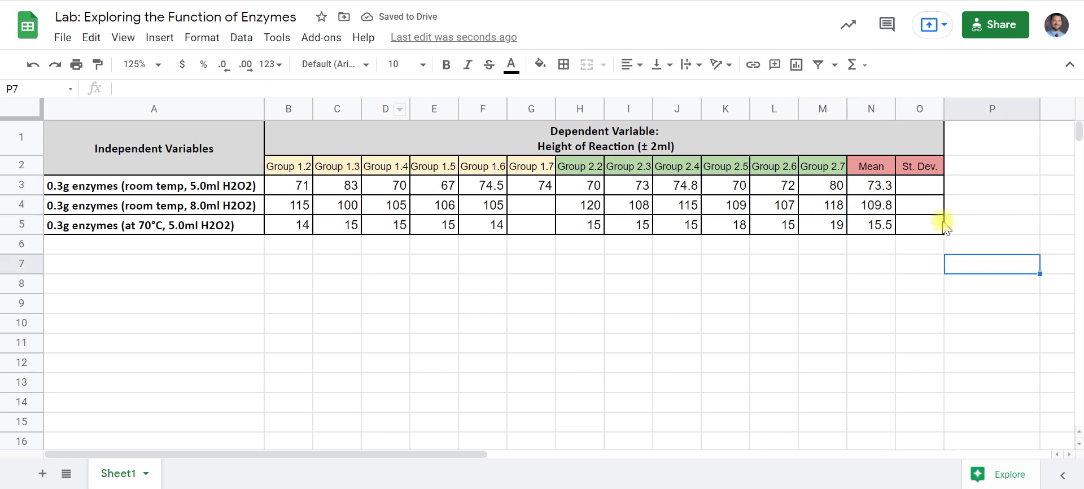
- Calculate the first treatment's standard deviation in O3 with =STDEV(B3:M3) and accept the suggested autofill for O4 and O5
{"action": "left_click", "coordinate": [933, 191]}
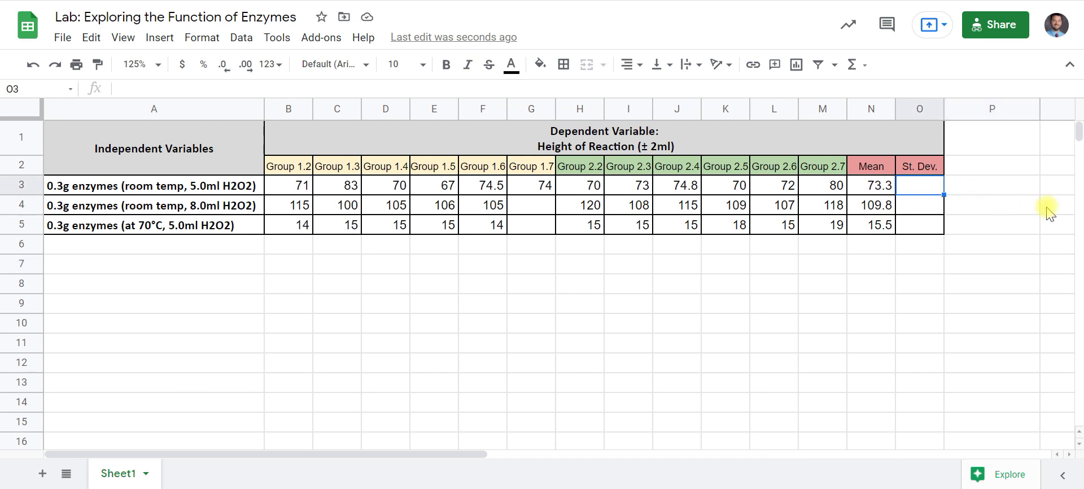
{"action": "type", "text": "="}
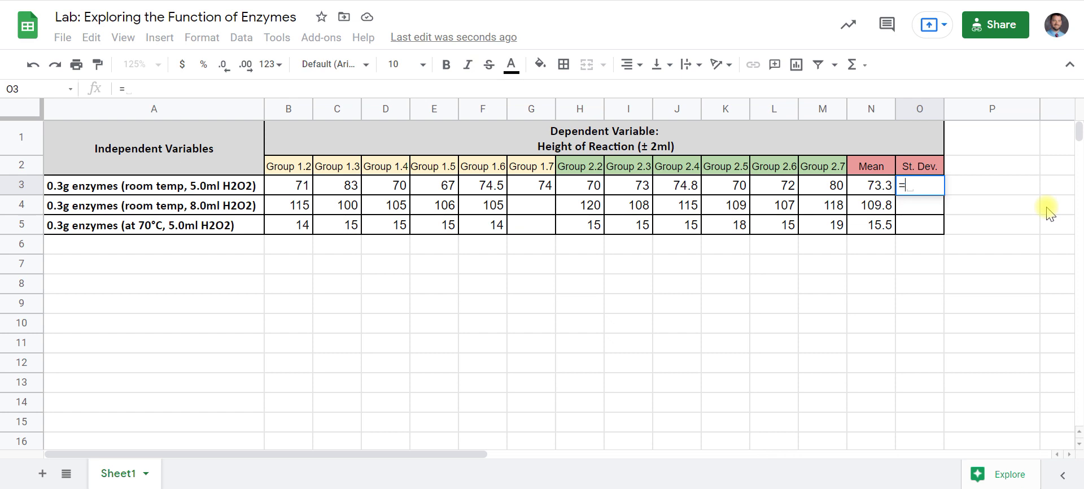
{"action": "type", "text": "stde"}
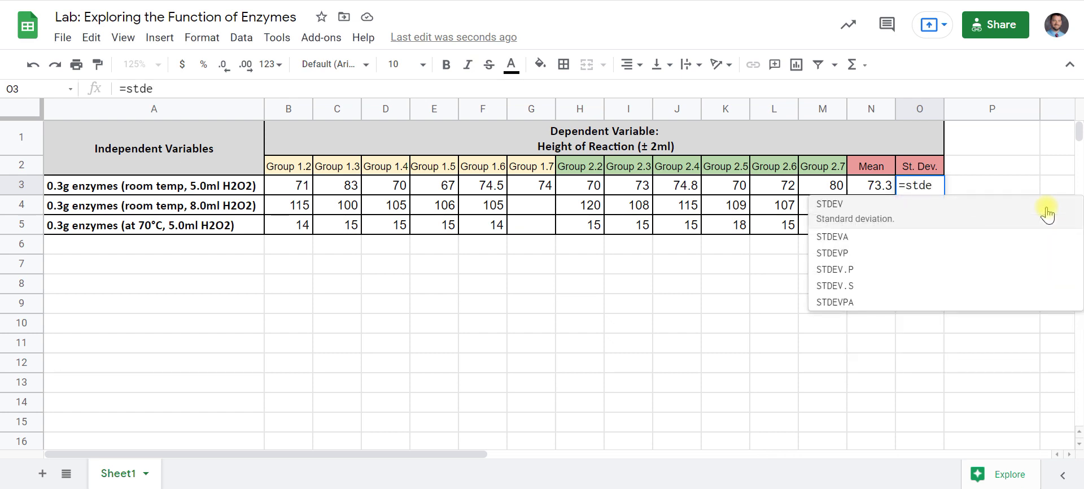
{"action": "left_click", "coordinate": [870, 219]}
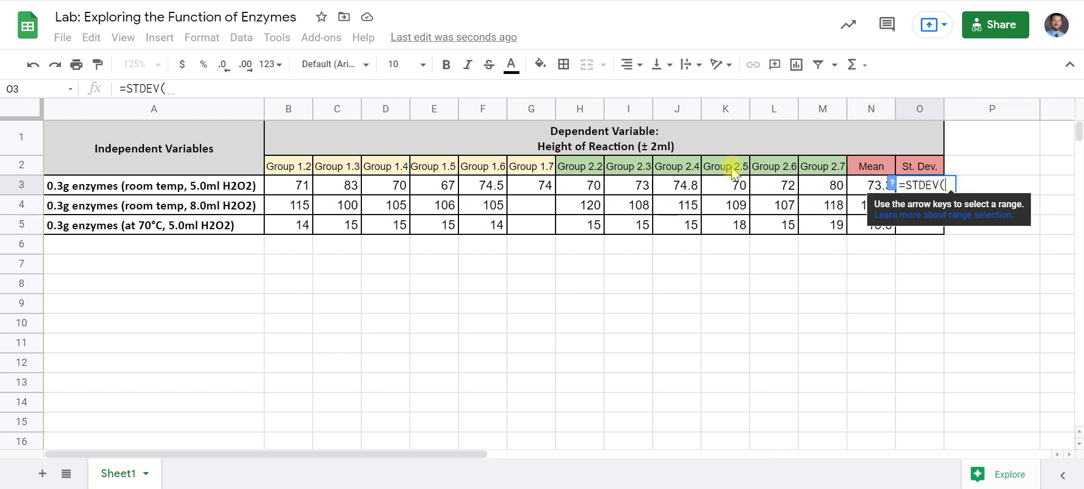
{"action": "left_click", "coordinate": [296, 187]}
{"action": "left_click_drag", "start_coordinate": [310, 187], "coordinate": [834, 190]}
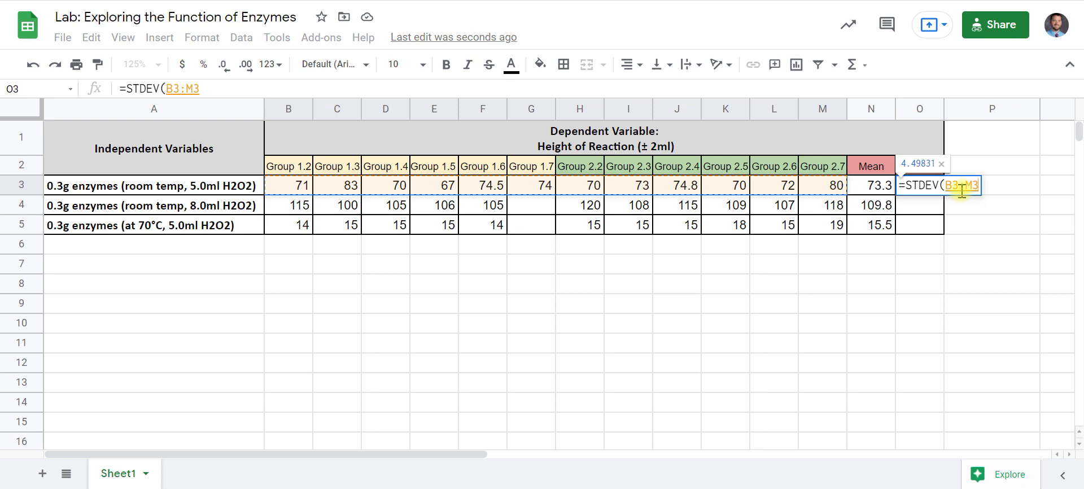
{"action": "key", "text": "Return"}
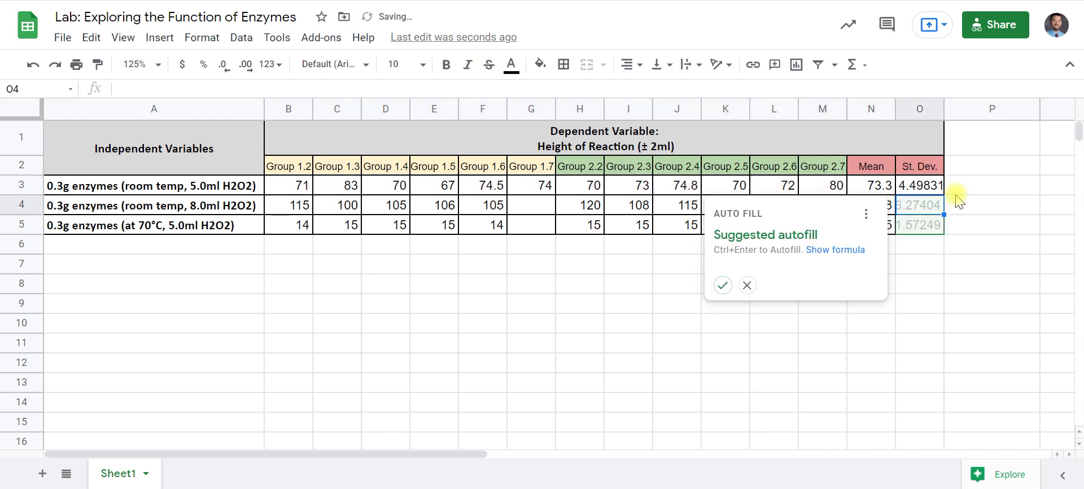
{"action": "left_click", "coordinate": [724, 286]}
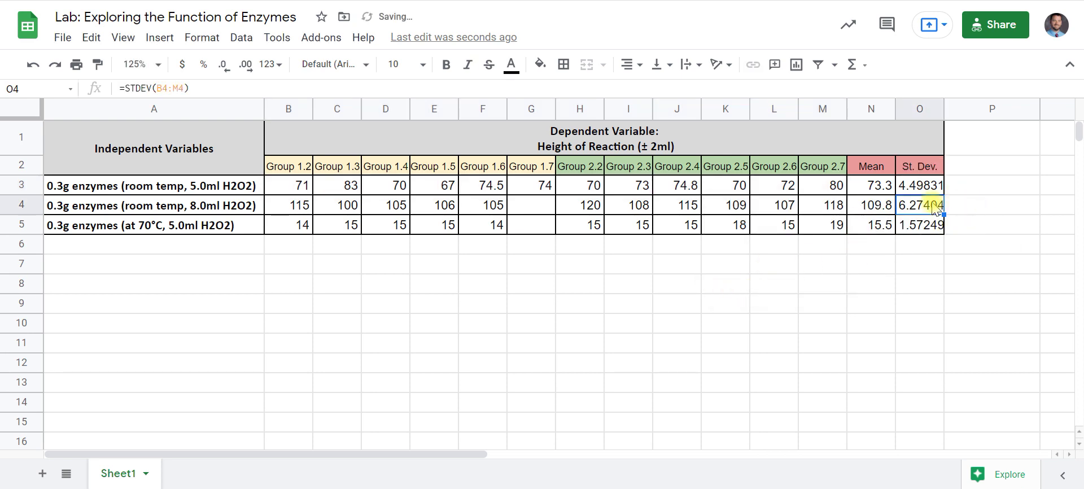
{"action": "left_click", "coordinate": [1008, 263]}
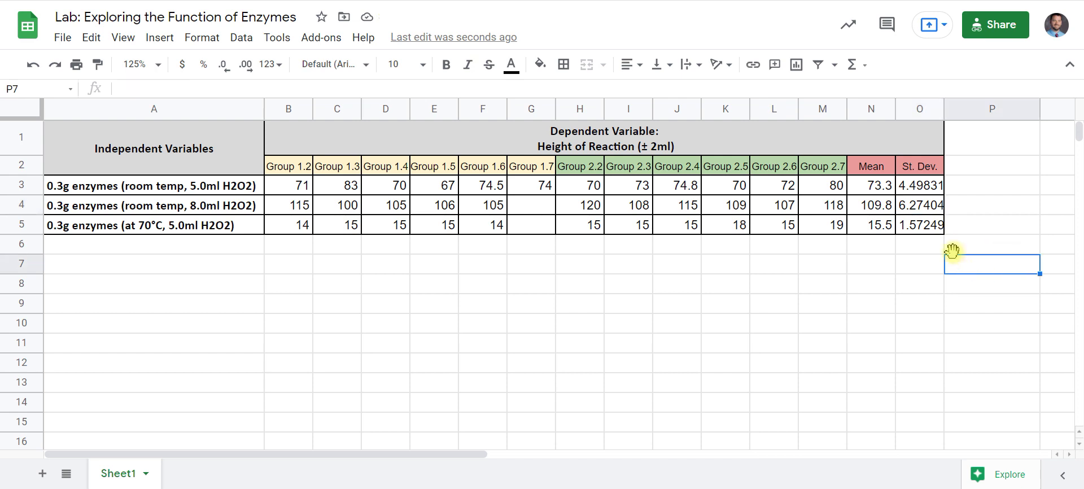
- Format the standard deviation values in O3:O5 to show one decimal place
{"action": "left_click_drag", "start_coordinate": [930, 185], "coordinate": [931, 228]}
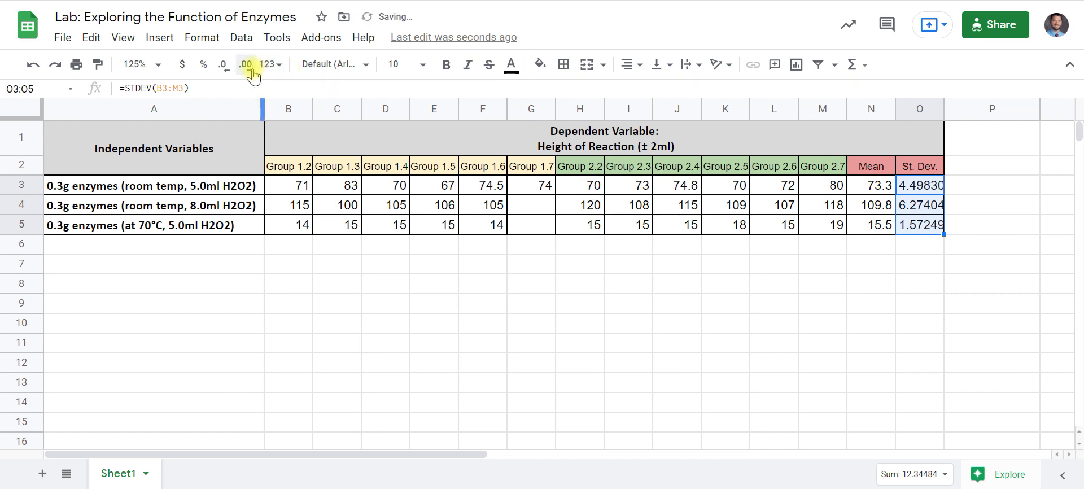
{"action": "left_click", "coordinate": [224, 71]}
{"action": "left_click", "coordinate": [225, 70]}
{"action": "left_click", "coordinate": [224, 71]}
{"action": "left_click", "coordinate": [224, 70]}
{"action": "left_click", "coordinate": [225, 70]}
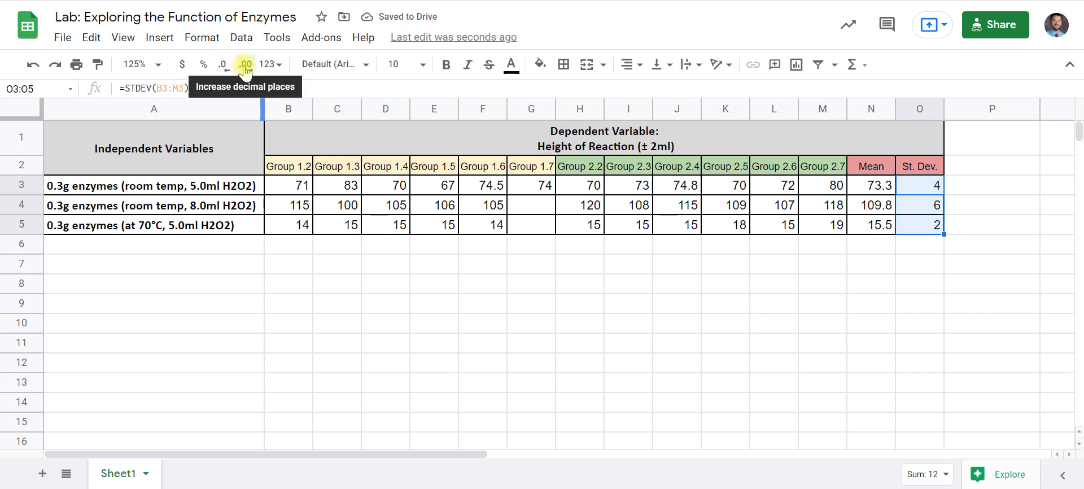
{"action": "left_click", "coordinate": [247, 68]}
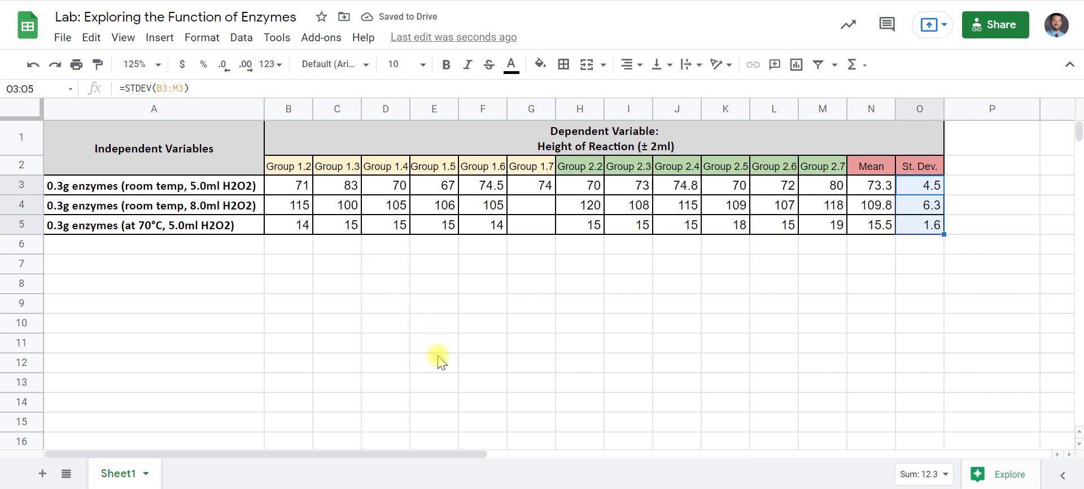
{"action": "left_click", "coordinate": [450, 326]}
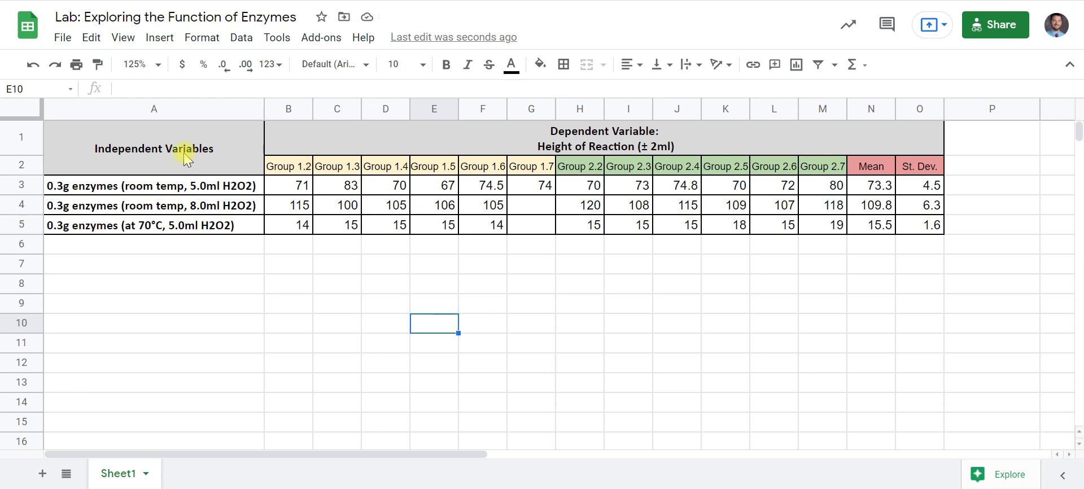
- Copy the whole table A1:O5 and paste it unlinked under "PASTE TABLE BELOW" in the Google Docs assignment
{"action": "left_click_drag", "start_coordinate": [161, 142], "coordinate": [932, 226]}
{"action": "right_click", "coordinate": [931, 224]}
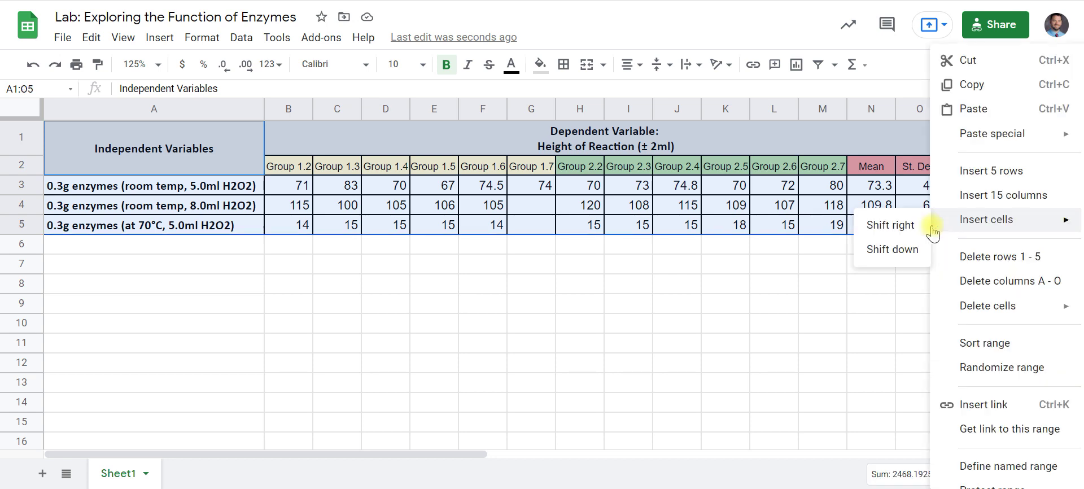
{"action": "left_click", "coordinate": [953, 90]}
{"action": "key", "text": "ctrl+Tab"}
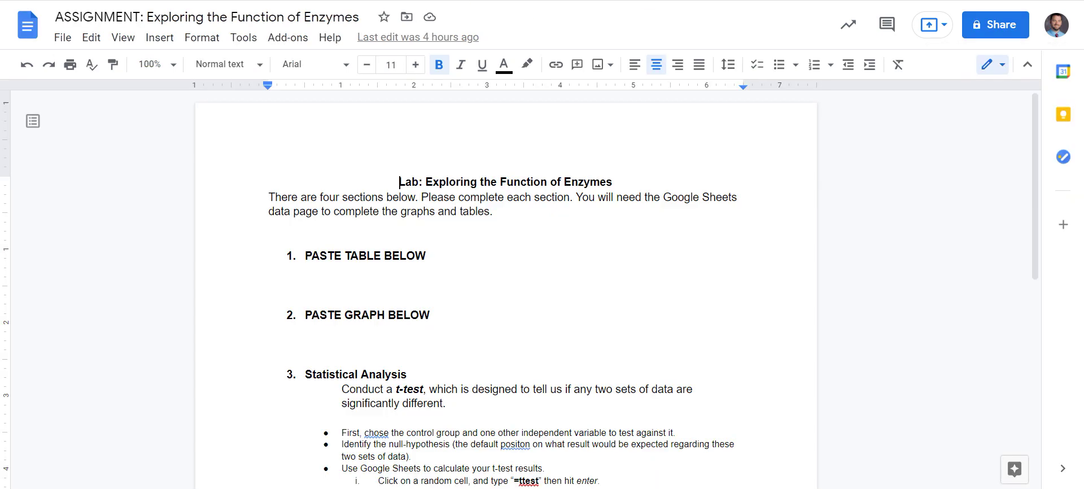
{"action": "left_click", "coordinate": [409, 275]}
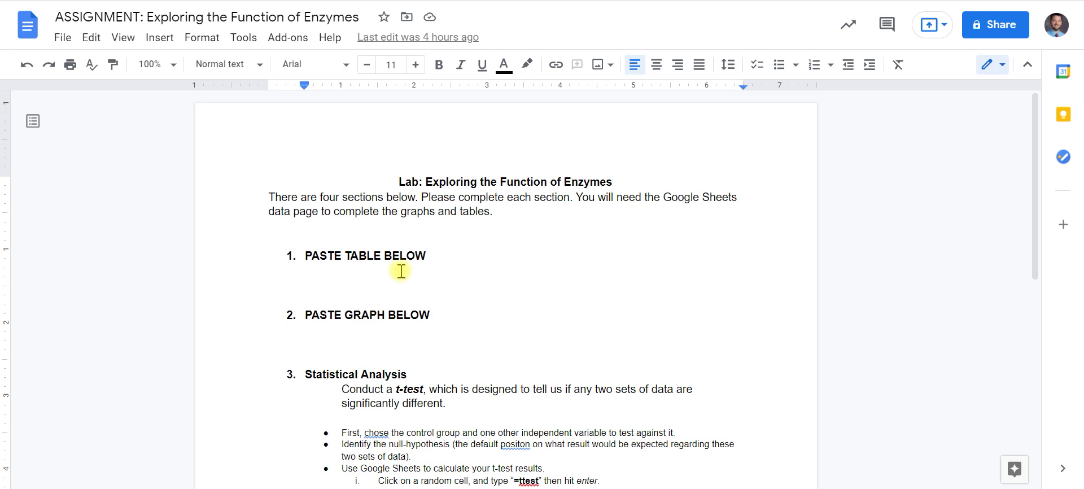
{"action": "right_click", "coordinate": [401, 272]}
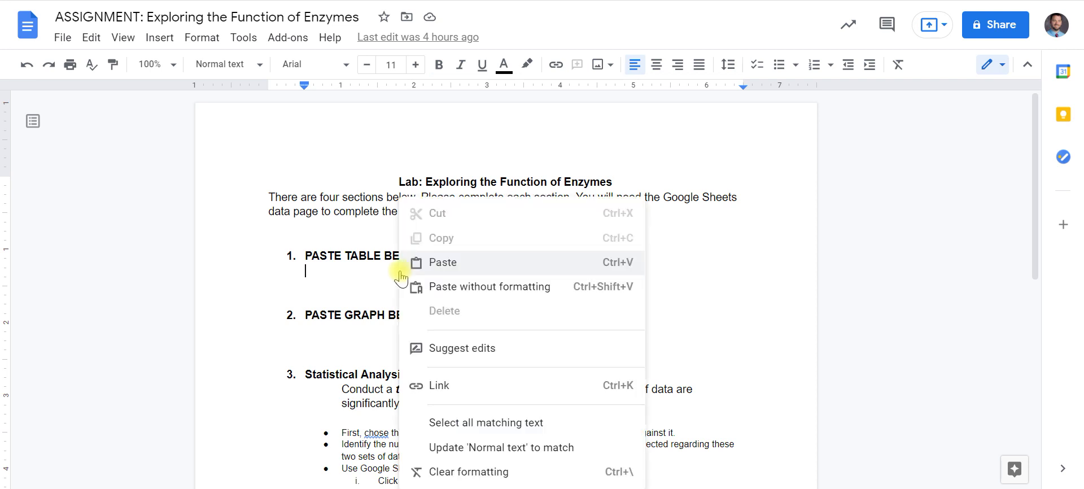
{"action": "left_click", "coordinate": [461, 264]}
{"action": "left_click", "coordinate": [462, 272]}
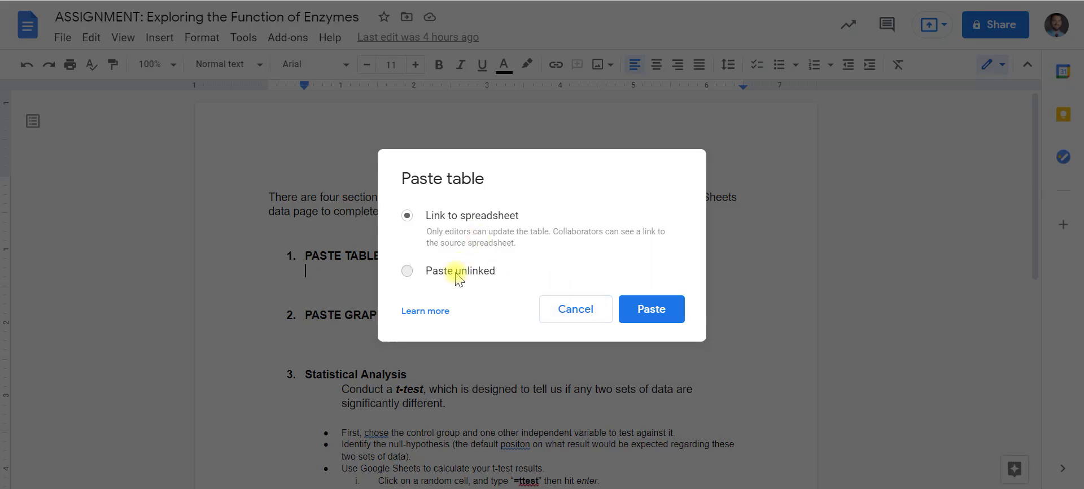
{"action": "left_click", "coordinate": [653, 313]}
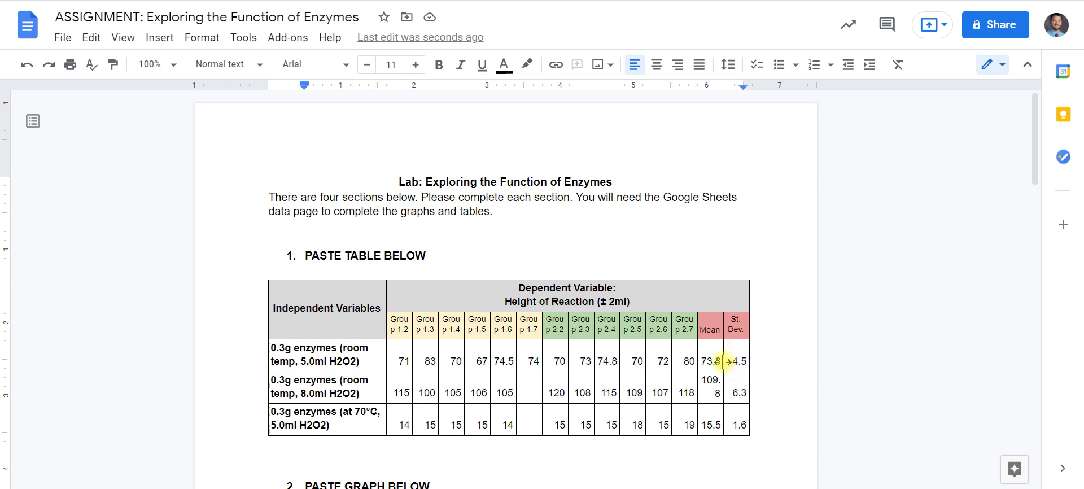
- Reduce the font size of the pasted table's Group, Mean and St. Dev. header cells so the word "Group" stays unbroken
{"action": "left_click_drag", "start_coordinate": [400, 326], "coordinate": [739, 322]}
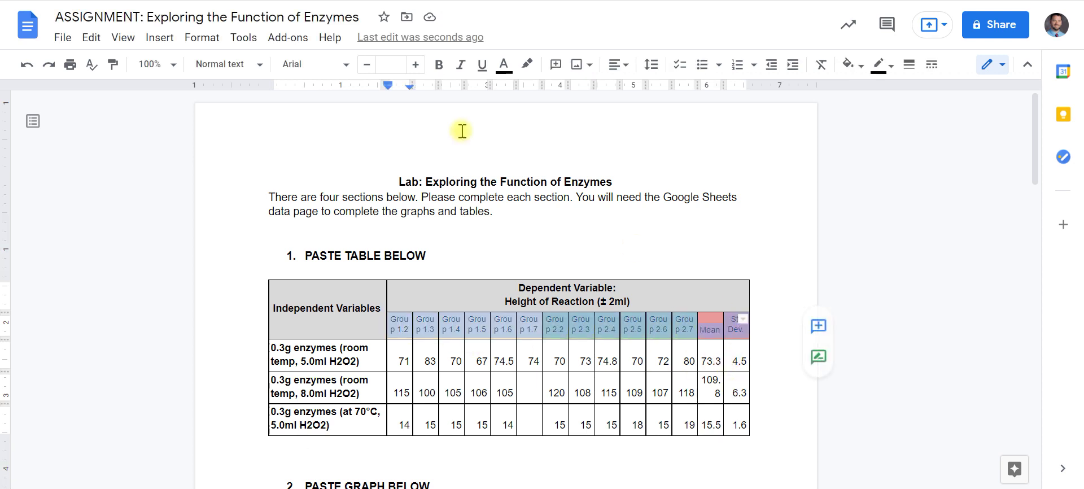
{"action": "left_click", "coordinate": [366, 64]}
{"action": "left_click", "coordinate": [366, 64]}
{"action": "left_click", "coordinate": [367, 65]}
{"action": "left_click", "coordinate": [416, 64]}
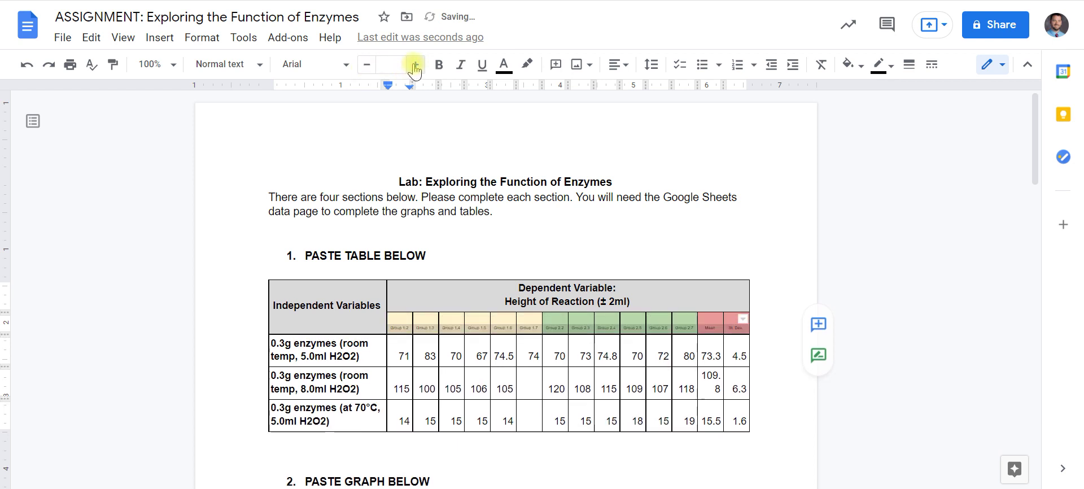
{"action": "left_click", "coordinate": [416, 64]}
{"action": "left_click", "coordinate": [367, 65]}
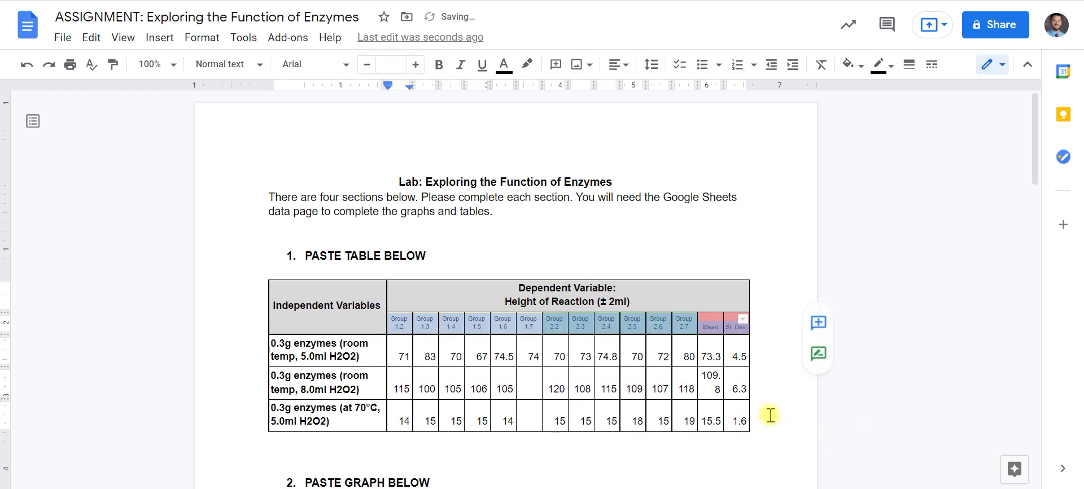
- Set the font size of all numeric data cells in the pasted table to 9
{"action": "left_click_drag", "start_coordinate": [740, 417], "coordinate": [394, 338]}
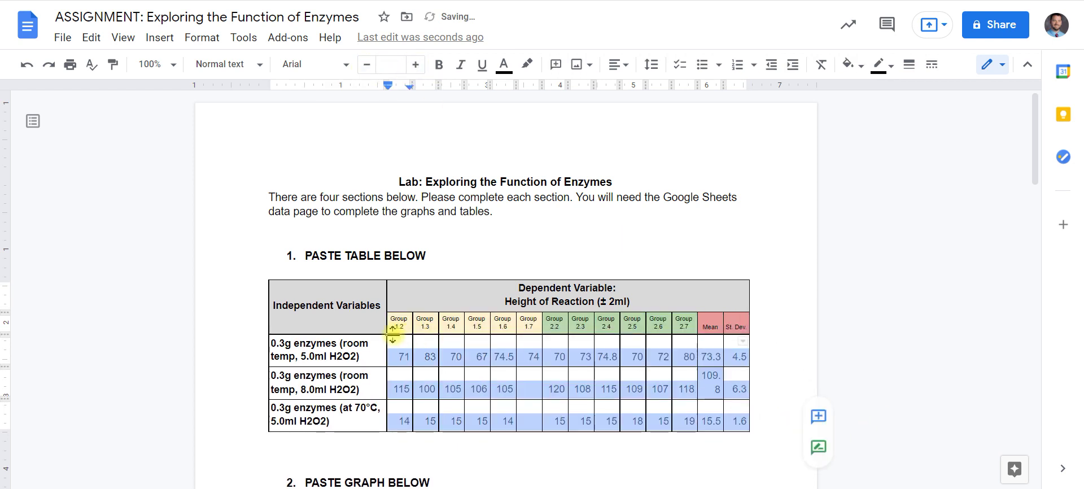
{"action": "left_click", "coordinate": [367, 65]}
{"action": "left_click", "coordinate": [367, 65]}
{"action": "left_click", "coordinate": [367, 64]}
{"action": "left_click", "coordinate": [366, 64]}
{"action": "left_click", "coordinate": [366, 65]}
{"action": "left_click", "coordinate": [416, 65]}
{"action": "left_click", "coordinate": [416, 65]}
{"action": "left_click", "coordinate": [415, 64]}
{"action": "left_click", "coordinate": [416, 64]}
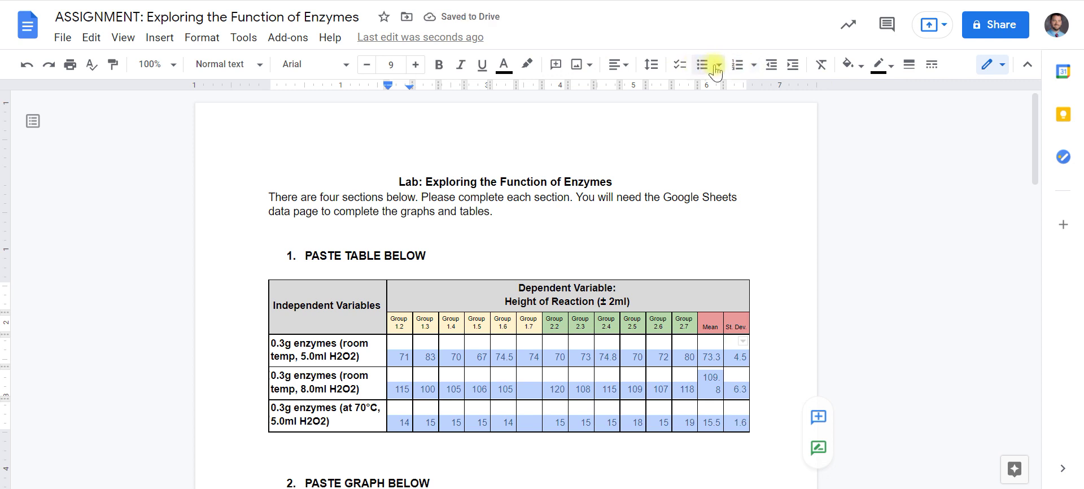
- Center the values horizontally in the pasted table's numeric data cells
{"action": "left_click", "coordinate": [649, 65]}
{"action": "left_click", "coordinate": [649, 65]}
{"action": "left_click", "coordinate": [626, 65]}
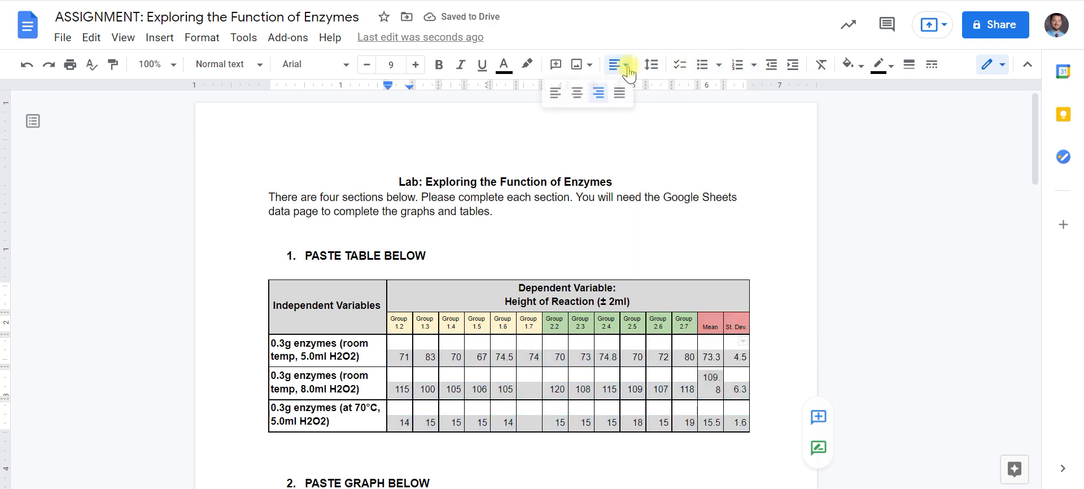
{"action": "left_click", "coordinate": [577, 94]}
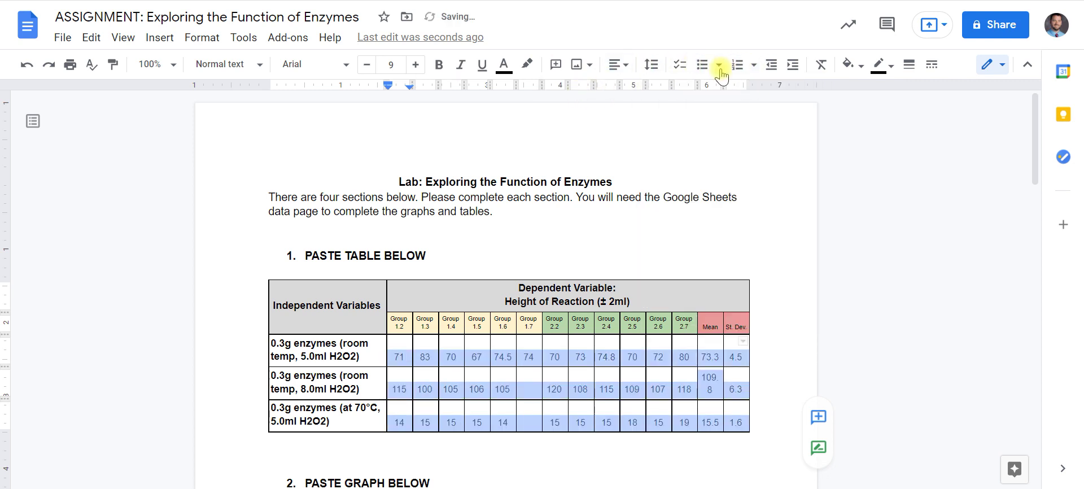
{"action": "left_click", "coordinate": [652, 66]}
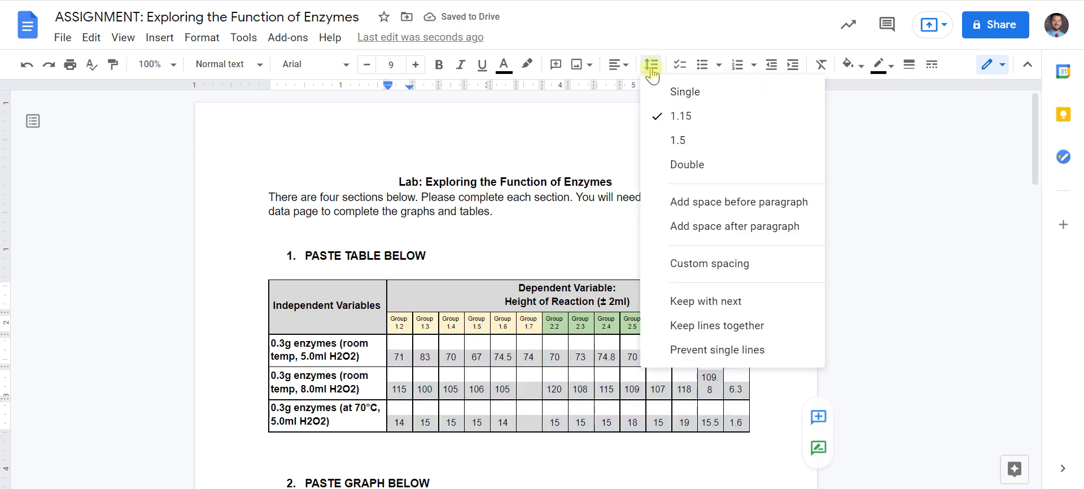
{"action": "left_click", "coordinate": [651, 65]}
{"action": "left_click", "coordinate": [717, 66]}
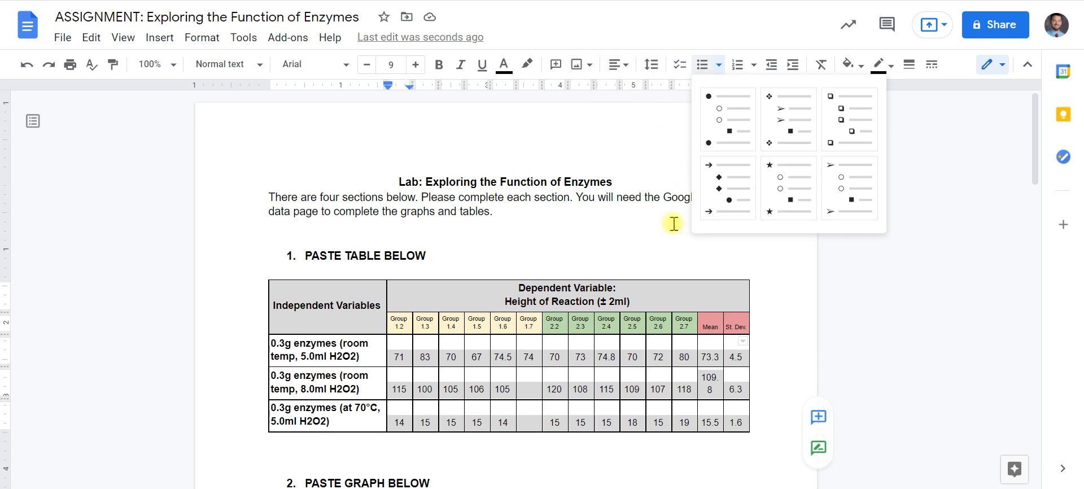
{"action": "left_click", "coordinate": [956, 284]}
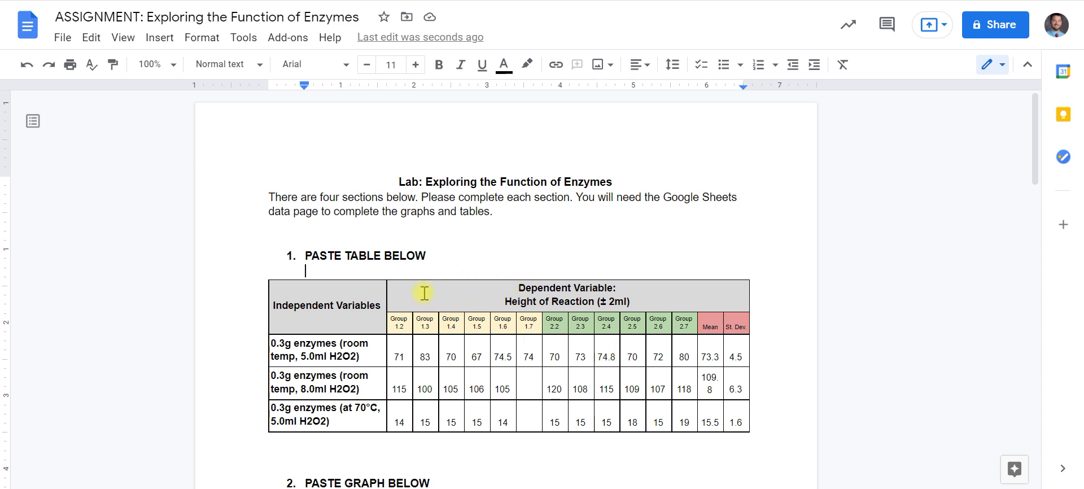
- Delete the pasted table under "PASTE TABLE BELOW" and add blank lines in its place
{"action": "key", "text": "ctrl+z"}
{"action": "left_click_drag", "start_coordinate": [760, 426], "coordinate": [339, 271]}
{"action": "key", "text": "Delete"}
{"action": "key", "text": "Return"}
{"action": "key", "text": "Return"}
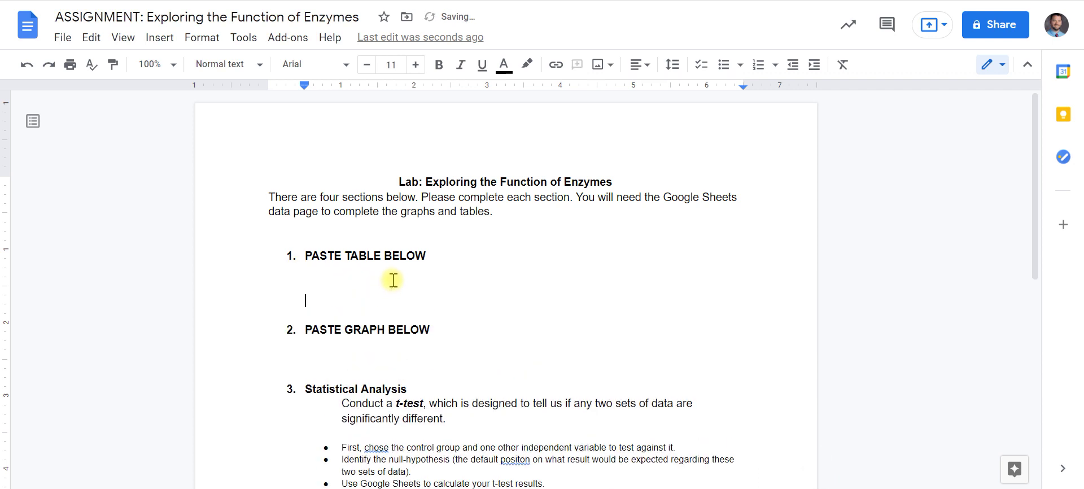
- Switch to the Google Sheets data, capture the table A1:O5 with Snipping Tool and copy the captured image
{"action": "key", "text": "ctrl+Tab"}
{"action": "left_click", "coordinate": [385, 305]}
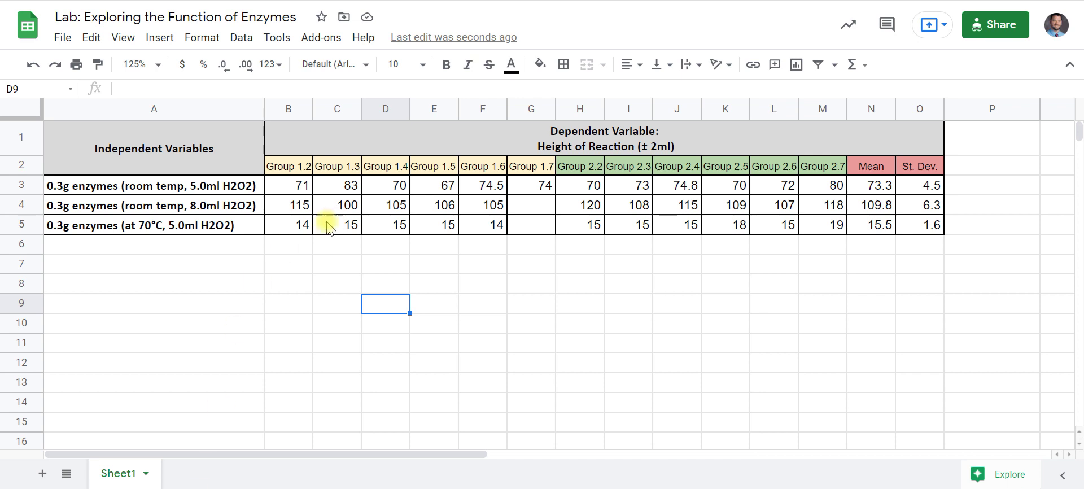
{"action": "key", "text": "super+shift+s"}
{"action": "left_click_drag", "start_coordinate": [875, 321], "coordinate": [725, 166]}
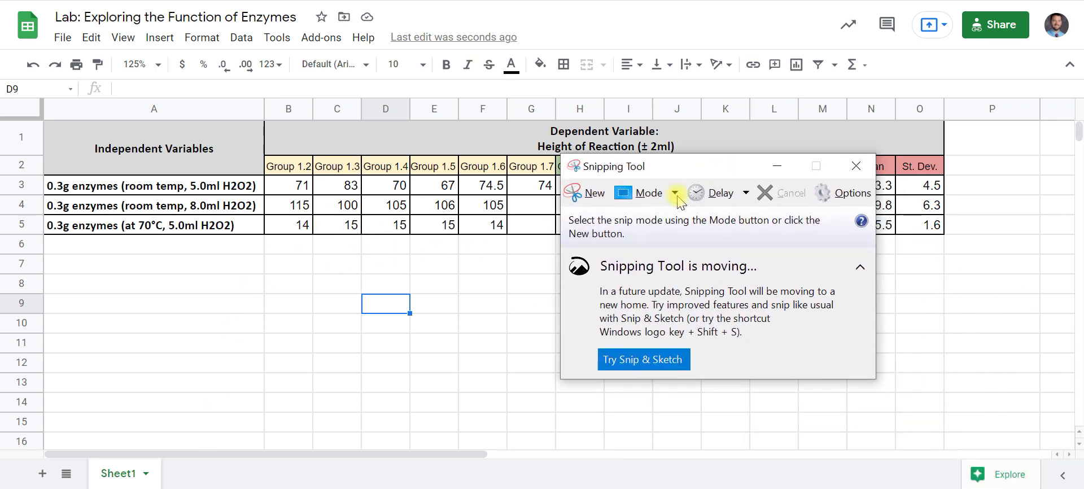
{"action": "left_click", "coordinate": [588, 200]}
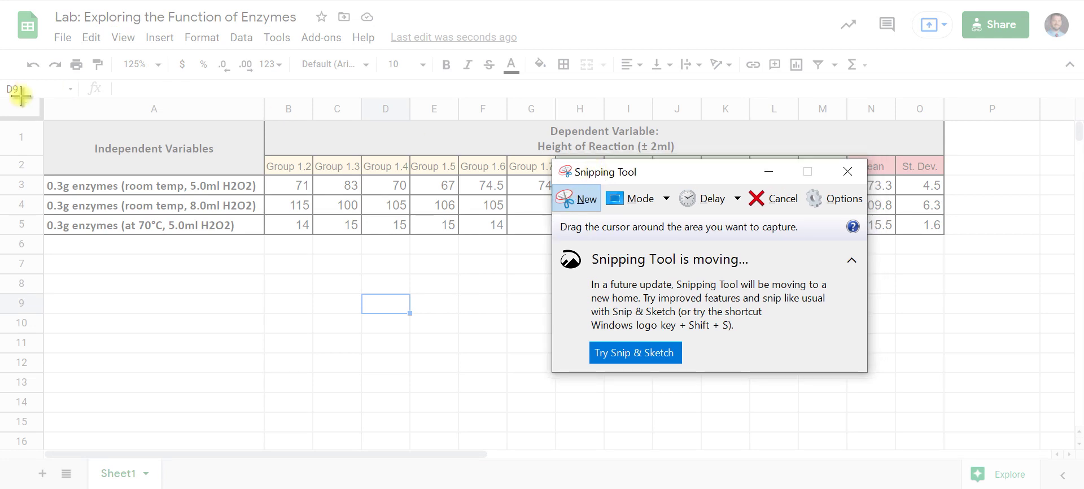
{"action": "left_click_drag", "start_coordinate": [44, 120], "coordinate": [943, 233]}
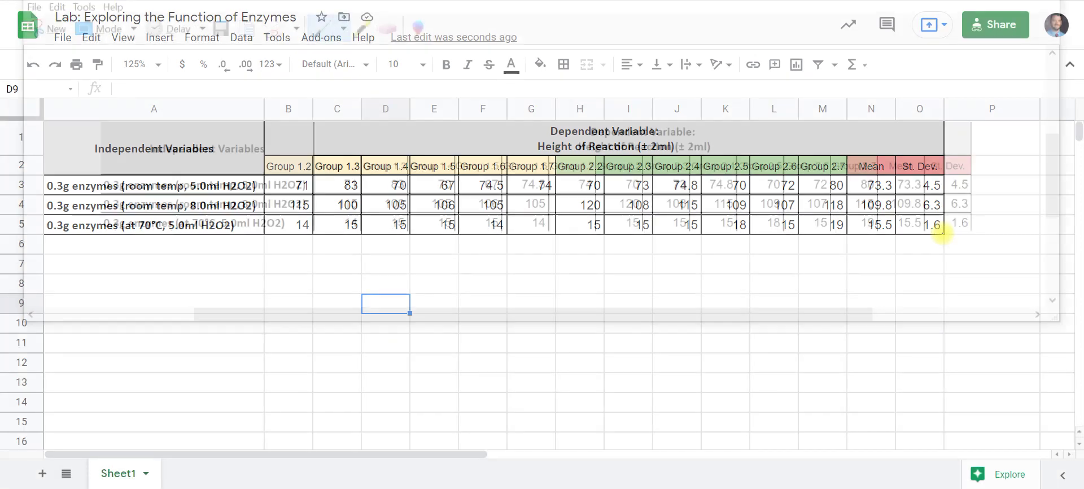
{"action": "right_click", "coordinate": [649, 192]}
{"action": "left_click", "coordinate": [676, 216]}
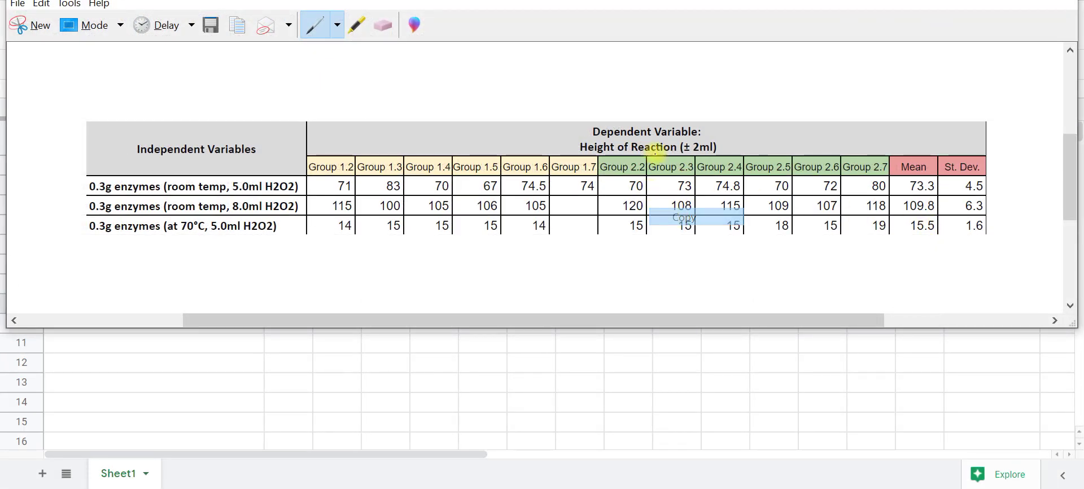
- Switch to the Google Docs assignment, paste the copied table image under "PASTE TABLE BELOW" and adjust its size to span the text width
{"action": "key", "text": "alt+Tab"}
{"action": "right_click", "coordinate": [398, 274]}
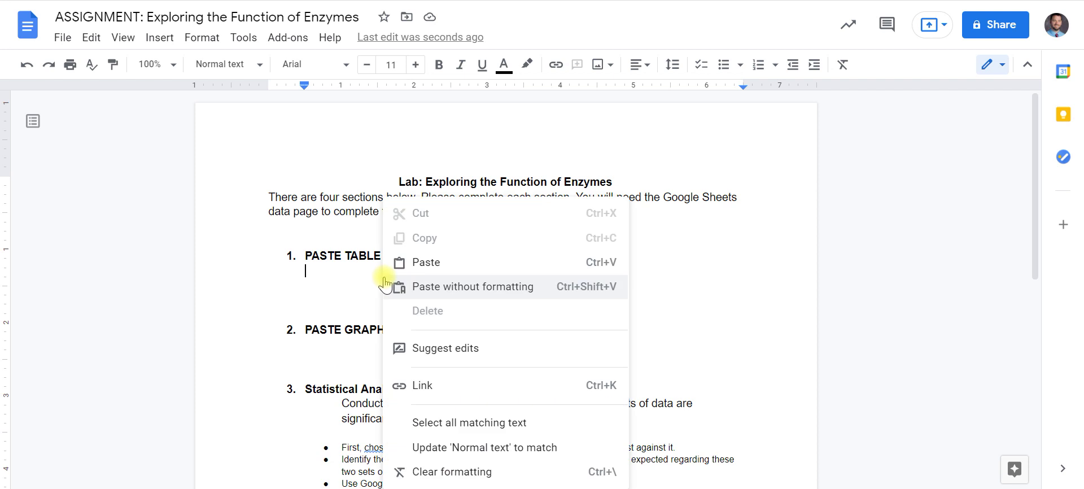
{"action": "left_click", "coordinate": [436, 262]}
{"action": "left_click", "coordinate": [777, 324]}
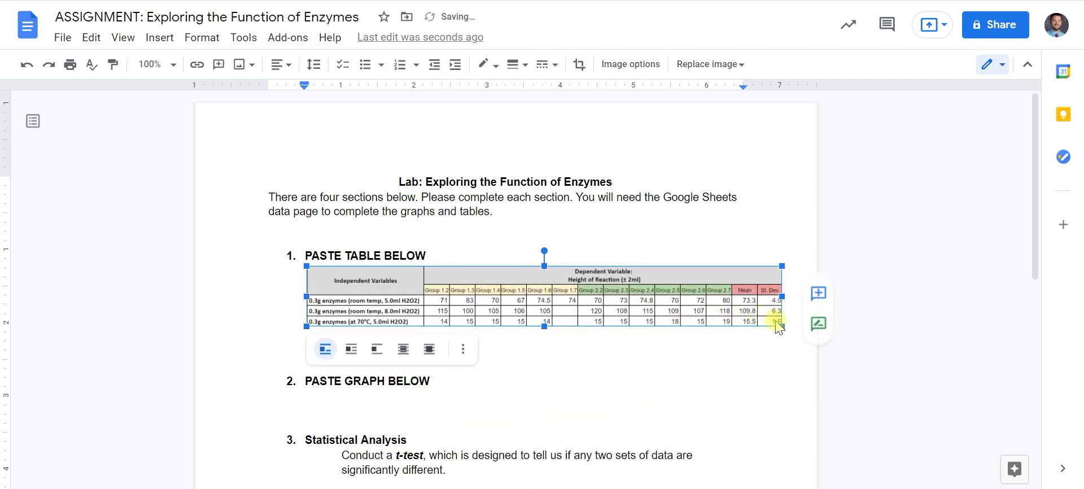
{"action": "left_click_drag", "start_coordinate": [782, 324], "coordinate": [506, 294]}
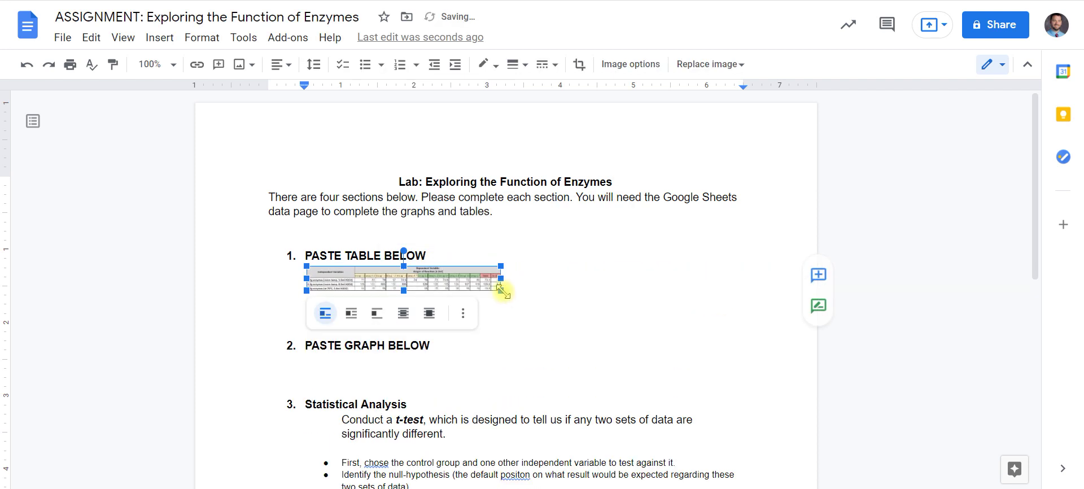
{"action": "left_click_drag", "start_coordinate": [668, 346], "coordinate": [784, 327]}
{"action": "left_click", "coordinate": [932, 327]}
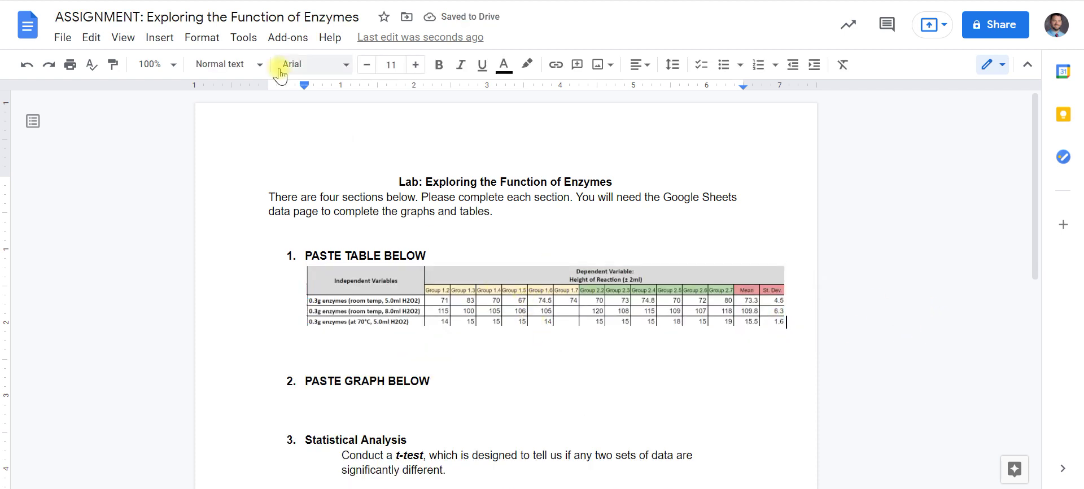
- Move the table image's left indent back to the page margin and enlarge the image to fill the page width
{"action": "left_click_drag", "start_coordinate": [305, 86], "coordinate": [268, 86]}
{"action": "left_click", "coordinate": [686, 313]}
{"action": "left_click_drag", "start_coordinate": [746, 325], "coordinate": [791, 332]}
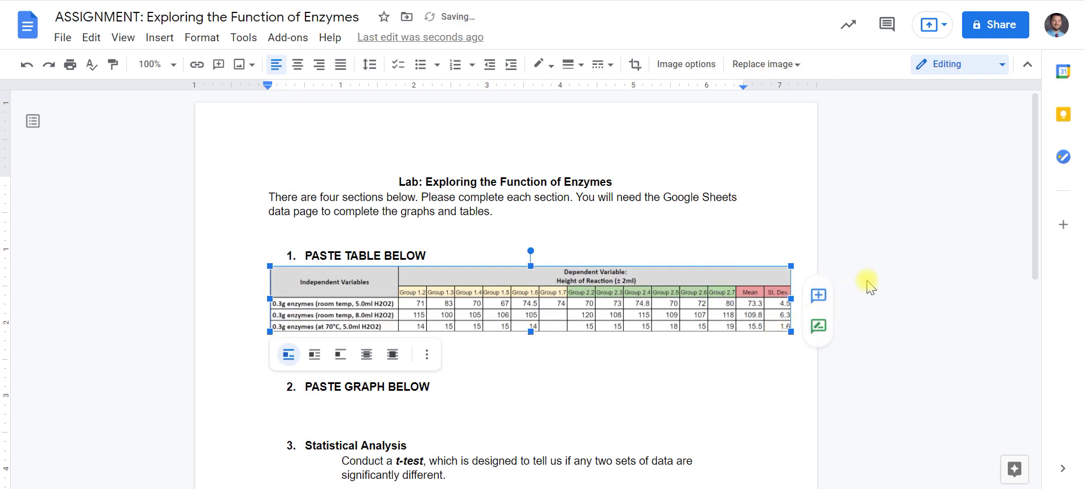
{"action": "left_click", "coordinate": [868, 285]}
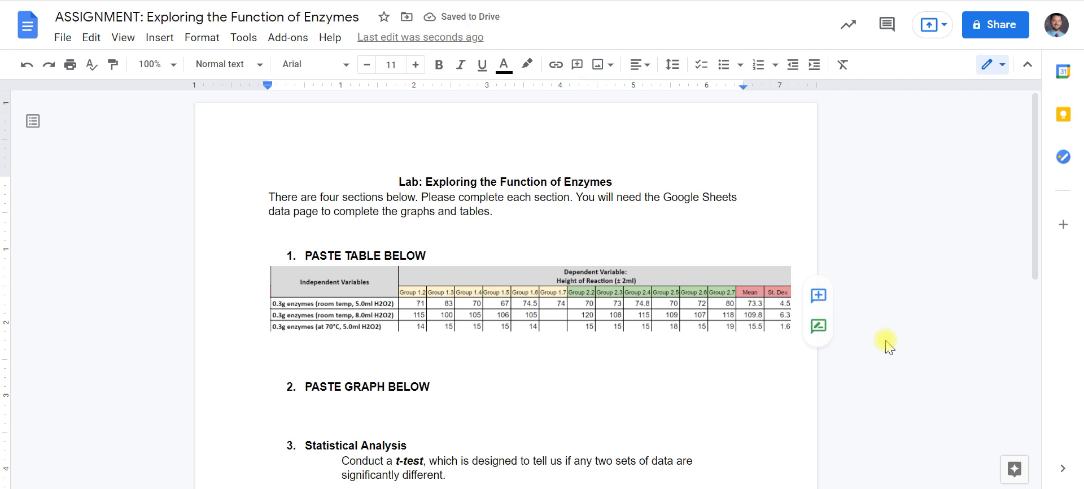
{"action": "left_click", "coordinate": [702, 289]}
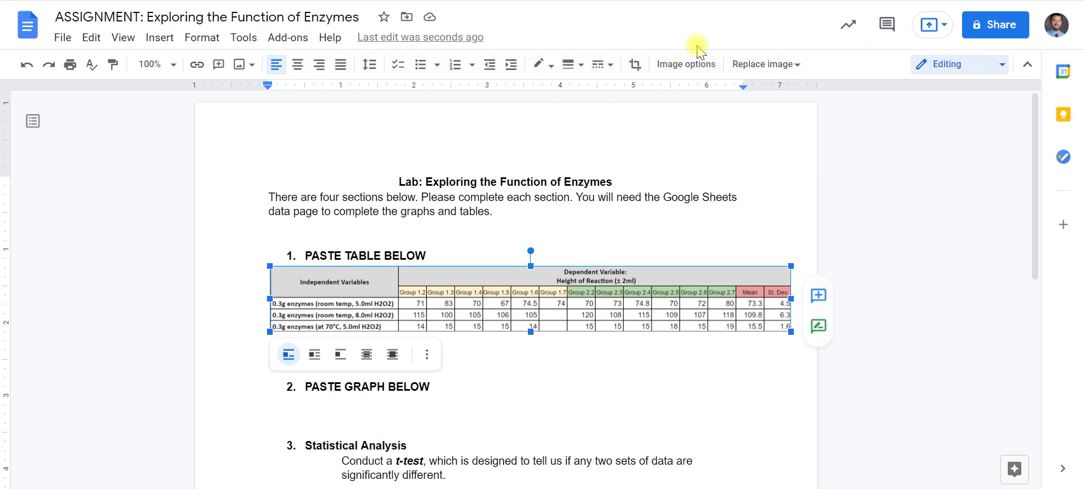
{"action": "left_click", "coordinate": [702, 64]}
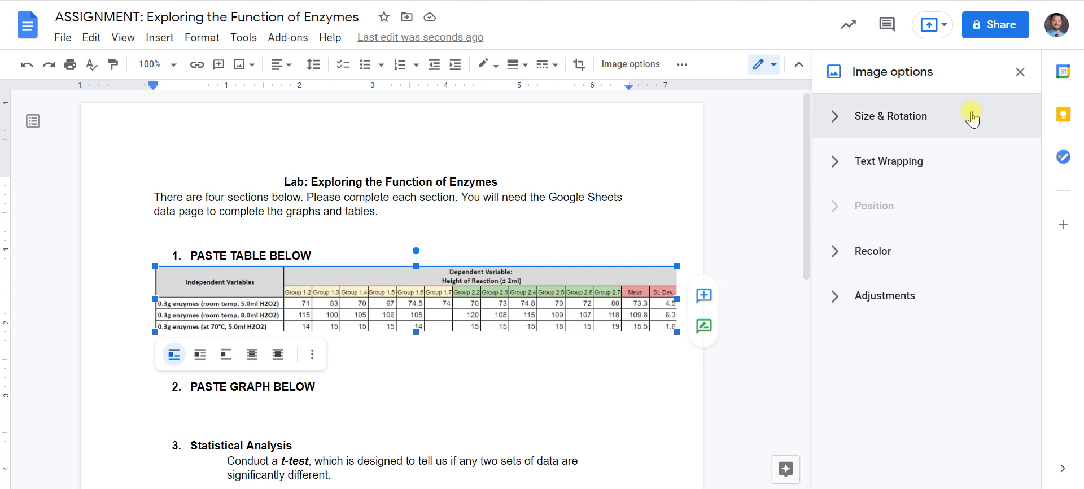
{"action": "left_click", "coordinate": [1021, 72]}
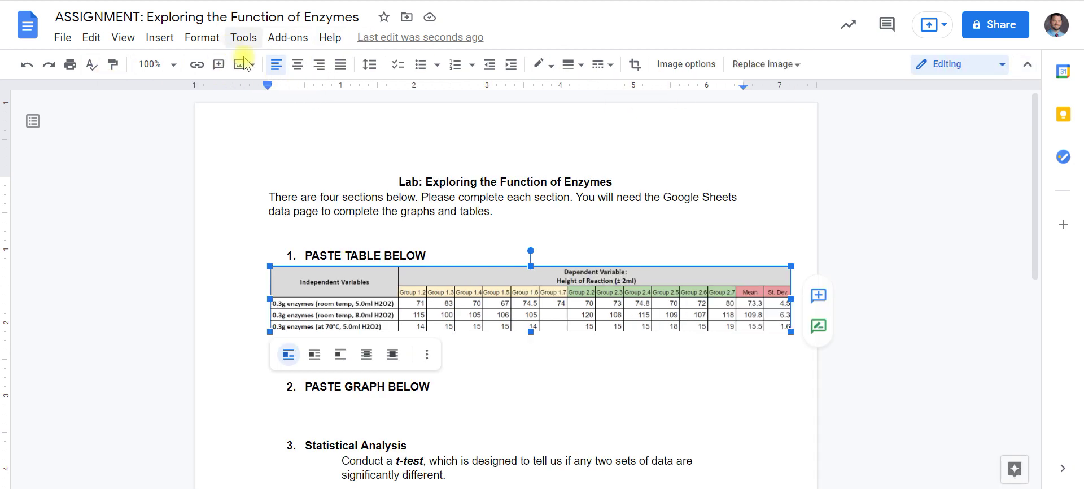
{"action": "left_click", "coordinate": [873, 278]}
{"action": "left_click", "coordinate": [693, 299]}
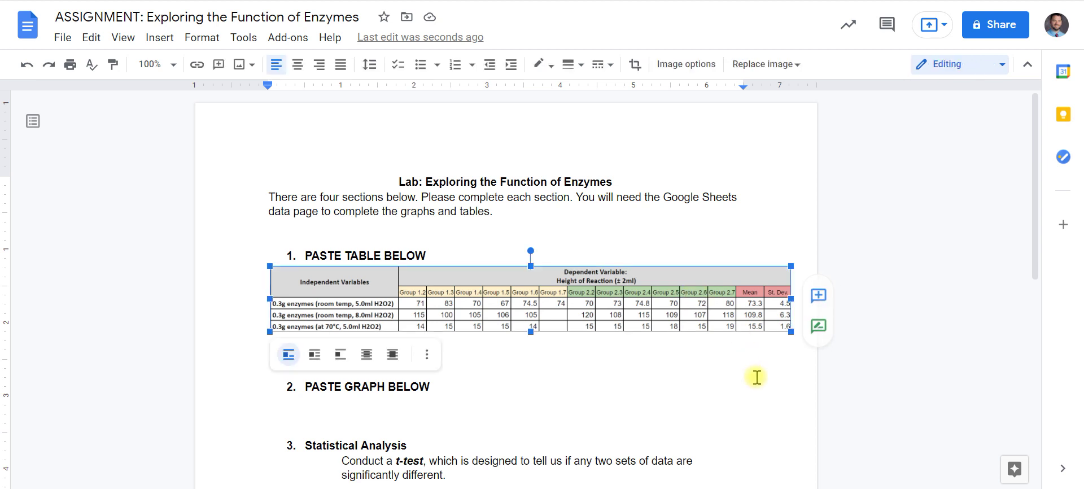
- Remove one blank line between the table image and the "PASTE GRAPH BELOW" heading
{"action": "left_click", "coordinate": [748, 368]}
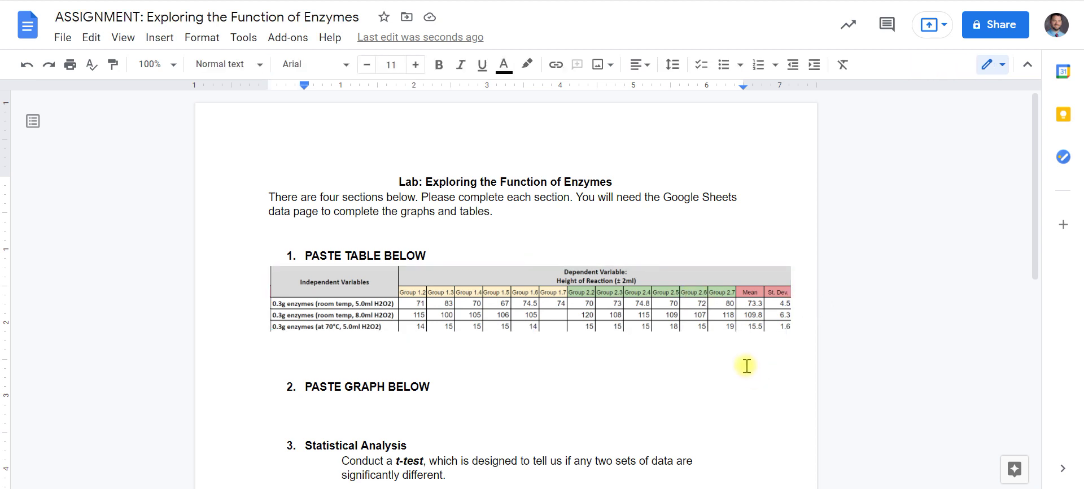
{"action": "key", "text": "Delete"}
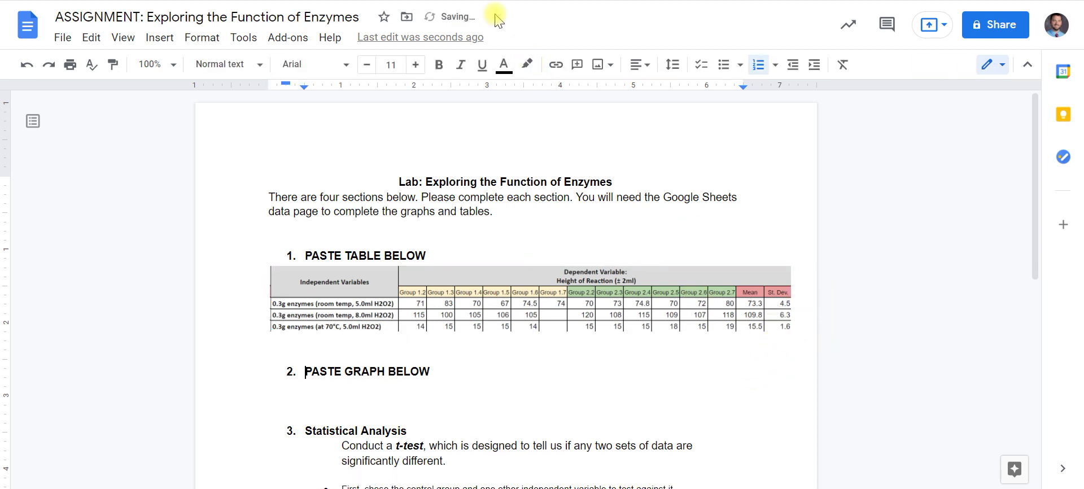
- Switch to the Google Sheets data and examine the independent variable labels and the Mean column as data for the graph
{"action": "key", "text": "ctrl+Tab"}
{"action": "left_click", "coordinate": [464, 267]}
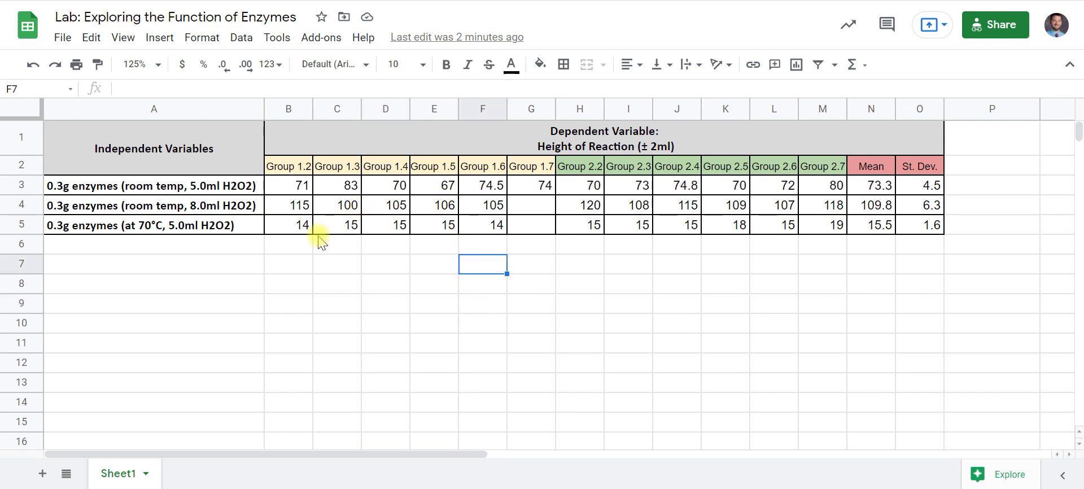
{"action": "left_click_drag", "start_coordinate": [179, 138], "coordinate": [184, 226]}
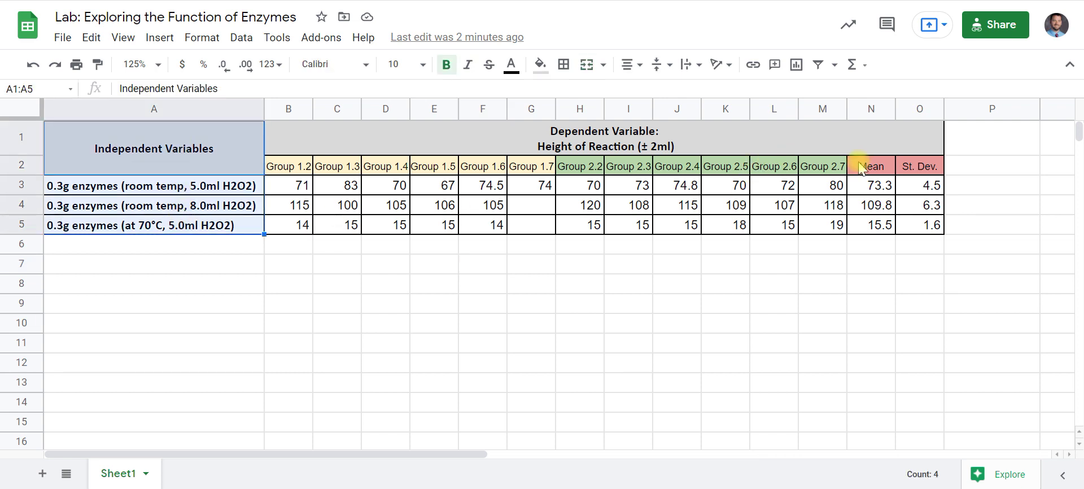
{"action": "left_click_drag", "start_coordinate": [226, 141], "coordinate": [229, 226]}
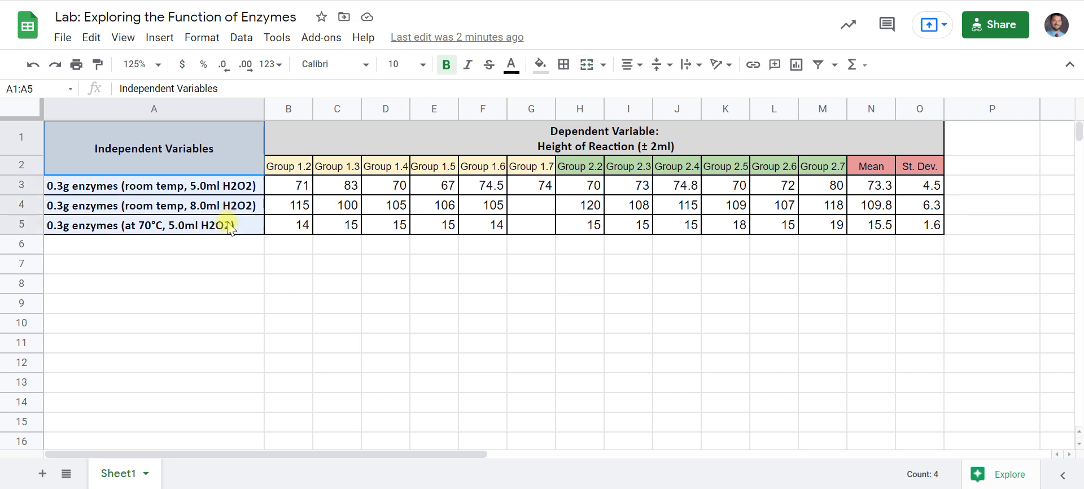
{"action": "left_click_drag", "start_coordinate": [872, 165], "coordinate": [877, 231]}
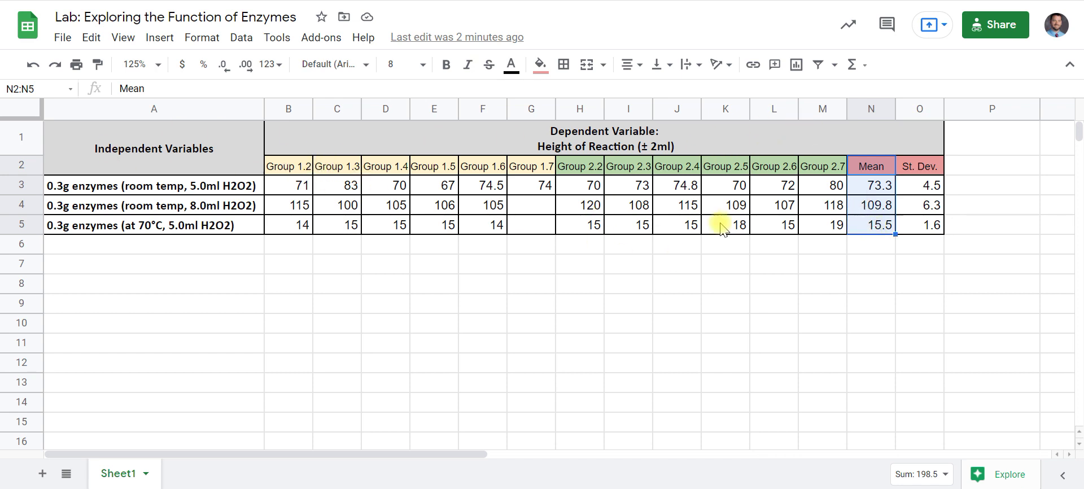
{"action": "left_click_drag", "start_coordinate": [175, 266], "coordinate": [339, 350]}
- Copy the three treatment labels in A3:A5 and paste them into A9:A11
{"action": "left_click_drag", "start_coordinate": [226, 186], "coordinate": [234, 231]}
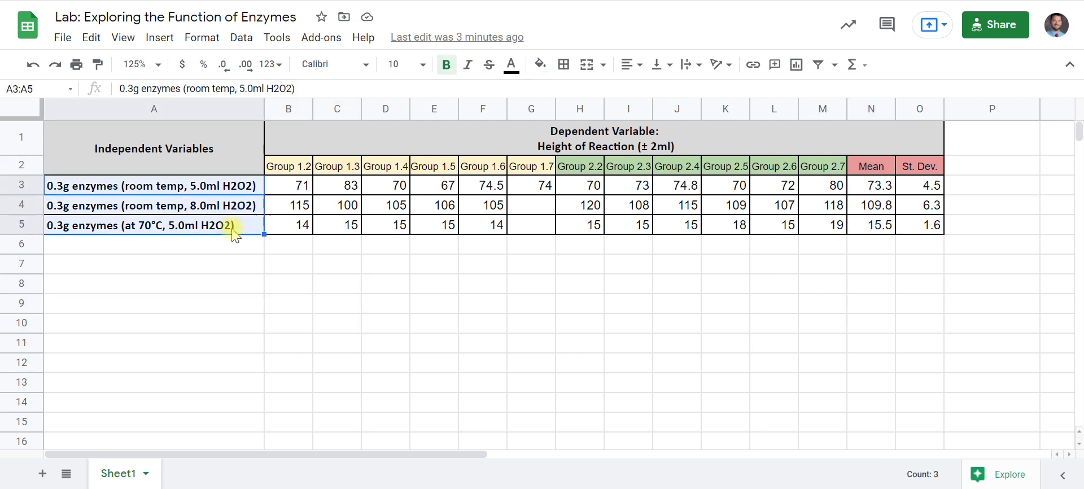
{"action": "left_click", "coordinate": [204, 307]}
{"action": "key", "text": "ctrl+v"}
- Try to copy the means in N3:N5 with a regular paste beside the duplicated treatment labels, starting at B9
{"action": "left_click_drag", "start_coordinate": [867, 186], "coordinate": [870, 225]}
{"action": "key", "text": "ctrl+c"}
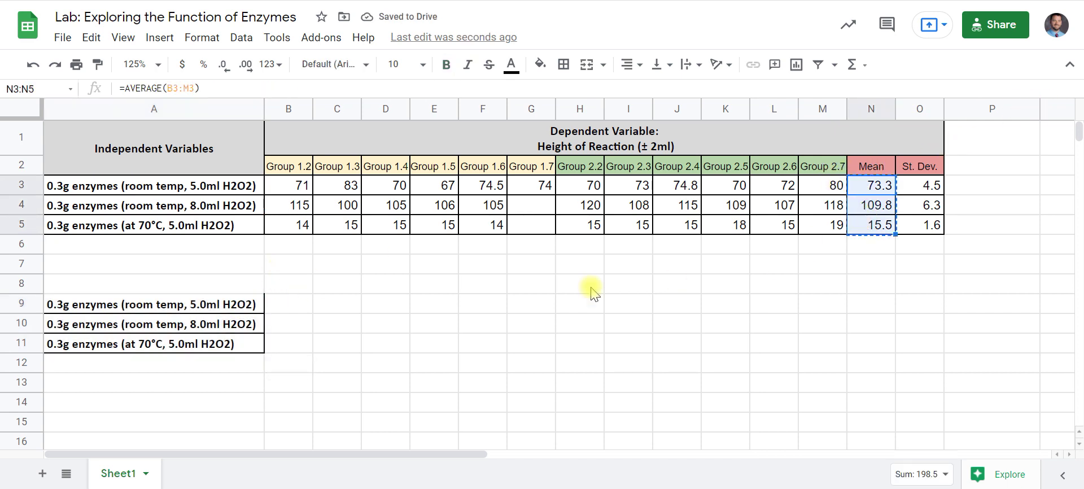
{"action": "left_click", "coordinate": [308, 305]}
{"action": "key", "text": "ctrl+v"}
{"action": "mouse_move", "coordinate": [312, 314]}
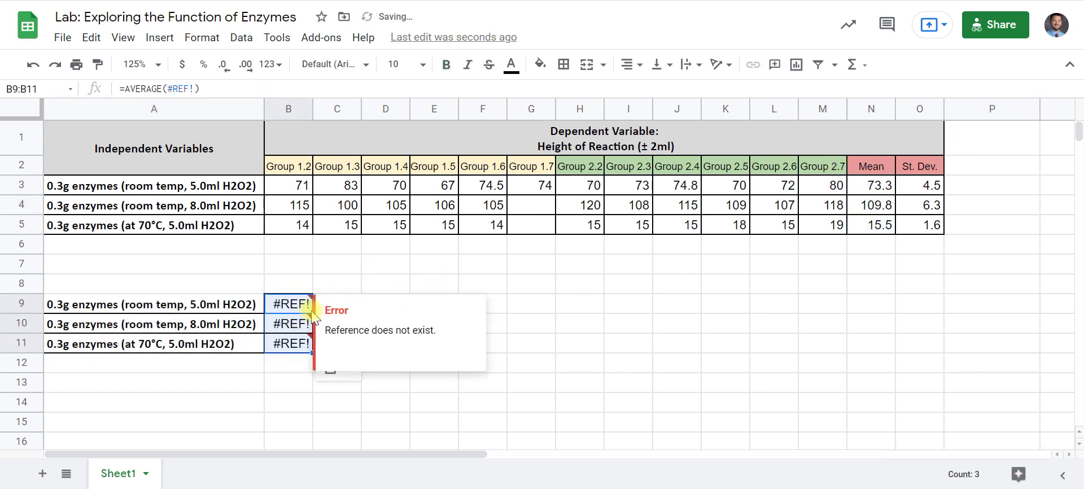
{"action": "key", "text": "ctrl+z"}
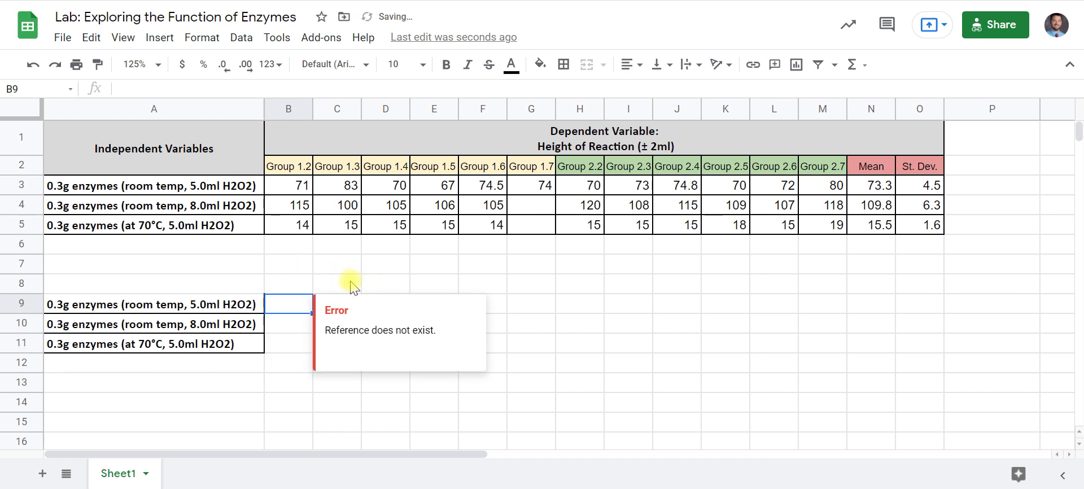
{"action": "left_click", "coordinate": [354, 283]}
- Copy the means in N3:N5 and paste them as values only into B9:B11
{"action": "left_click_drag", "start_coordinate": [875, 189], "coordinate": [883, 233]}
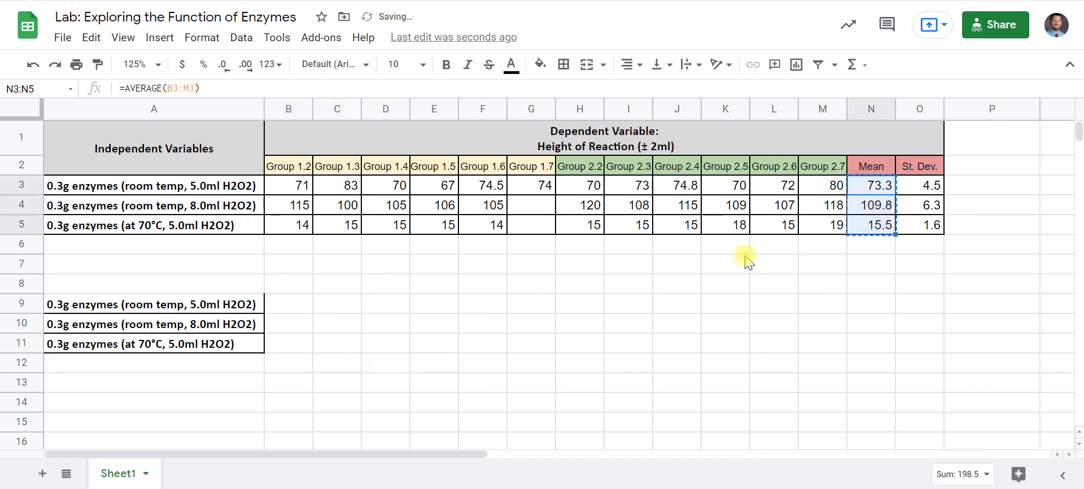
{"action": "right_click", "coordinate": [290, 310]}
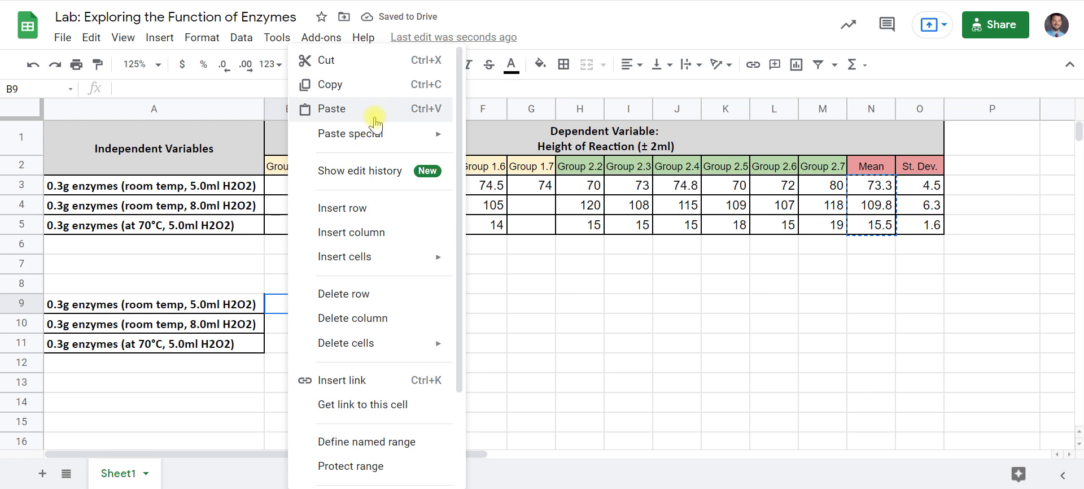
{"action": "mouse_move", "coordinate": [363, 133]}
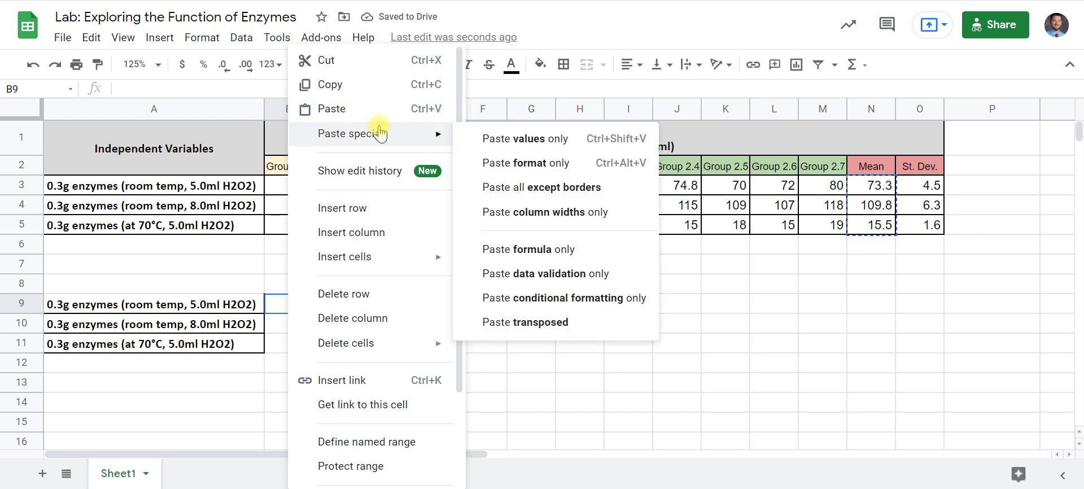
{"action": "left_click", "coordinate": [495, 145]}
{"action": "left_click", "coordinate": [418, 305]}
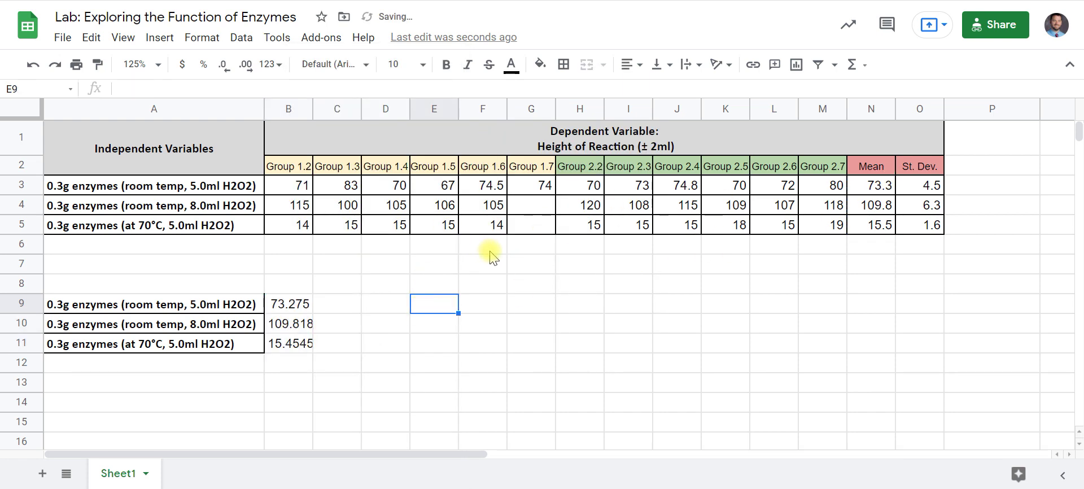
- Reduce the displayed decimals of the pasted means in B9:B11 to one decimal place
{"action": "left_click", "coordinate": [296, 306]}
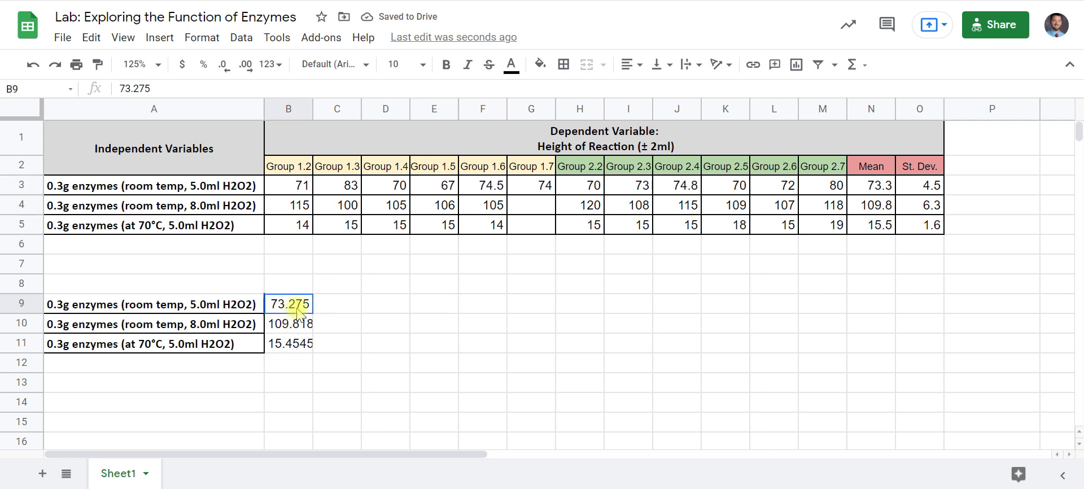
{"action": "left_click_drag", "start_coordinate": [296, 307], "coordinate": [294, 345]}
{"action": "left_click", "coordinate": [224, 65]}
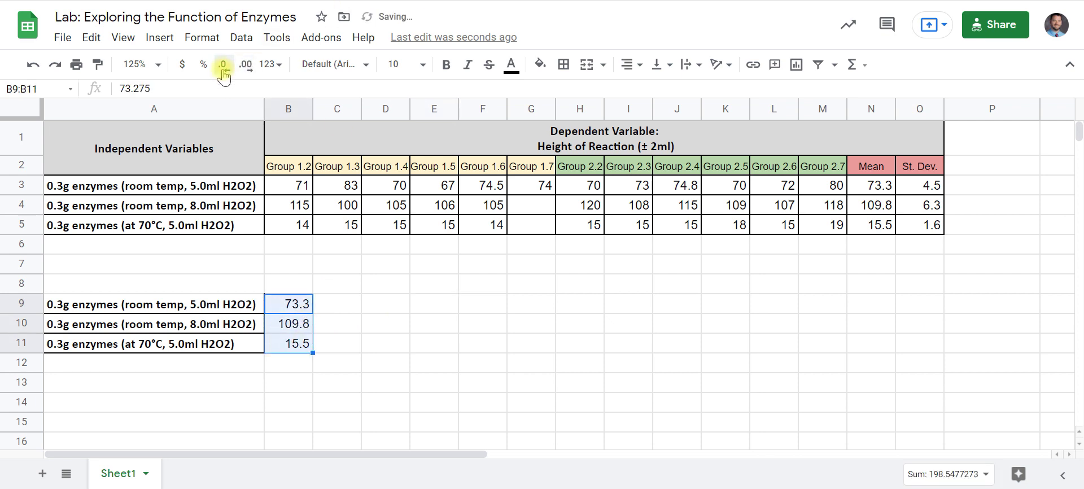
{"action": "left_click_drag", "start_coordinate": [434, 304], "coordinate": [435, 324]}
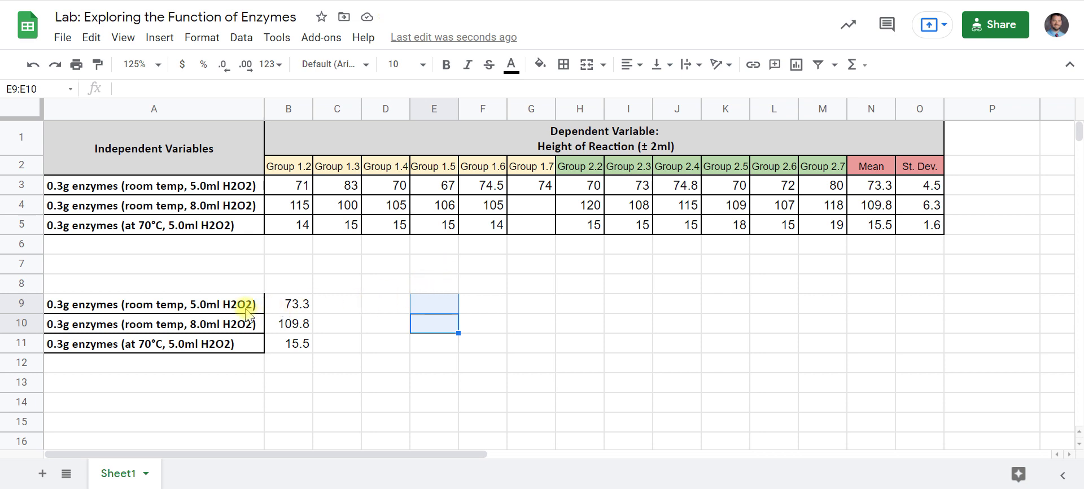
- Insert a chart from A9:B11, change its type to Column chart and close the chart editor
{"action": "left_click_drag", "start_coordinate": [246, 310], "coordinate": [288, 345]}
{"action": "left_click", "coordinate": [159, 38]}
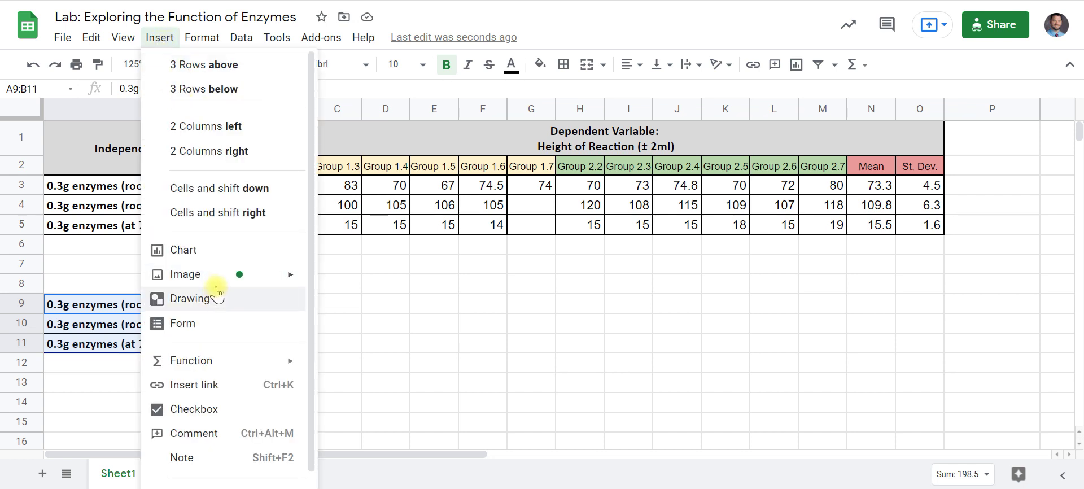
{"action": "left_click", "coordinate": [213, 251]}
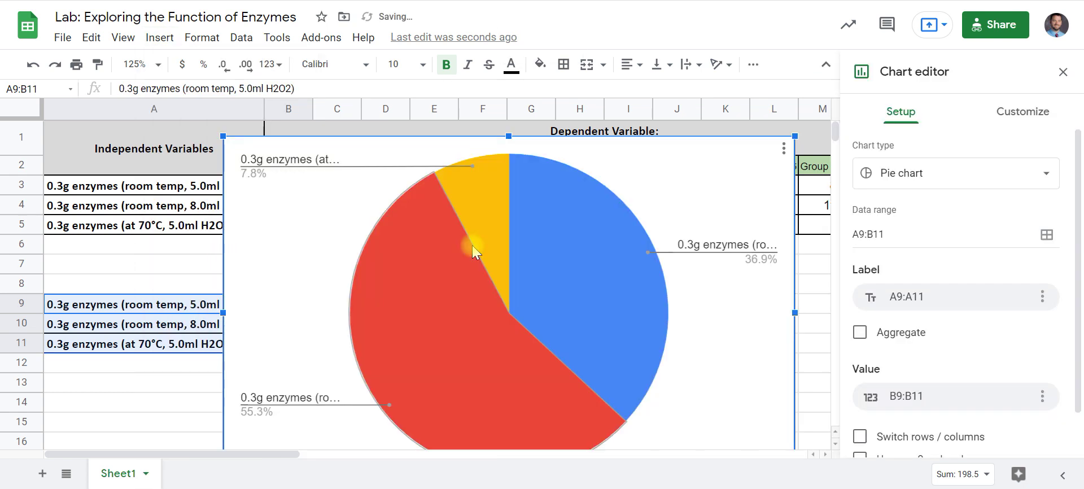
{"action": "left_click", "coordinate": [927, 174]}
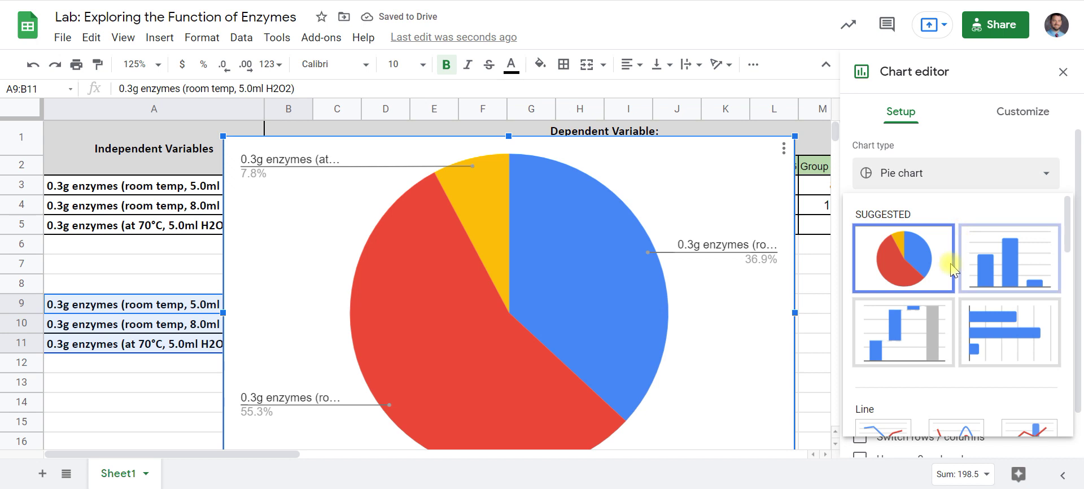
{"action": "scroll", "coordinate": [1017, 322], "scroll_direction": "down", "scroll_amount": 3}
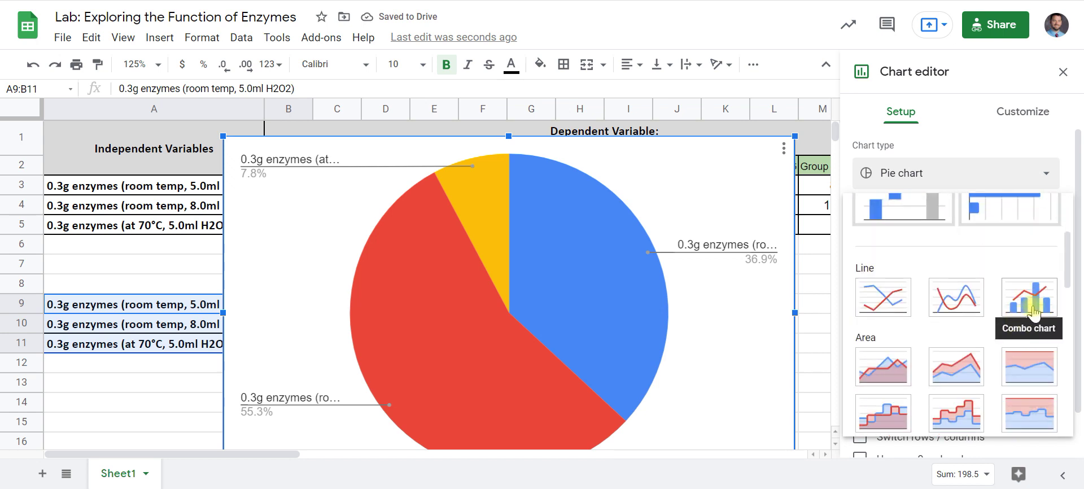
{"action": "scroll", "coordinate": [995, 294], "scroll_direction": "down", "scroll_amount": 10}
{"action": "scroll", "coordinate": [949, 349], "scroll_direction": "up", "scroll_amount": 8}
{"action": "left_click", "coordinate": [897, 353]}
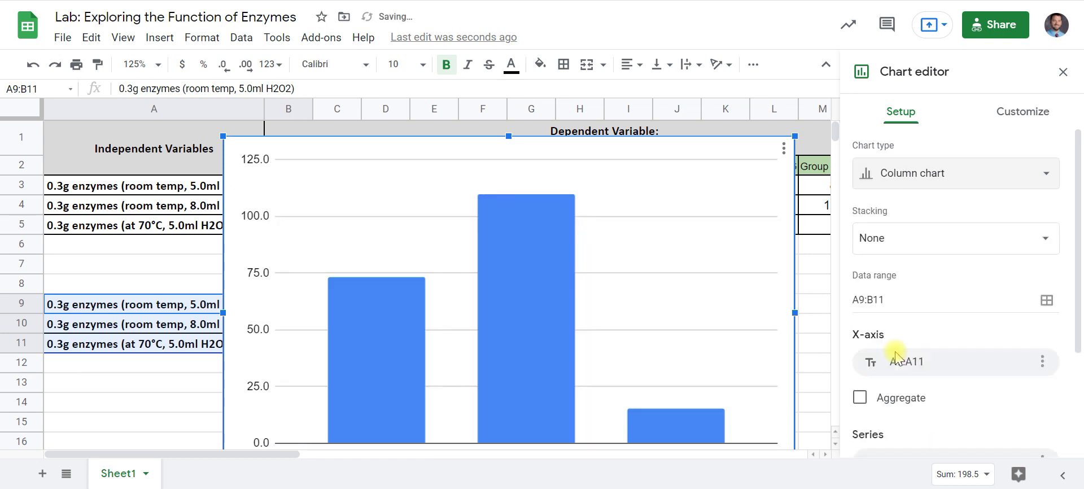
{"action": "left_click", "coordinate": [1063, 71]}
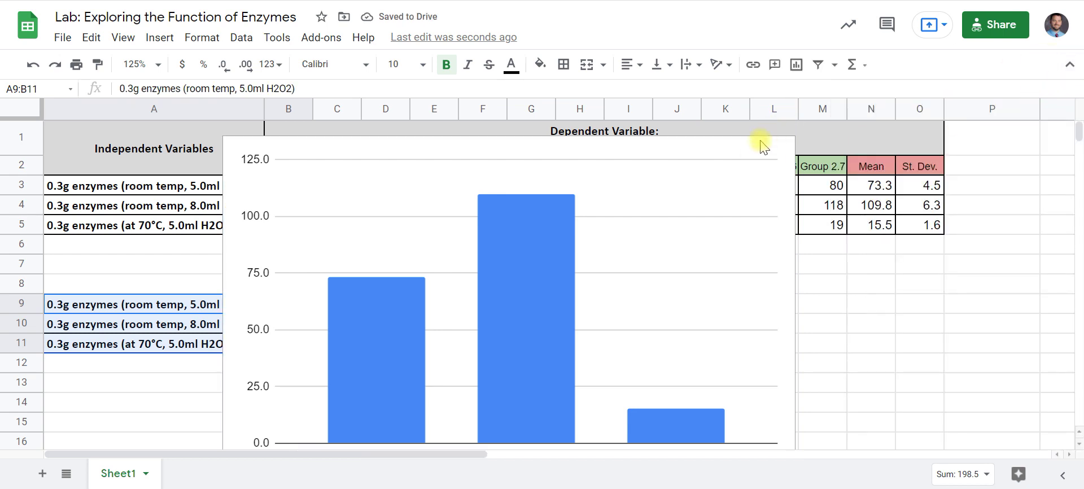
- Move the column chart clear of the labels and means in A9:B11 and shrink it so its axis labels fit in view
{"action": "left_click_drag", "start_coordinate": [728, 153], "coordinate": [821, 131]}
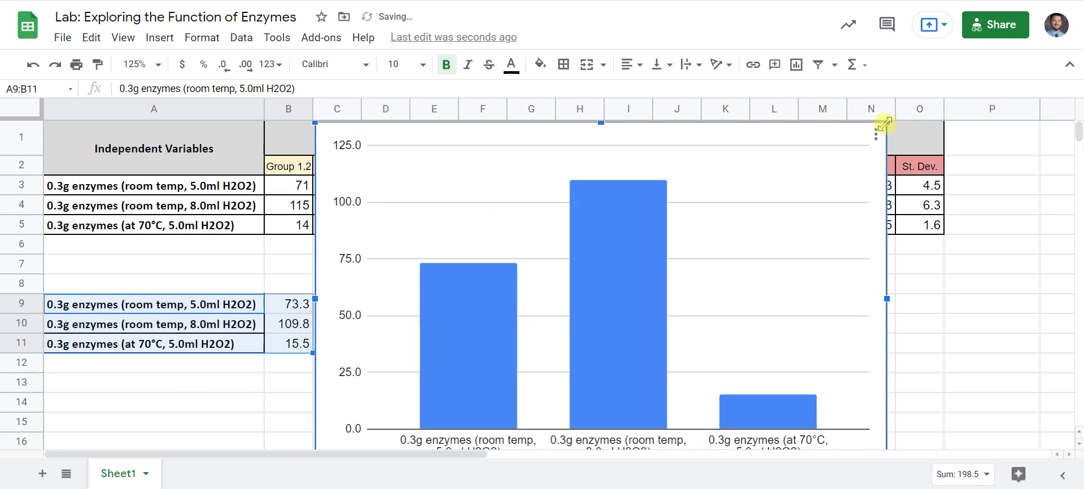
{"action": "left_click_drag", "start_coordinate": [883, 131], "coordinate": [820, 146]}
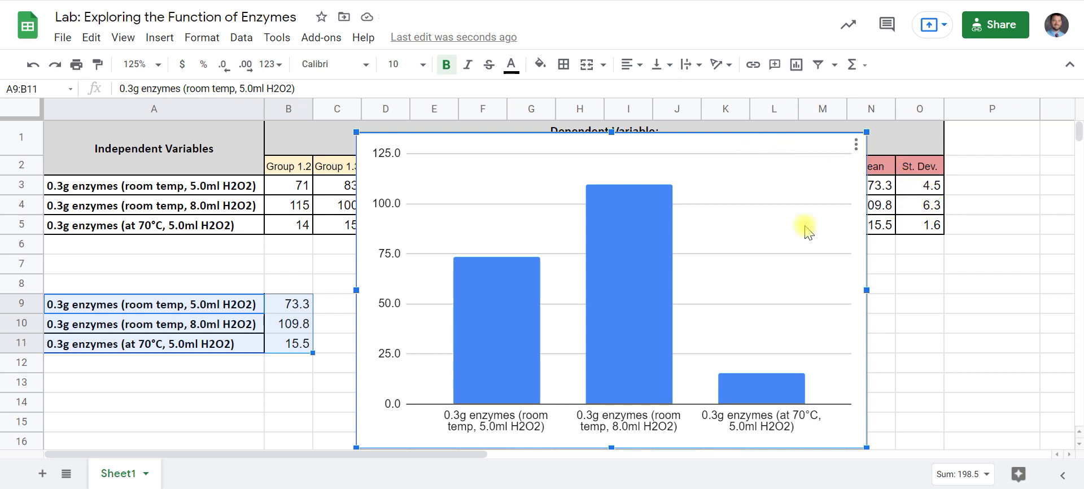
- Delete the single-series column chart built from A9:B11
{"action": "key", "text": "Delete"}
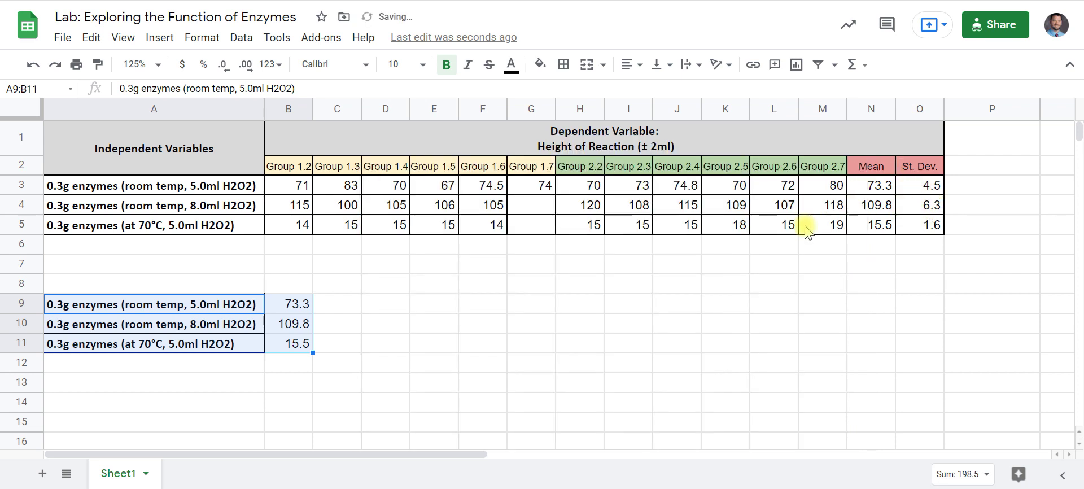
{"action": "left_click", "coordinate": [425, 286]}
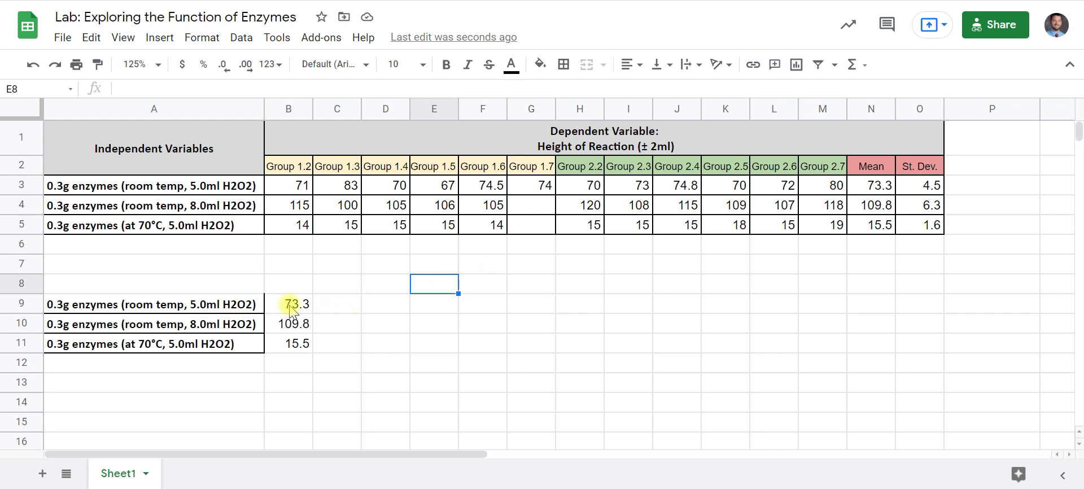
{"action": "left_click_drag", "start_coordinate": [296, 284], "coordinate": [298, 344]}
{"action": "left_click_drag", "start_coordinate": [337, 284], "coordinate": [339, 353]}
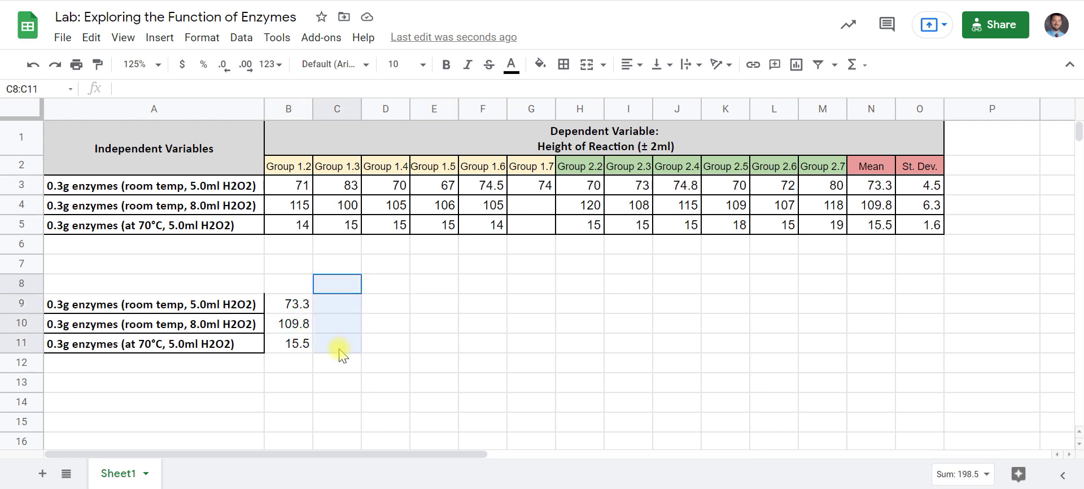
{"action": "left_click_drag", "start_coordinate": [380, 286], "coordinate": [382, 347]}
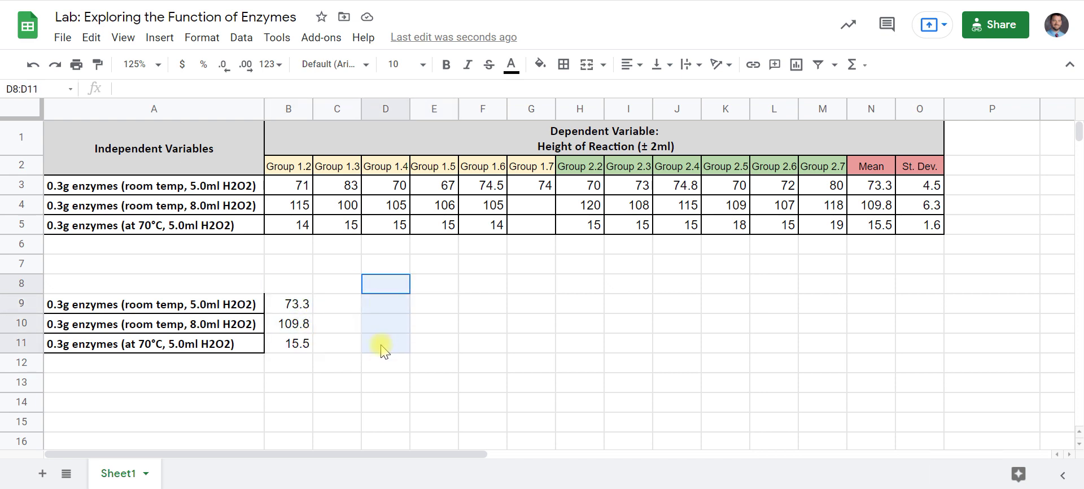
- Move the 8.0ml H2O2 mean from B10 to C10 and the 70°C mean from B11 to D11
{"action": "left_click", "coordinate": [296, 328]}
{"action": "left_click_drag", "start_coordinate": [311, 334], "coordinate": [311, 343]}
{"action": "left_click", "coordinate": [314, 330]}
{"action": "key", "text": "ctrl+z"}
{"action": "left_click", "coordinate": [314, 335]}
{"action": "left_click", "coordinate": [311, 327]}
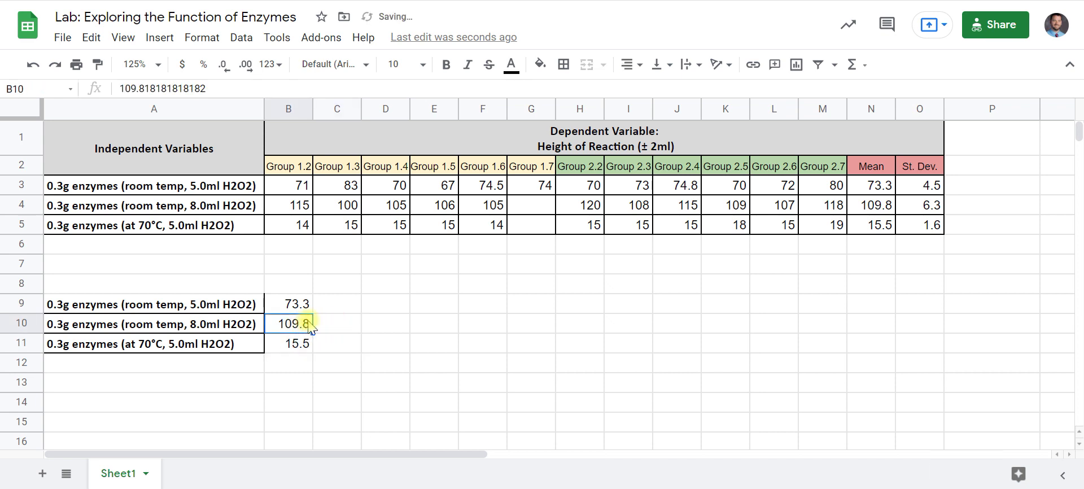
{"action": "left_click_drag", "start_coordinate": [319, 326], "coordinate": [351, 325]}
{"action": "left_click", "coordinate": [299, 342]}
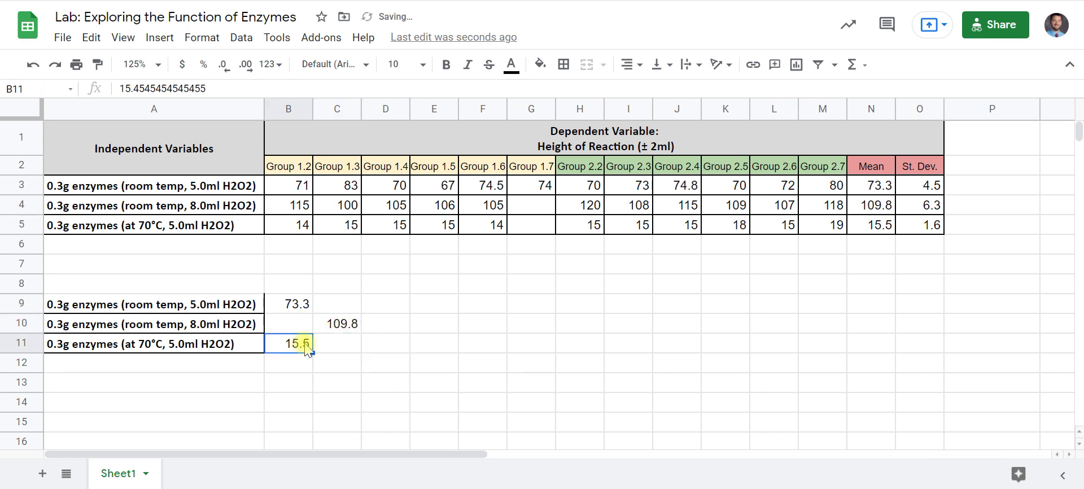
{"action": "left_click_drag", "start_coordinate": [408, 357], "coordinate": [412, 347]}
{"action": "left_click", "coordinate": [473, 329]}
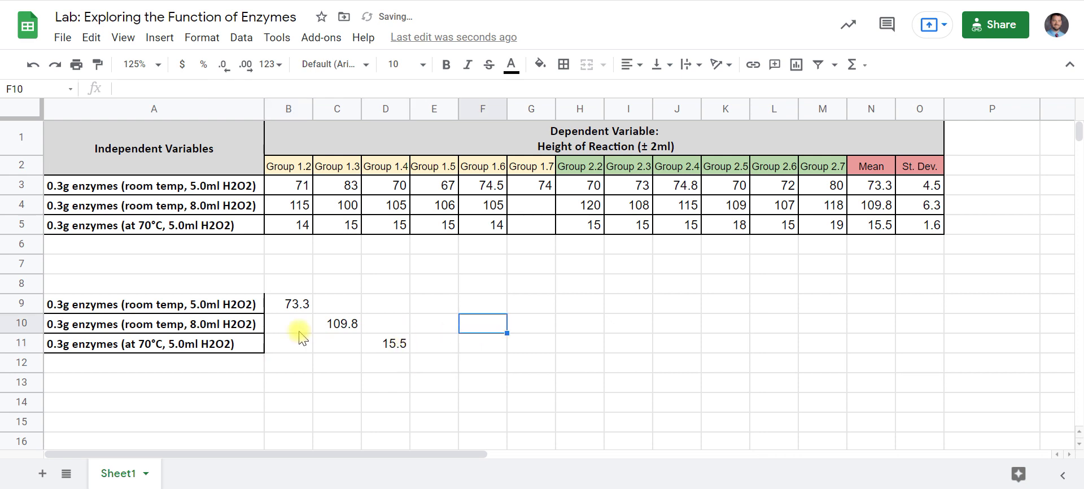
{"action": "left_click_drag", "start_coordinate": [244, 310], "coordinate": [291, 308]}
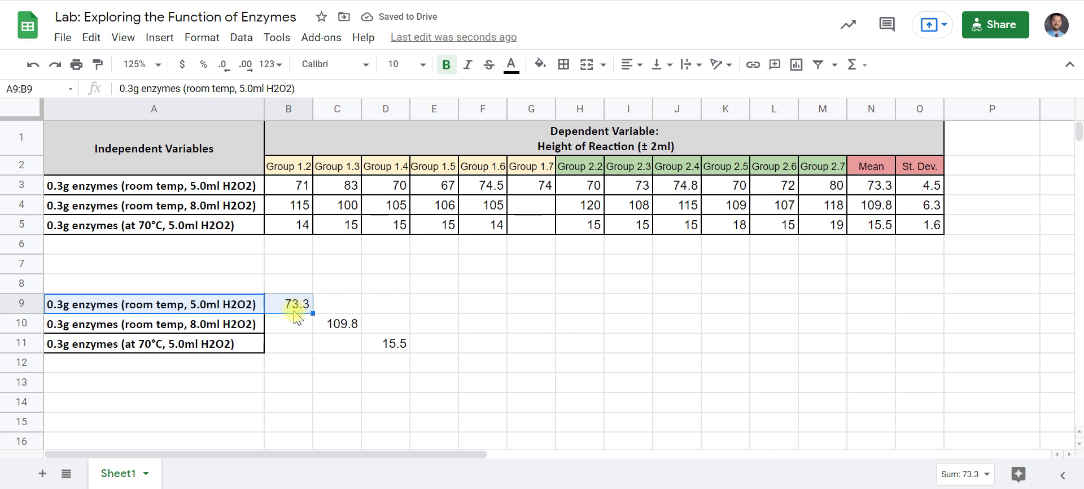
{"action": "left_click_drag", "start_coordinate": [244, 331], "coordinate": [351, 322]}
{"action": "left_click_drag", "start_coordinate": [237, 345], "coordinate": [396, 342]}
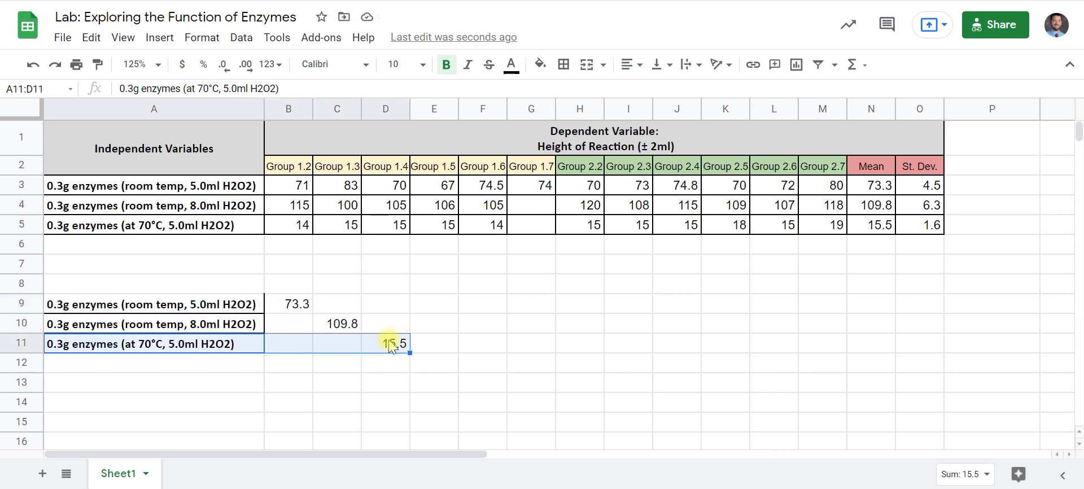
{"action": "left_click", "coordinate": [500, 363]}
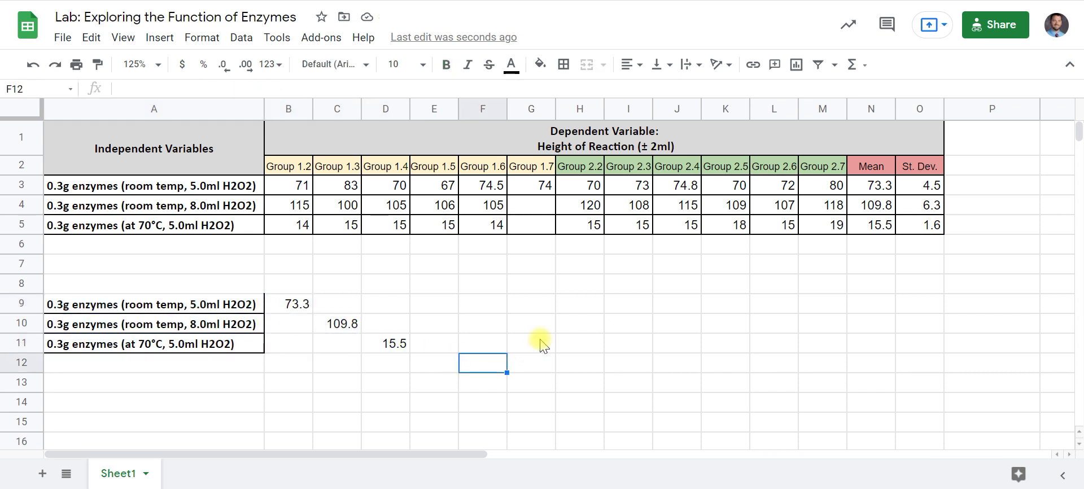
- Insert a column chart from the treatment labels and staggered means in A9:D11
{"action": "left_click", "coordinate": [210, 292]}
{"action": "left_click_drag", "start_coordinate": [218, 305], "coordinate": [391, 346]}
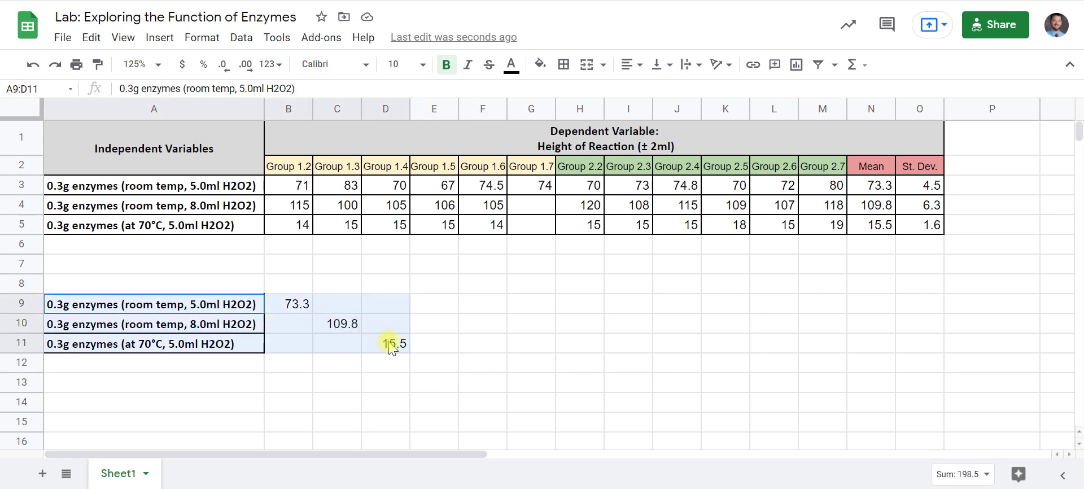
{"action": "left_click", "coordinate": [160, 37]}
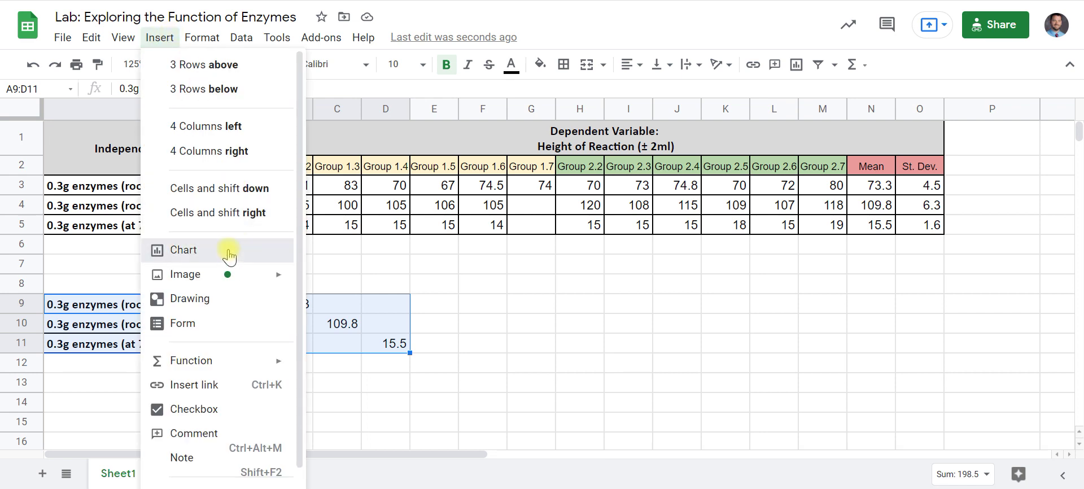
{"action": "left_click", "coordinate": [229, 254]}
- Move the new column chart below the main data table, clear of the labels and means in A9:D11
{"action": "left_click_drag", "start_coordinate": [794, 134], "coordinate": [625, 213]}
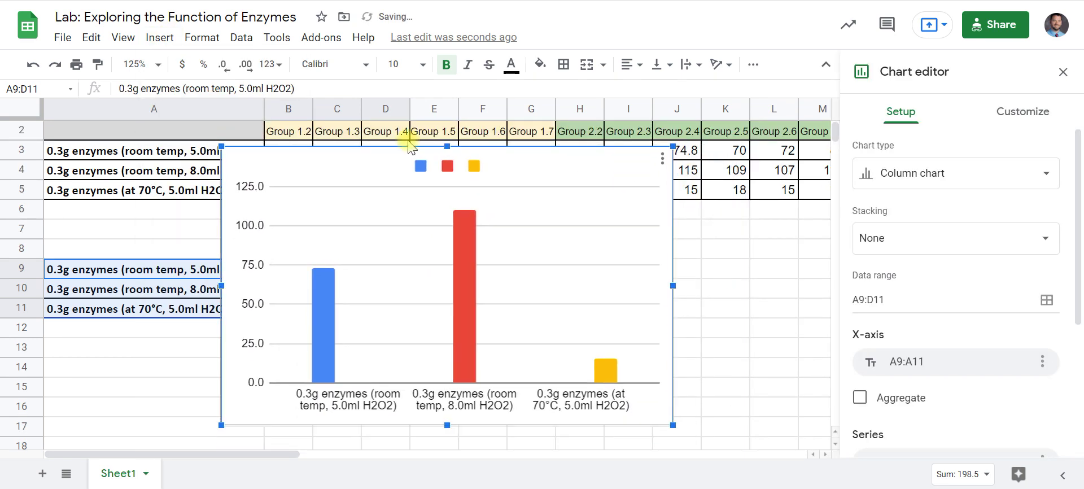
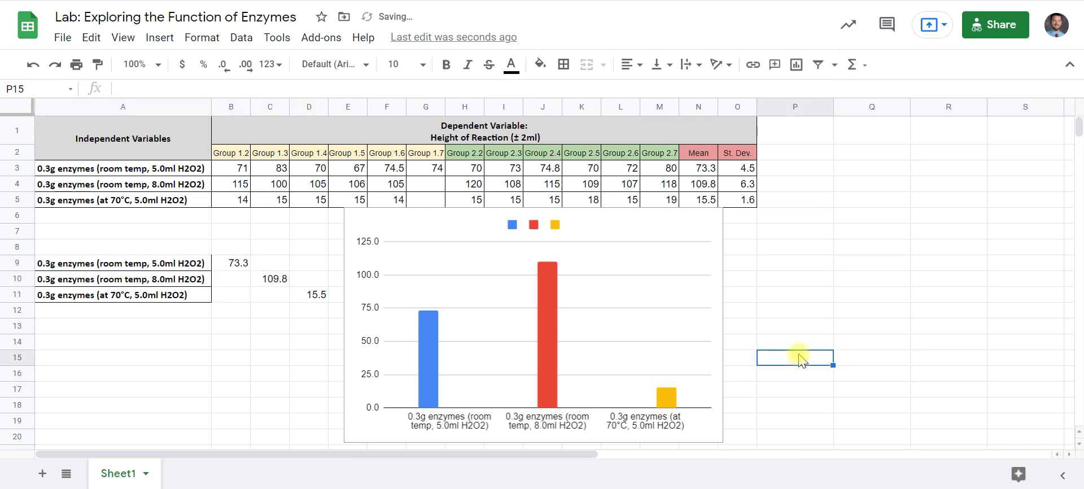
{"action": "left_click", "coordinate": [721, 221]}
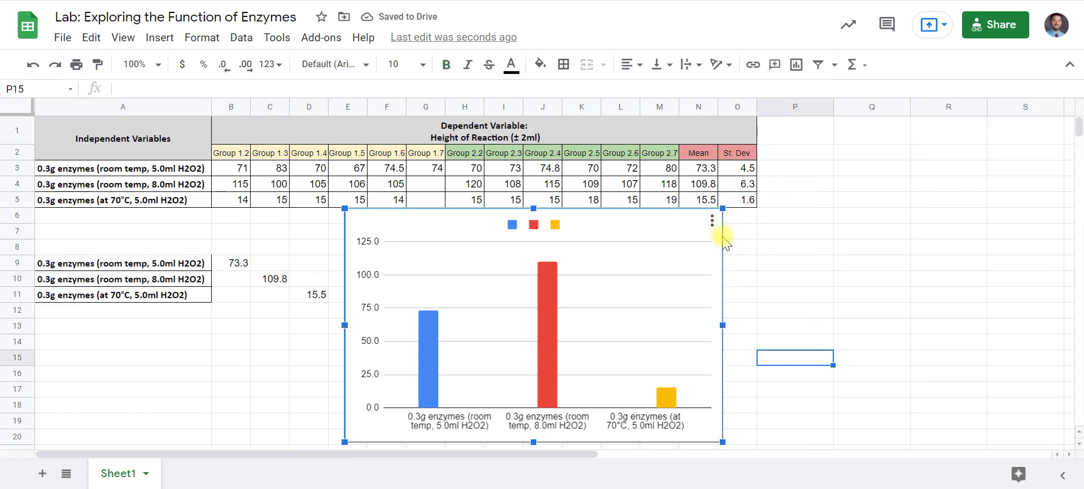
{"action": "left_click_drag", "start_coordinate": [723, 249], "coordinate": [722, 252]}
{"action": "left_click", "coordinate": [768, 266]}
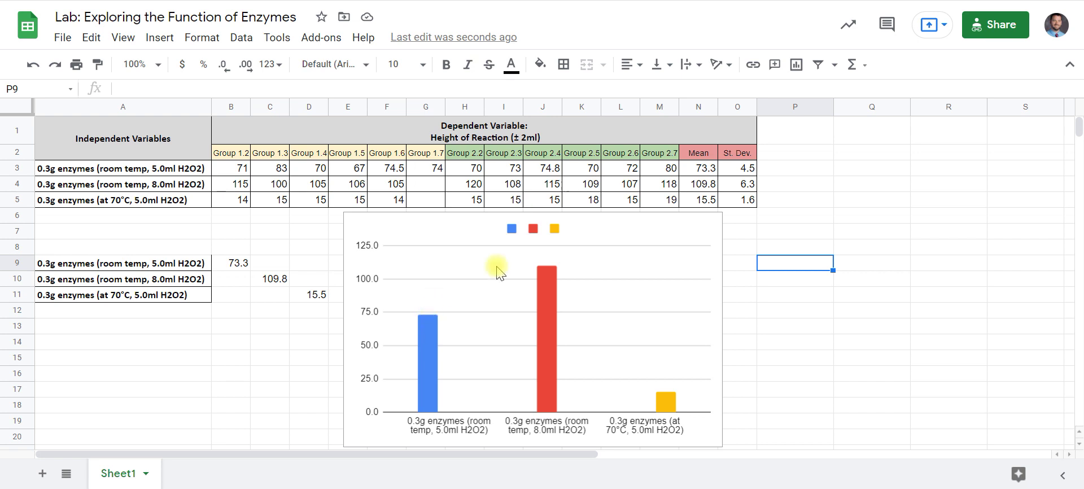
- Check the standard deviations in O3:O5 and open the column chart's series customization settings
{"action": "left_click_drag", "start_coordinate": [749, 173], "coordinate": [739, 195]}
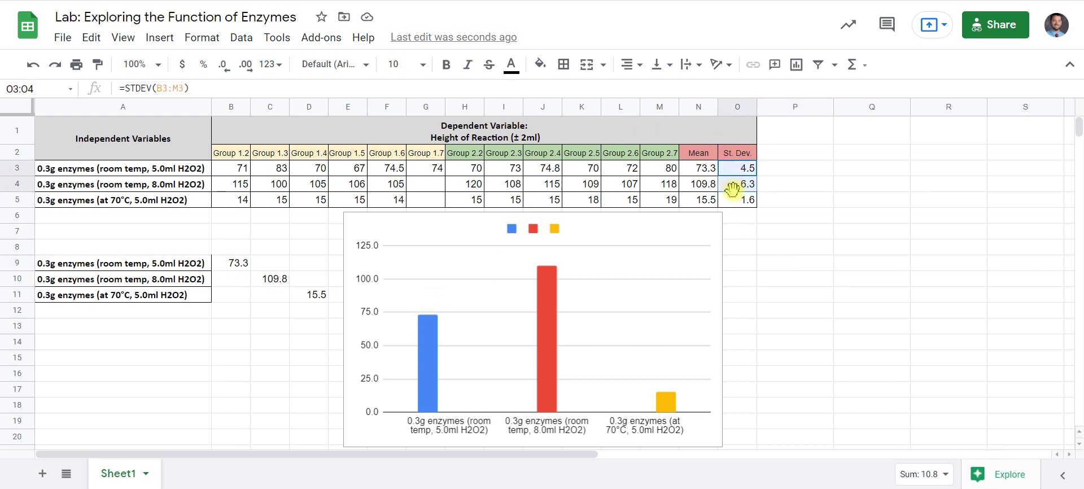
{"action": "left_click", "coordinate": [736, 202]}
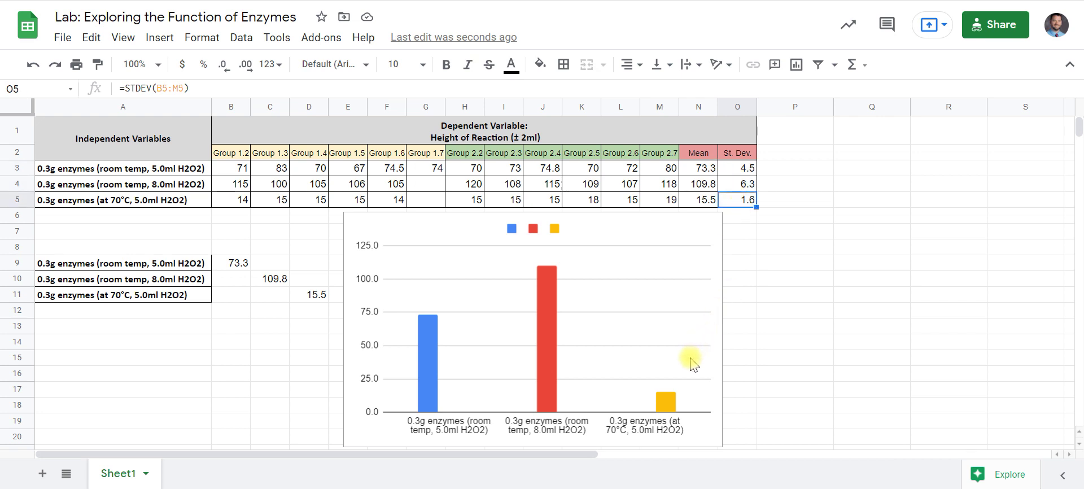
{"action": "double_click", "coordinate": [705, 227]}
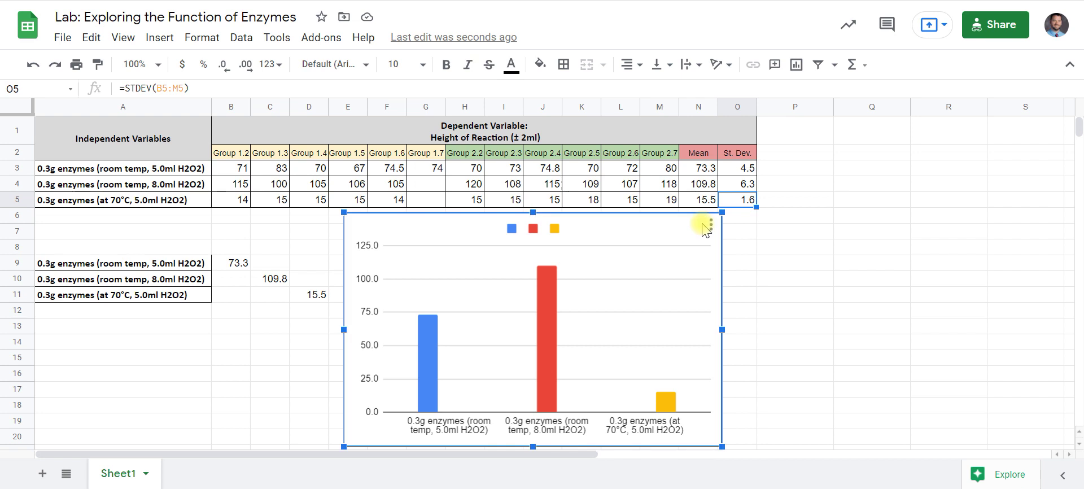
{"action": "scroll", "coordinate": [926, 181], "scroll_direction": "down", "scroll_amount": 3}
{"action": "scroll", "coordinate": [931, 186], "scroll_direction": "up", "scroll_amount": 3}
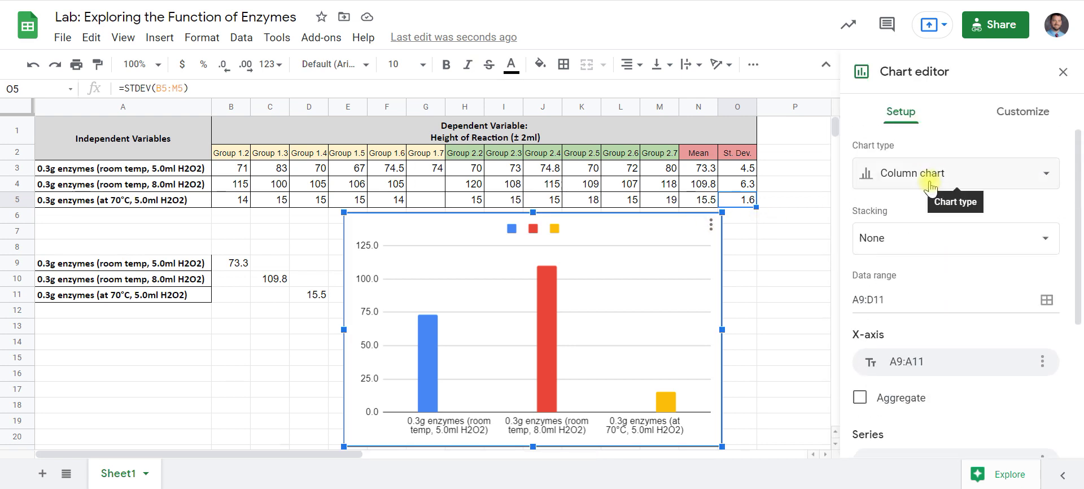
{"action": "left_click", "coordinate": [1023, 117]}
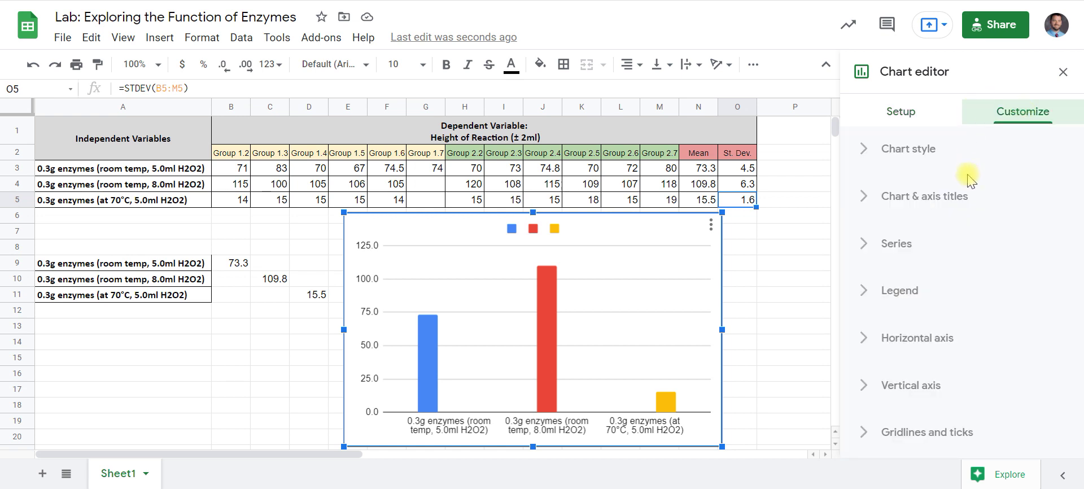
{"action": "left_click", "coordinate": [867, 244]}
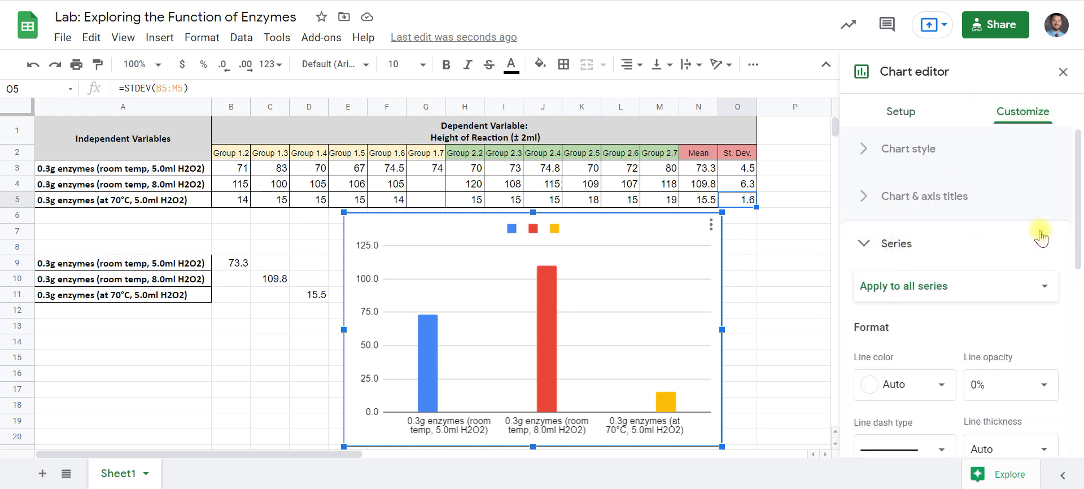
{"action": "scroll", "coordinate": [1077, 248], "scroll_direction": "down", "scroll_amount": 2}
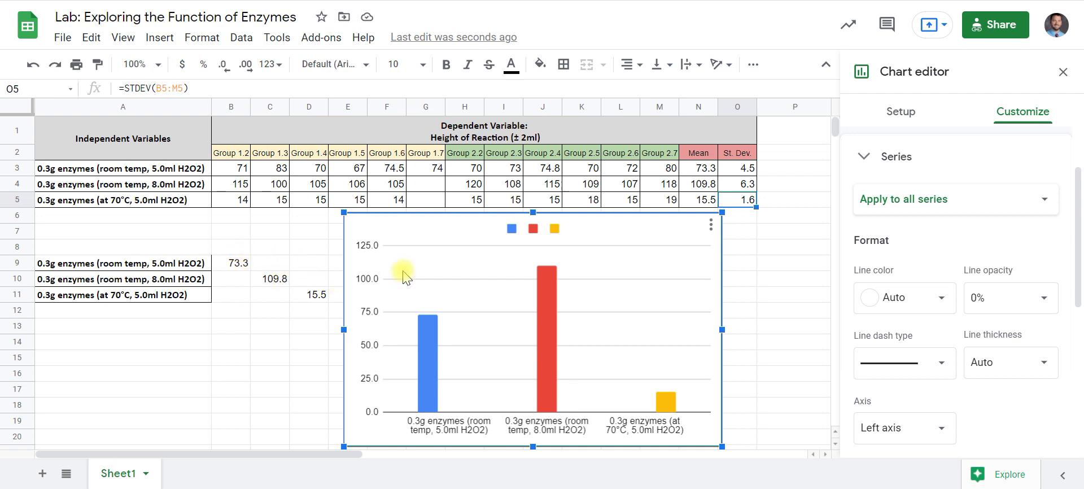
- Add error bars to the Column 1 series with type Constant and value 4.5
{"action": "left_click", "coordinate": [925, 202]}
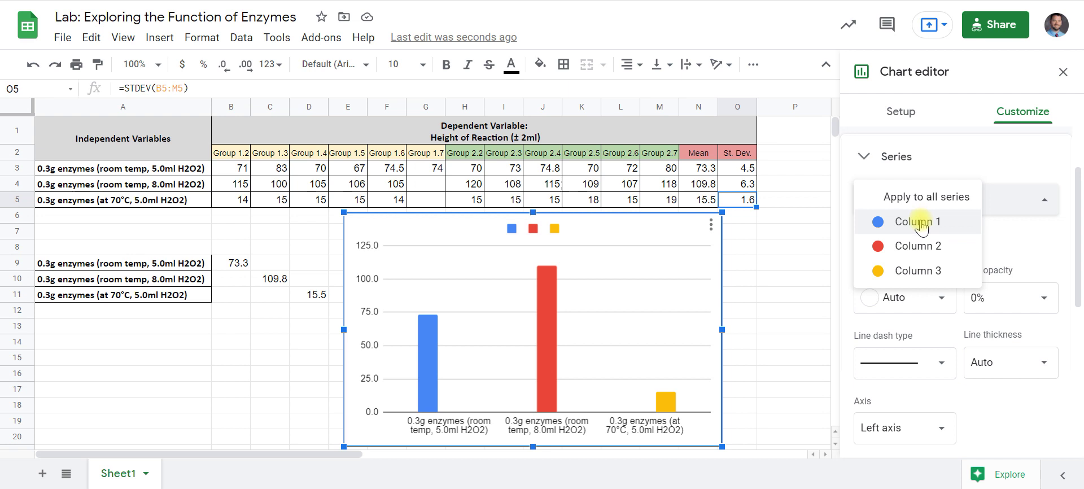
{"action": "left_click", "coordinate": [922, 221]}
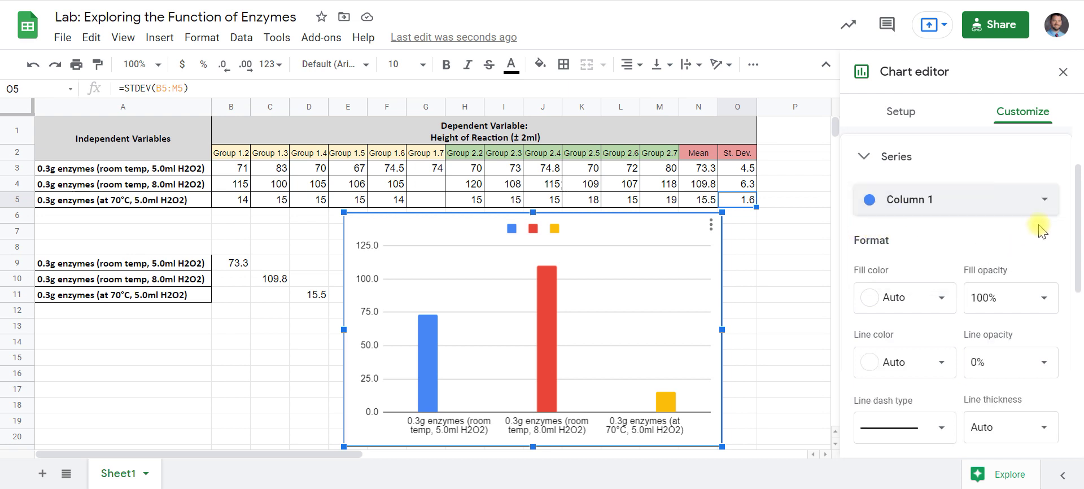
{"action": "left_click_drag", "start_coordinate": [1076, 203], "coordinate": [1077, 339]}
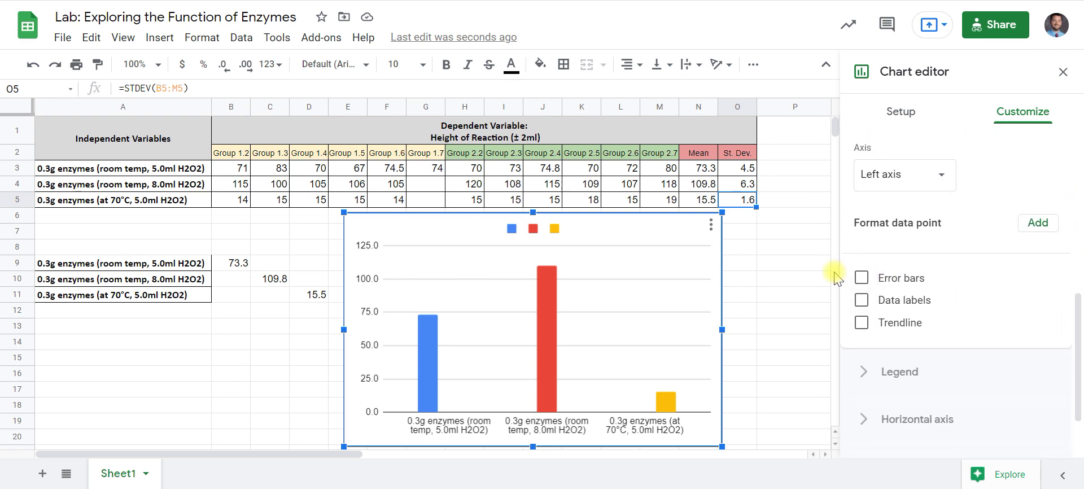
{"action": "left_click", "coordinate": [862, 278]}
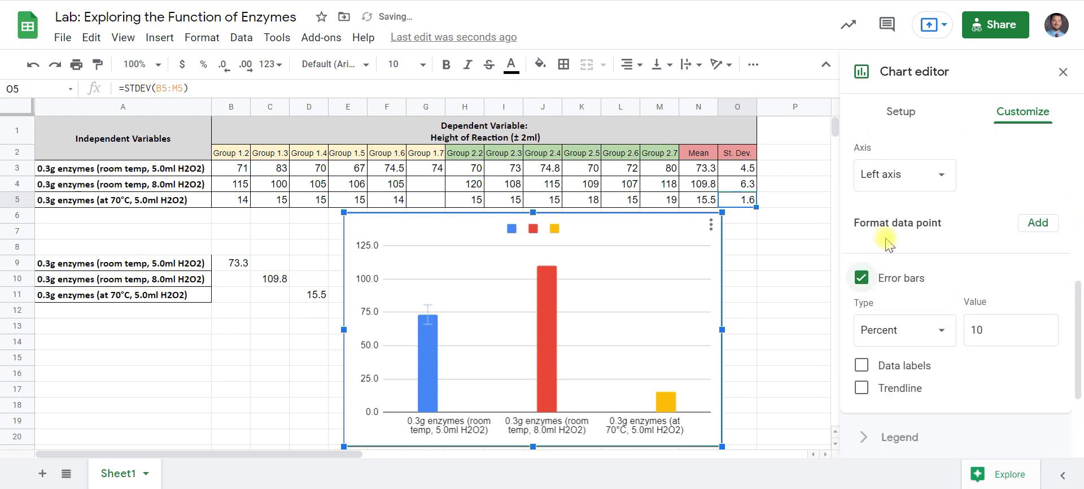
{"action": "left_click", "coordinate": [914, 334]}
{"action": "left_click", "coordinate": [922, 304]}
{"action": "left_click_drag", "start_coordinate": [992, 328], "coordinate": [968, 330]}
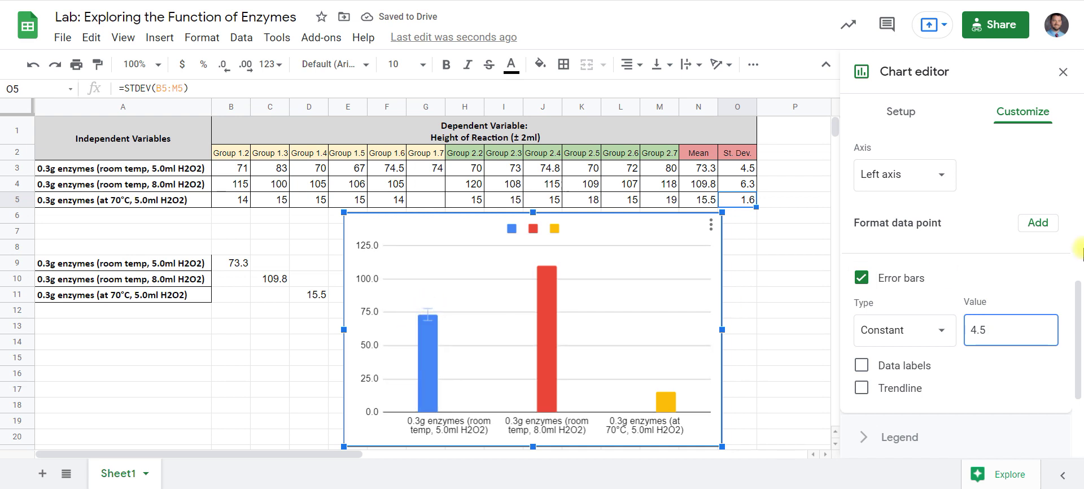
- Add error bars to the Column 2 series with type Constant and value 6.3
{"action": "scroll", "coordinate": [1042, 232], "scroll_direction": "up", "scroll_amount": 7}
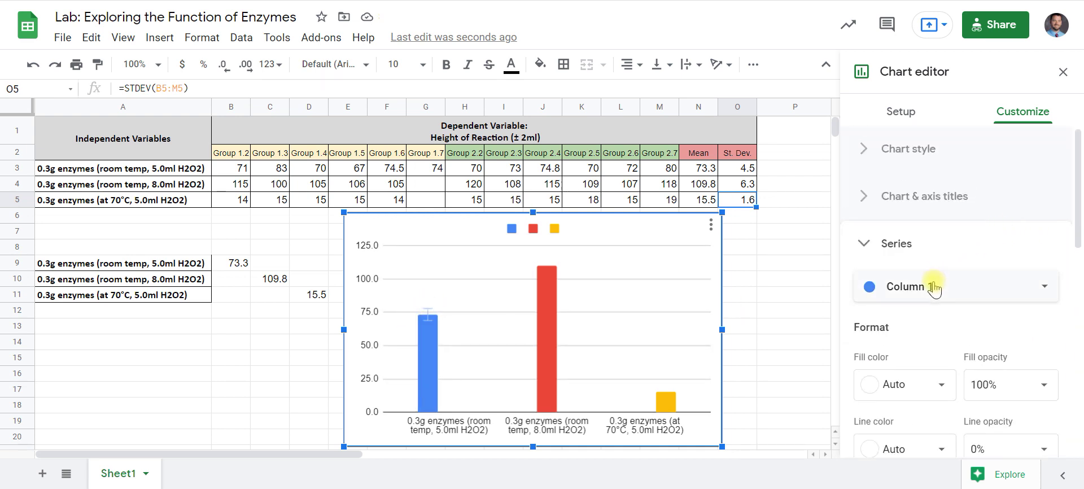
{"action": "left_click", "coordinate": [934, 288]}
{"action": "left_click", "coordinate": [930, 308]}
{"action": "scroll", "coordinate": [960, 308], "scroll_direction": "down", "scroll_amount": 6}
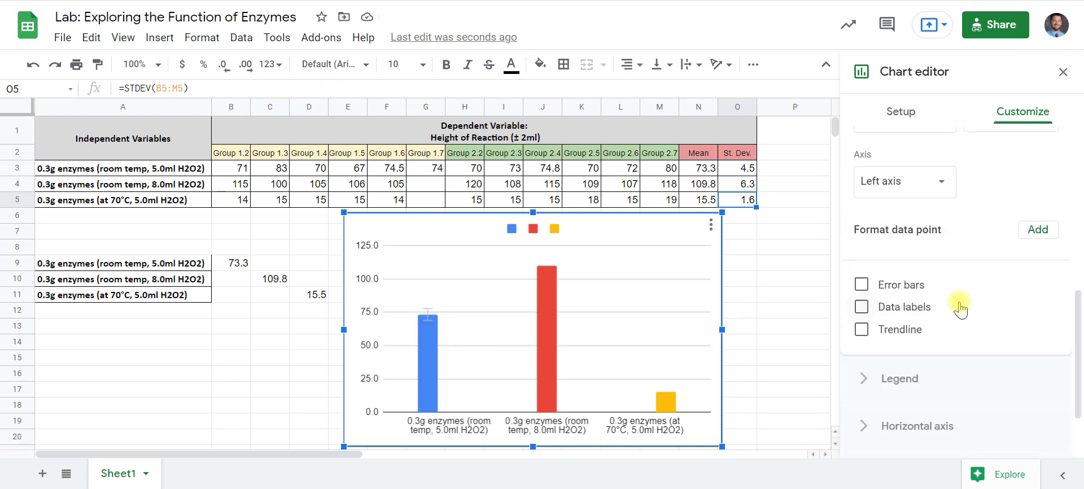
{"action": "left_click", "coordinate": [918, 257]}
{"action": "left_click", "coordinate": [921, 308]}
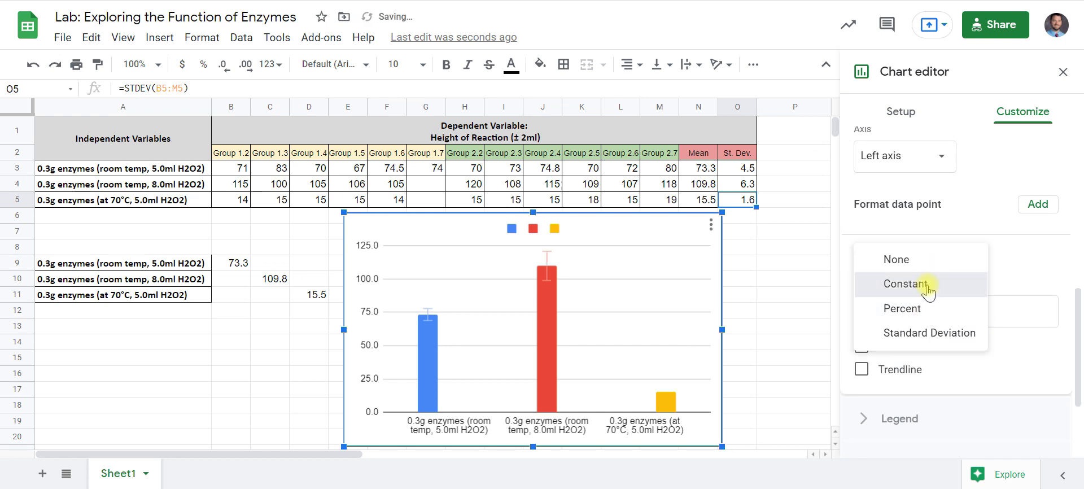
{"action": "left_click", "coordinate": [926, 288]}
{"action": "double_click", "coordinate": [1026, 310]}
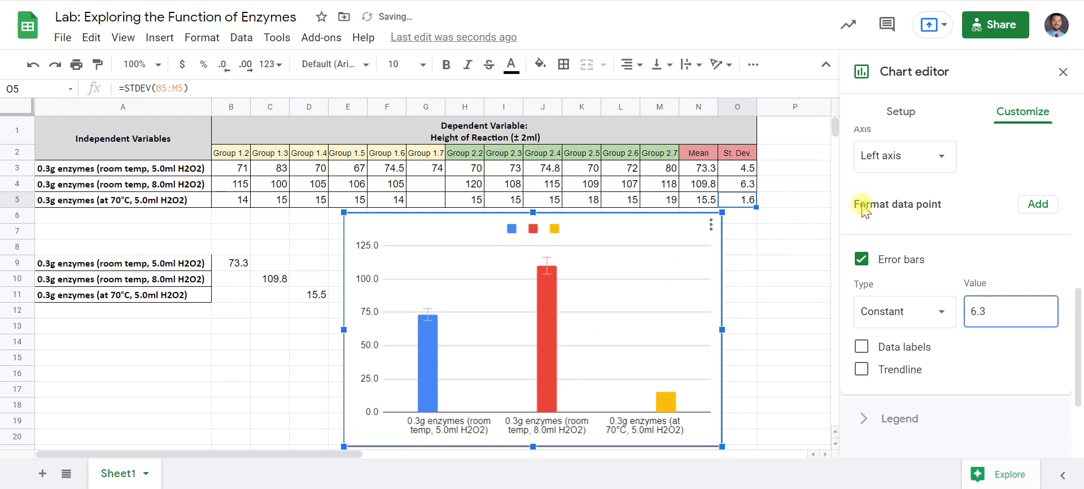
- Add error bars to the Column 3 series with type Constant and value 1.6
{"action": "scroll", "coordinate": [975, 208], "scroll_direction": "up", "scroll_amount": 5}
{"action": "scroll", "coordinate": [973, 221], "scroll_direction": "down", "scroll_amount": 1}
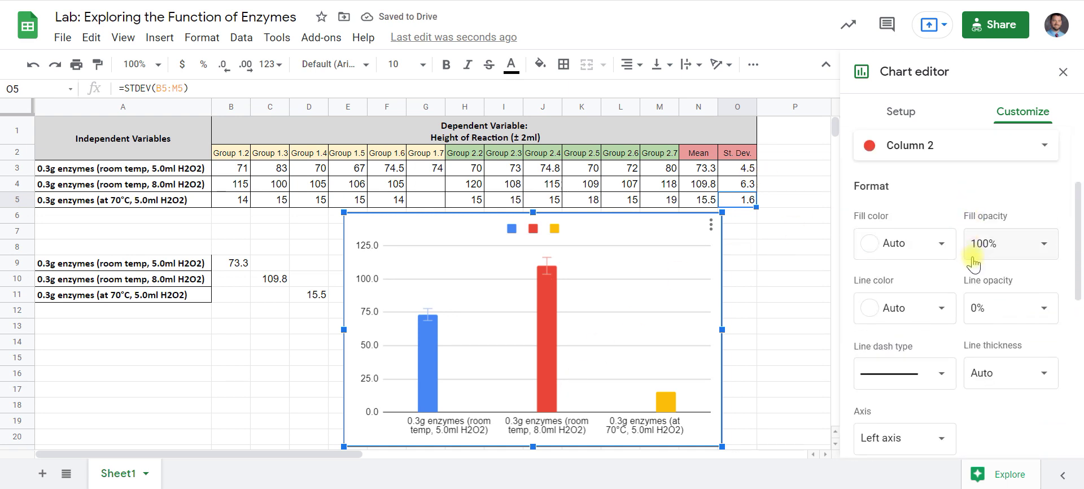
{"action": "left_click", "coordinate": [982, 144]}
{"action": "left_click", "coordinate": [963, 176]}
{"action": "scroll", "coordinate": [1045, 310], "scroll_direction": "down", "scroll_amount": 5}
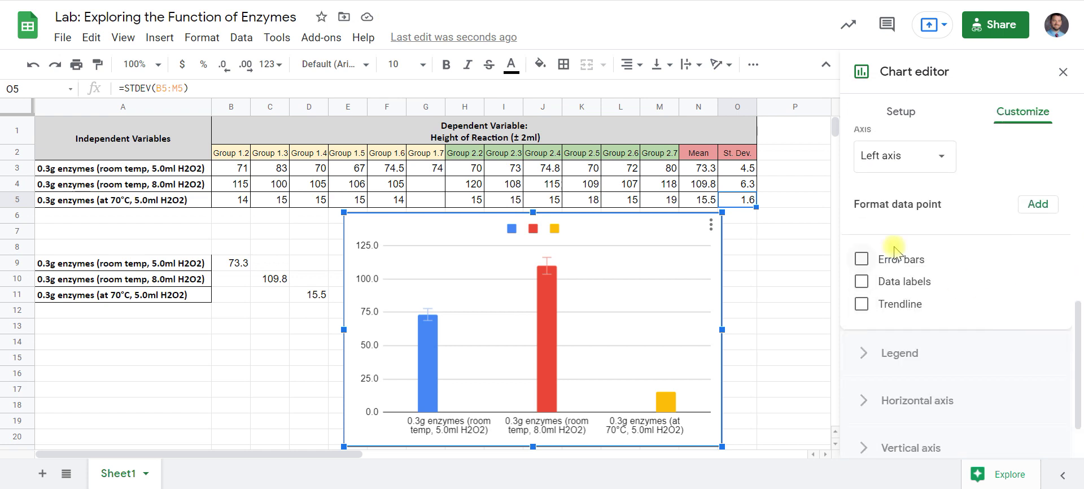
{"action": "left_click", "coordinate": [886, 258]}
{"action": "left_click", "coordinate": [898, 311]}
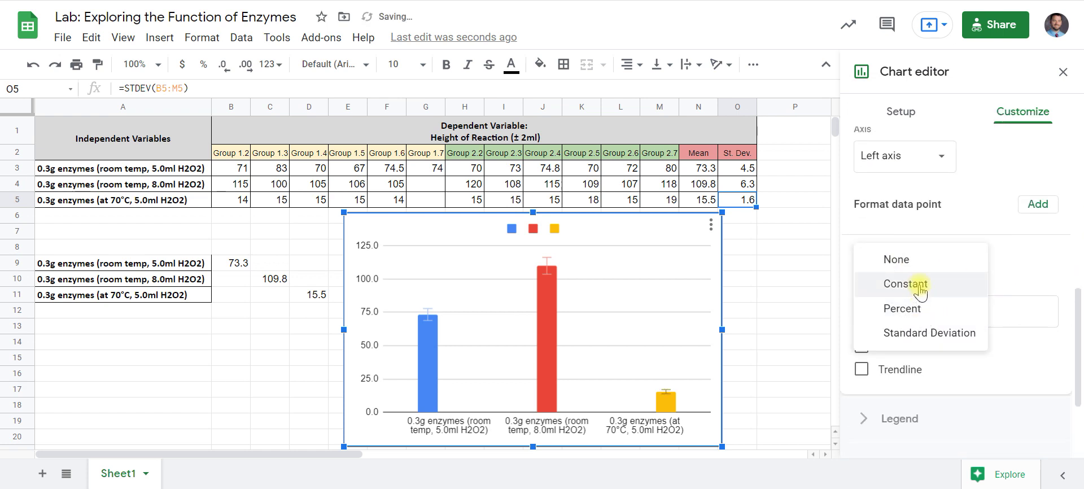
{"action": "left_click", "coordinate": [904, 283]}
{"action": "double_click", "coordinate": [1016, 309]}
{"action": "type", "text": "1.6"}
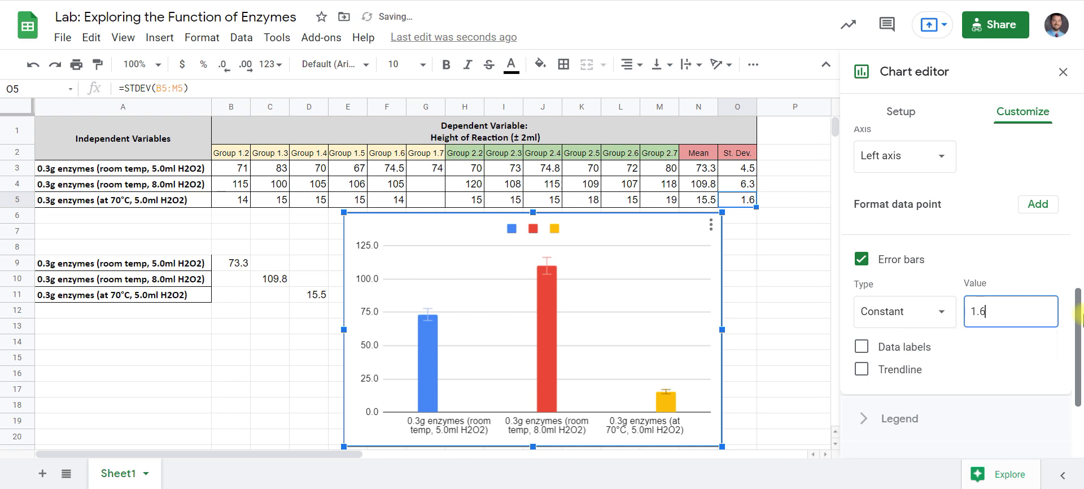
{"action": "scroll", "coordinate": [915, 226], "scroll_direction": "up", "scroll_amount": 7}
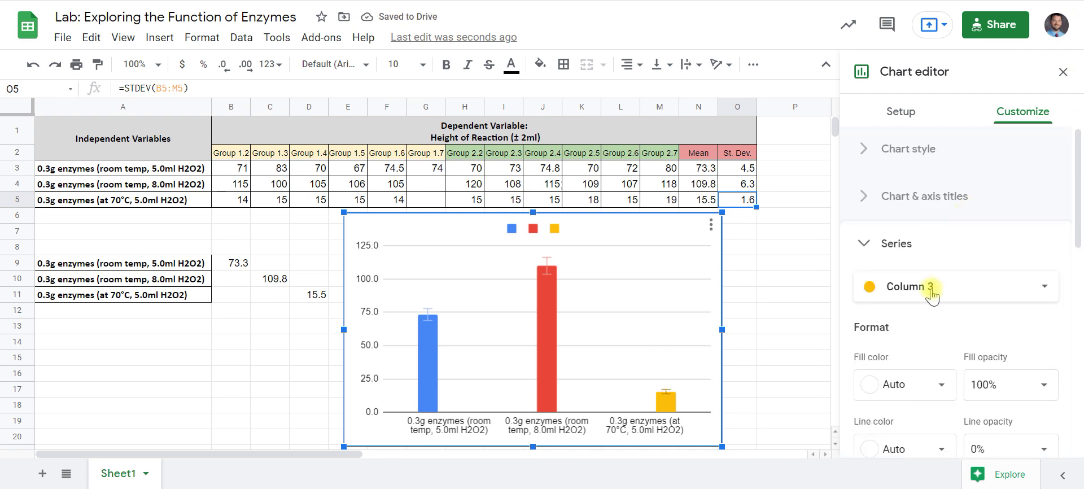
{"action": "left_click", "coordinate": [865, 244]}
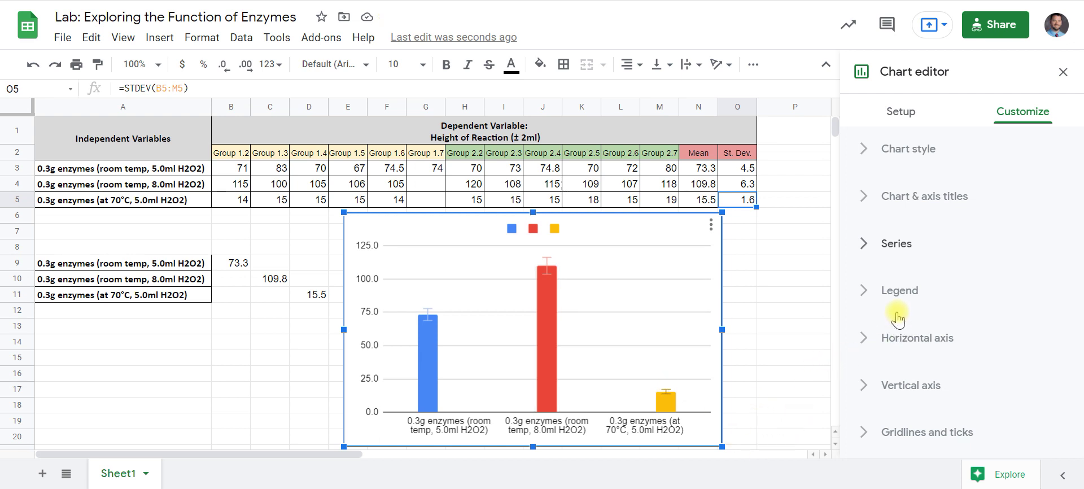
- Remove the chart's legend by setting its position to None
{"action": "left_click", "coordinate": [898, 294]}
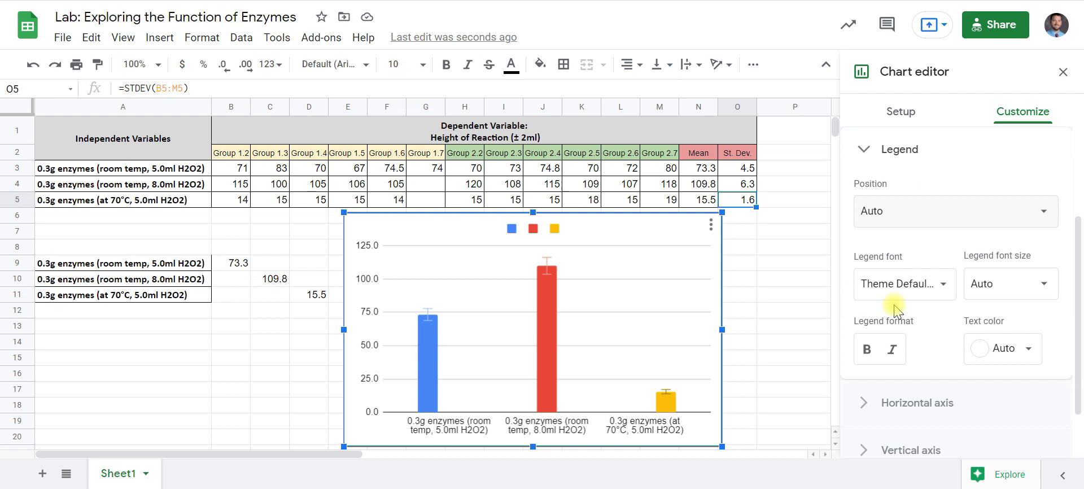
{"action": "left_click", "coordinate": [934, 216]}
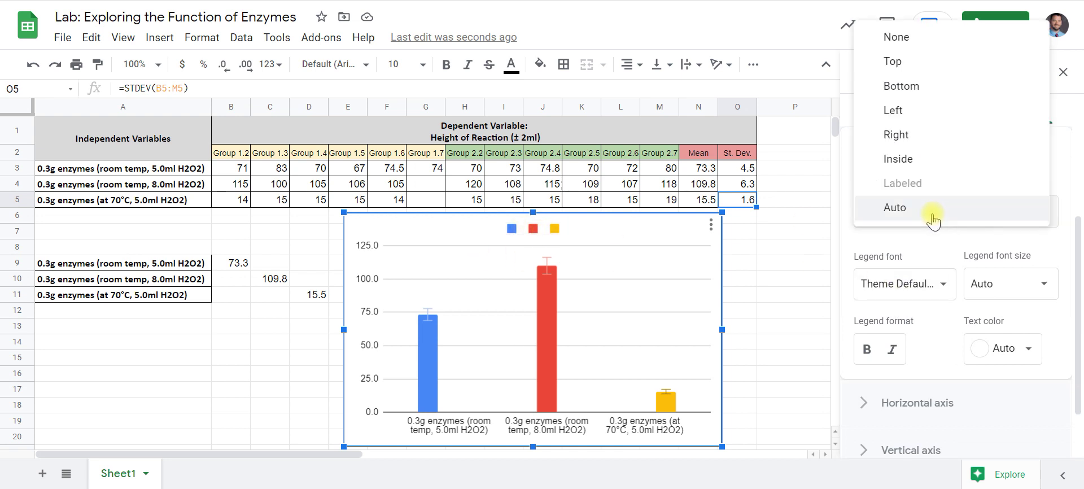
{"action": "left_click", "coordinate": [927, 38]}
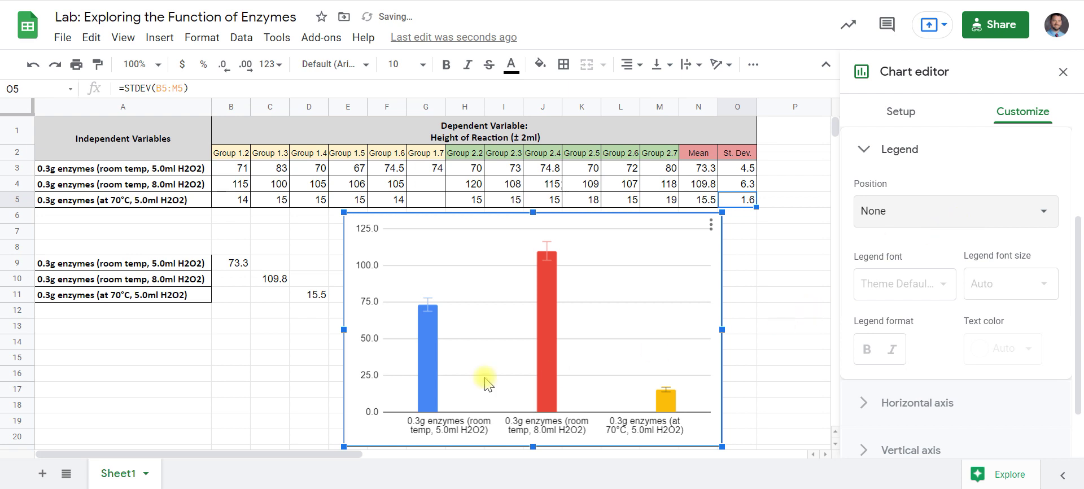
{"action": "left_click", "coordinate": [951, 146]}
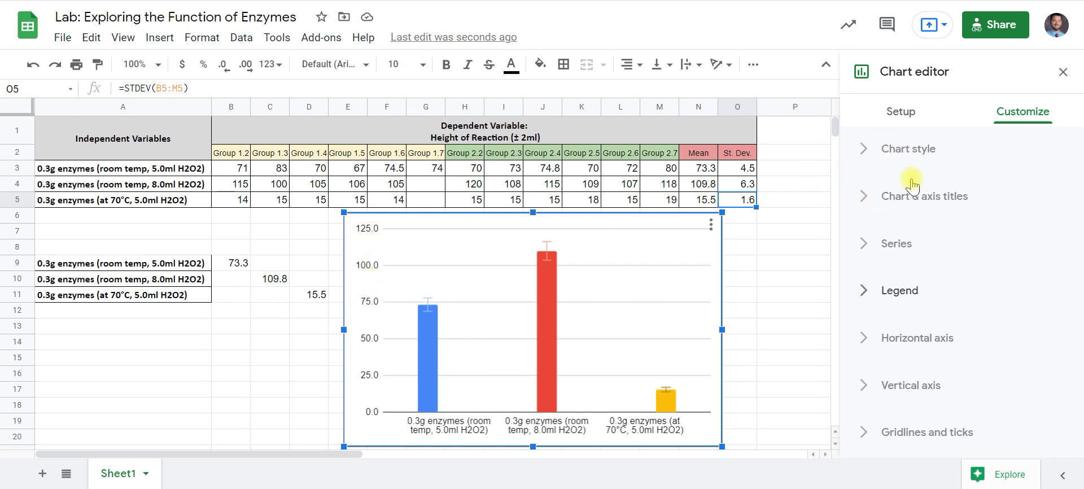
- Title the chart's vertical axis "Height of Reaction (+/- 2ml)"
{"action": "left_click", "coordinate": [899, 198]}
{"action": "left_click", "coordinate": [916, 239]}
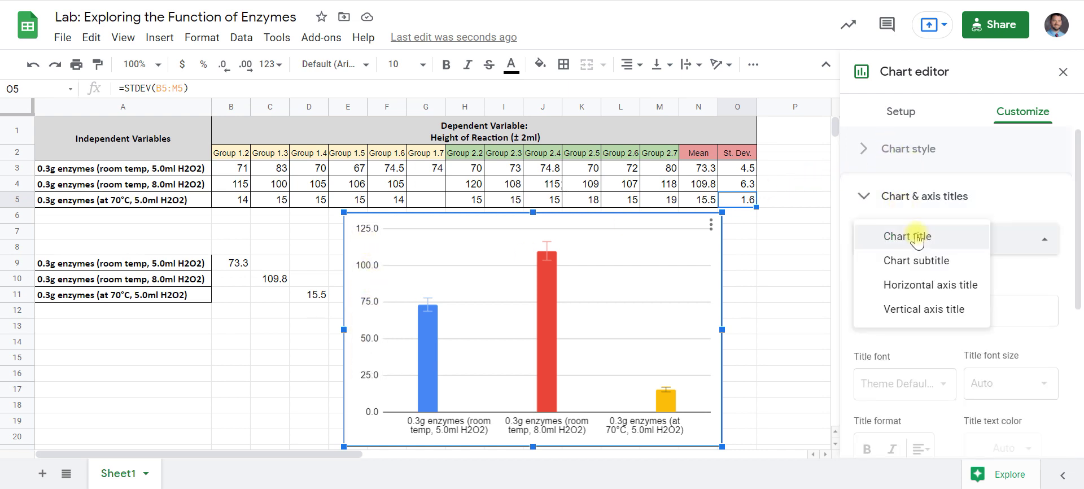
{"action": "left_click", "coordinate": [927, 317]}
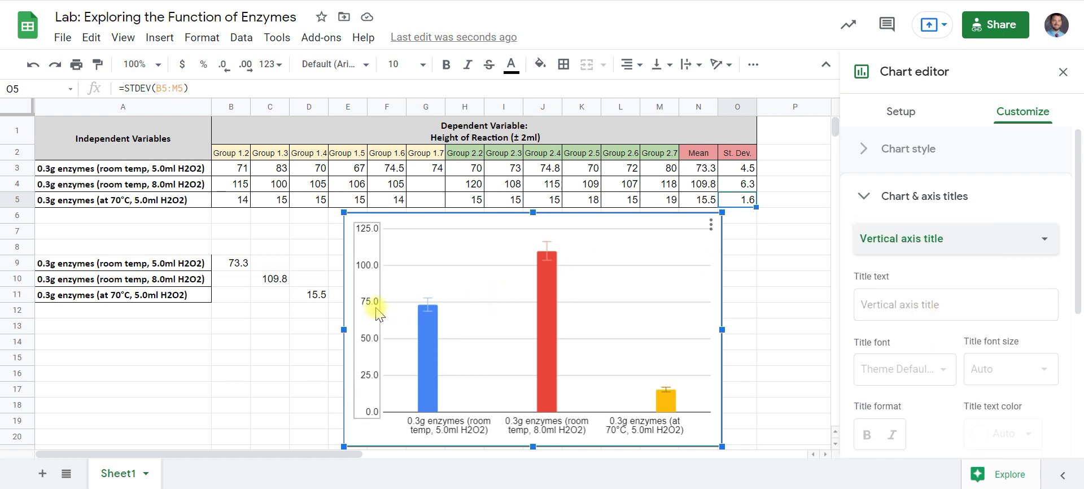
{"action": "left_click", "coordinate": [914, 304]}
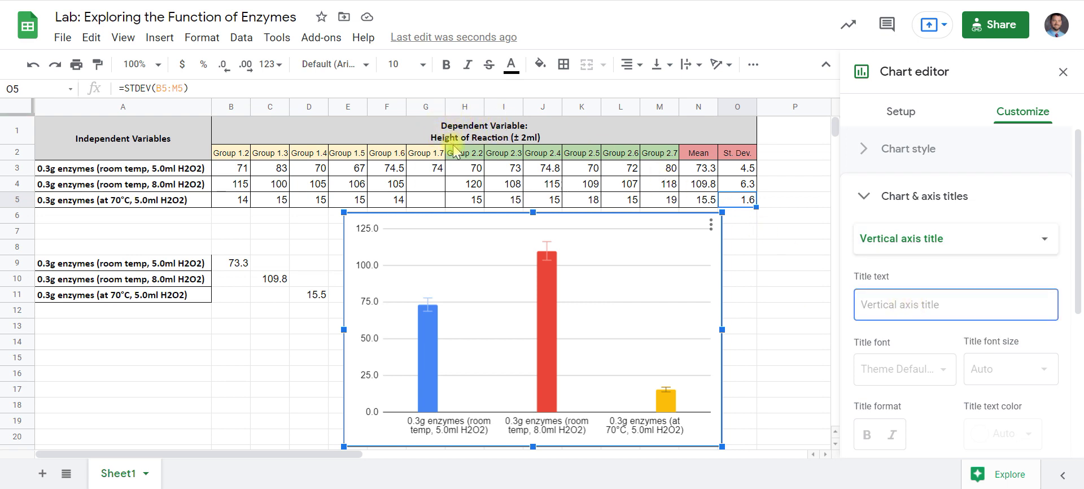
{"action": "type", "text": "Height of Reaction ("}
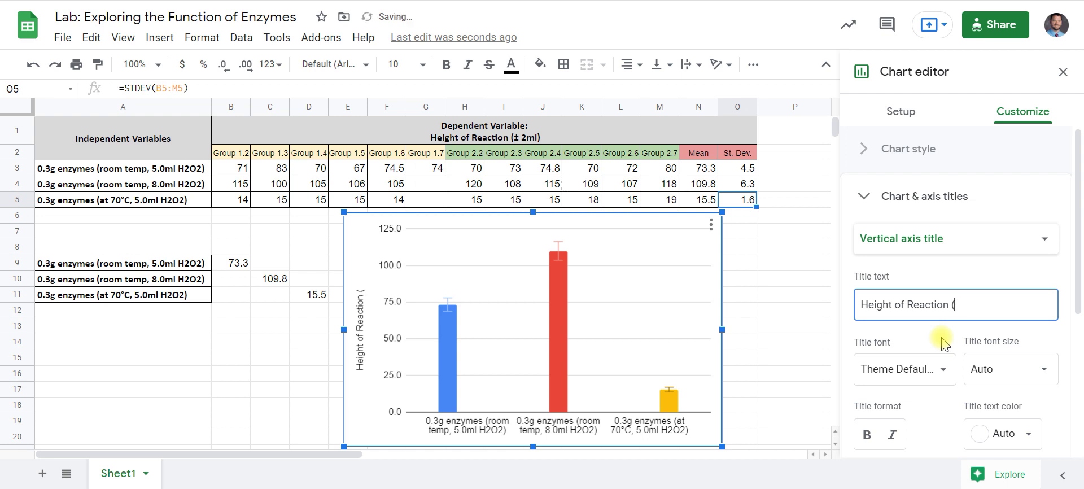
{"action": "type", "text": "/- 2ml"}
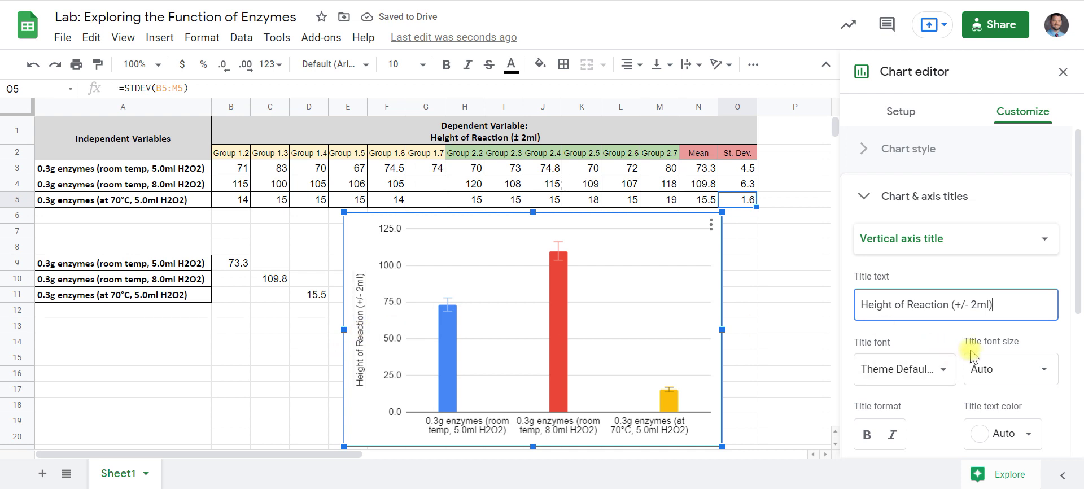
- Set the vertical axis title's font size to 14 and close the chart editor
{"action": "scroll", "coordinate": [960, 345], "scroll_direction": "down", "scroll_amount": 3}
{"action": "left_click", "coordinate": [875, 299]}
{"action": "left_click", "coordinate": [874, 299]}
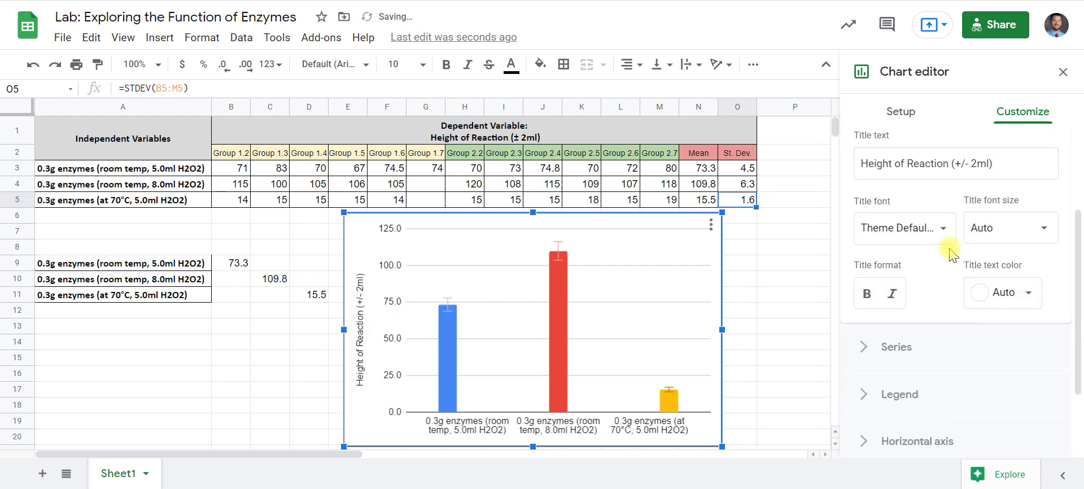
{"action": "left_click", "coordinate": [1008, 228]}
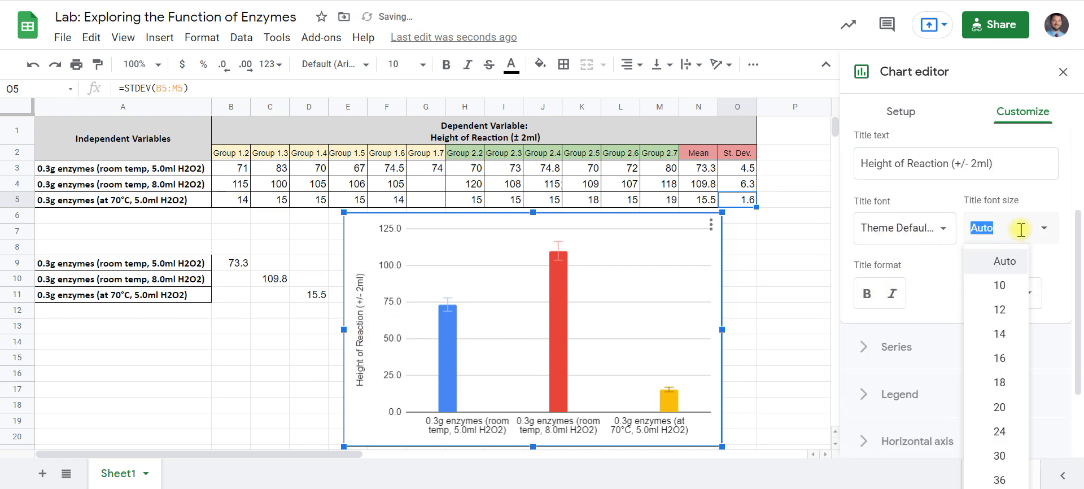
{"action": "left_click", "coordinate": [1001, 334]}
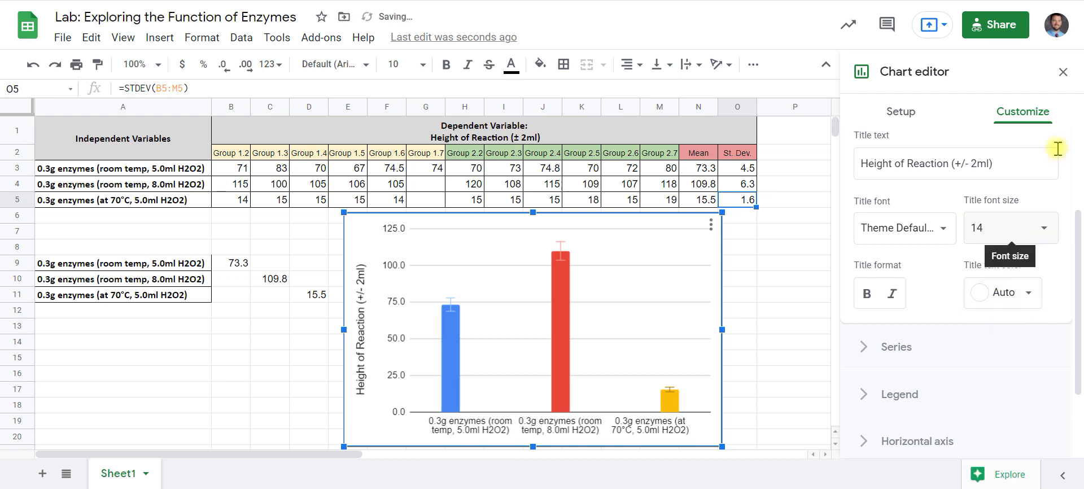
{"action": "left_click", "coordinate": [1062, 72]}
{"action": "left_click", "coordinate": [892, 288]}
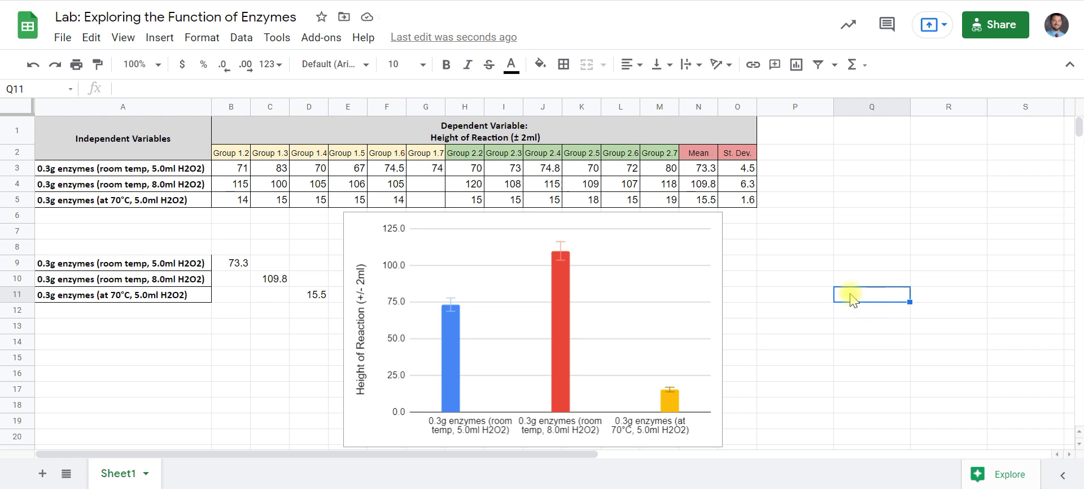
{"action": "left_click", "coordinate": [714, 228]}
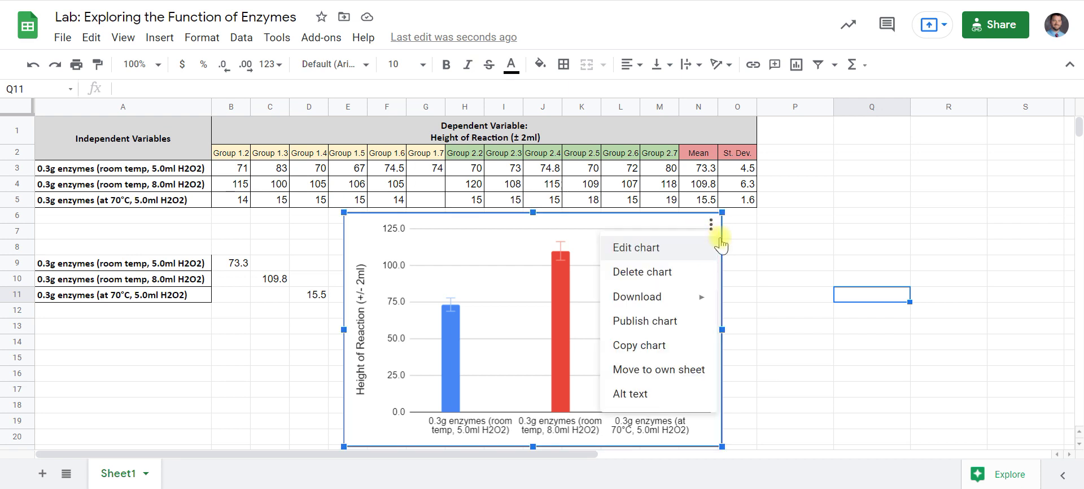
{"action": "left_click", "coordinate": [779, 231]}
{"action": "left_click", "coordinate": [712, 259]}
{"action": "right_click", "coordinate": [713, 255]}
{"action": "left_click", "coordinate": [695, 249]}
{"action": "right_click", "coordinate": [694, 249]}
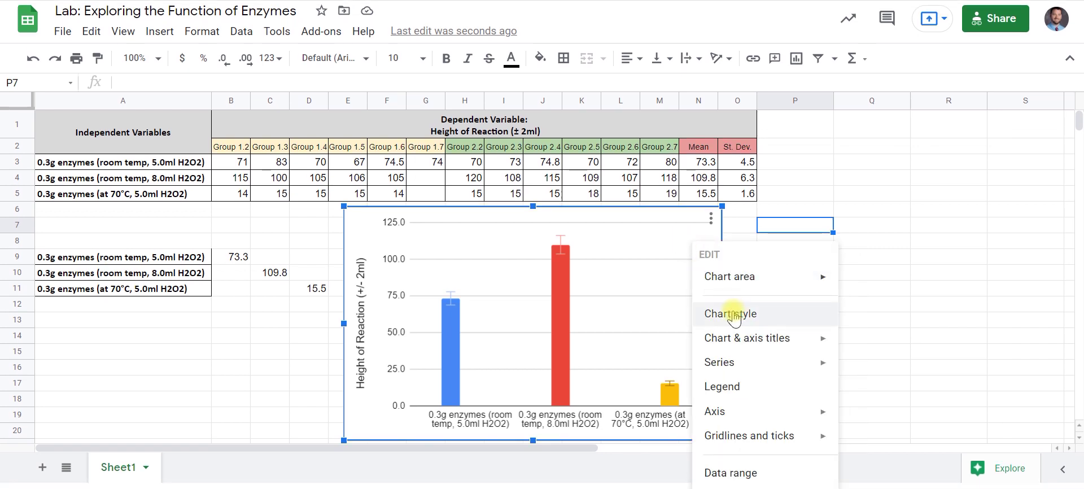
{"action": "left_click", "coordinate": [646, 241]}
{"action": "right_click", "coordinate": [629, 248]}
{"action": "left_click", "coordinate": [841, 257]}
- Copy the finished column chart and paste it unlinked under "PASTE GRAPH BELOW" in the Google Docs assignment document
{"action": "left_click", "coordinate": [694, 240]}
{"action": "left_click", "coordinate": [94, 35]}
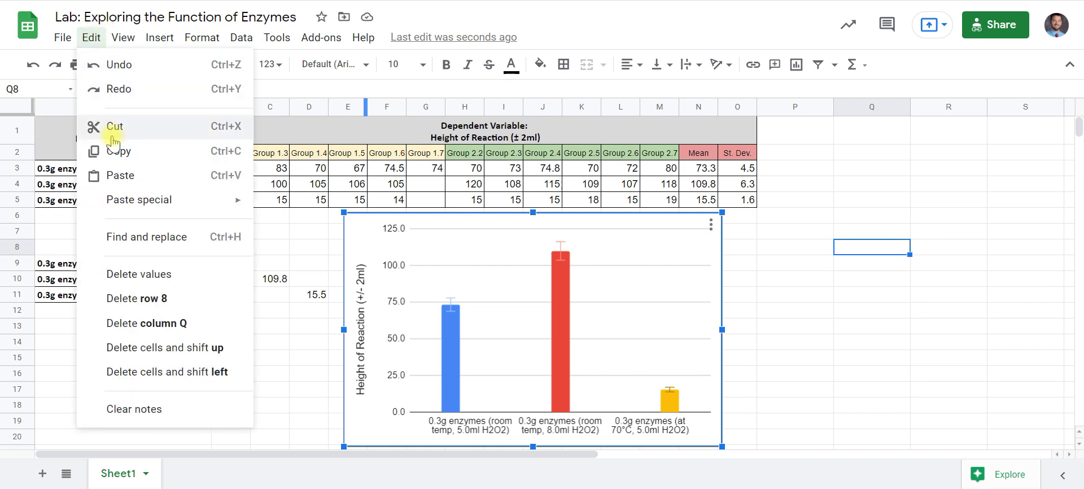
{"action": "left_click", "coordinate": [94, 151]}
{"action": "key", "text": "ctrl+Tab"}
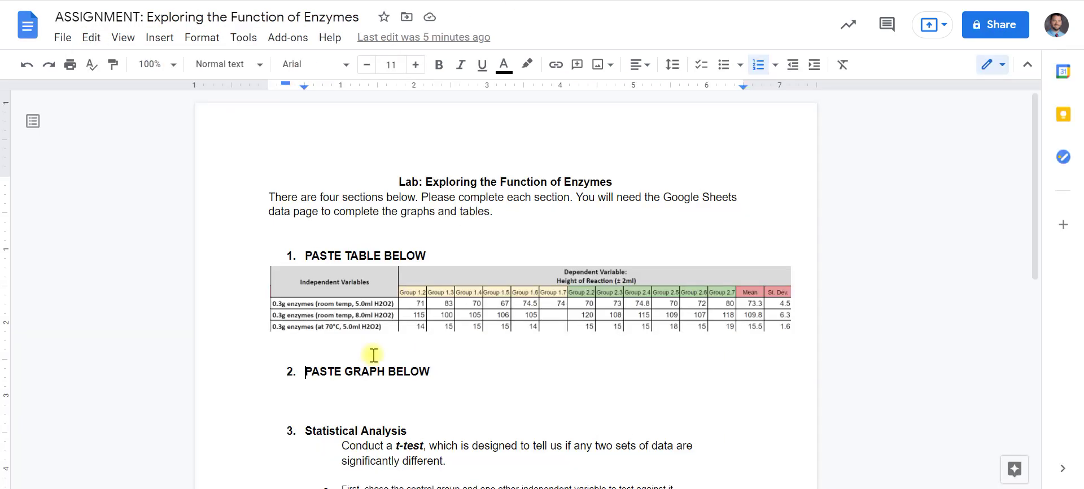
{"action": "right_click", "coordinate": [354, 384]}
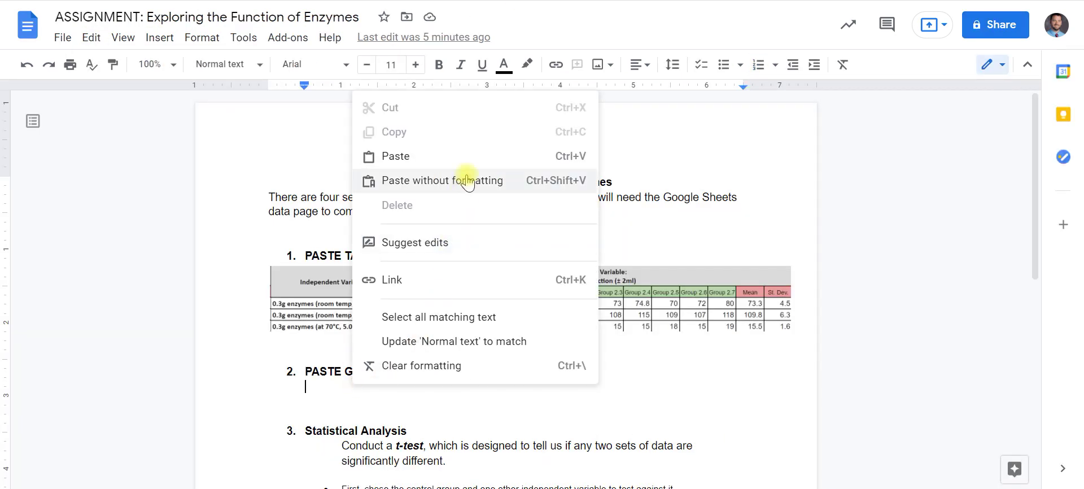
{"action": "left_click", "coordinate": [457, 153]}
{"action": "left_click", "coordinate": [479, 273]}
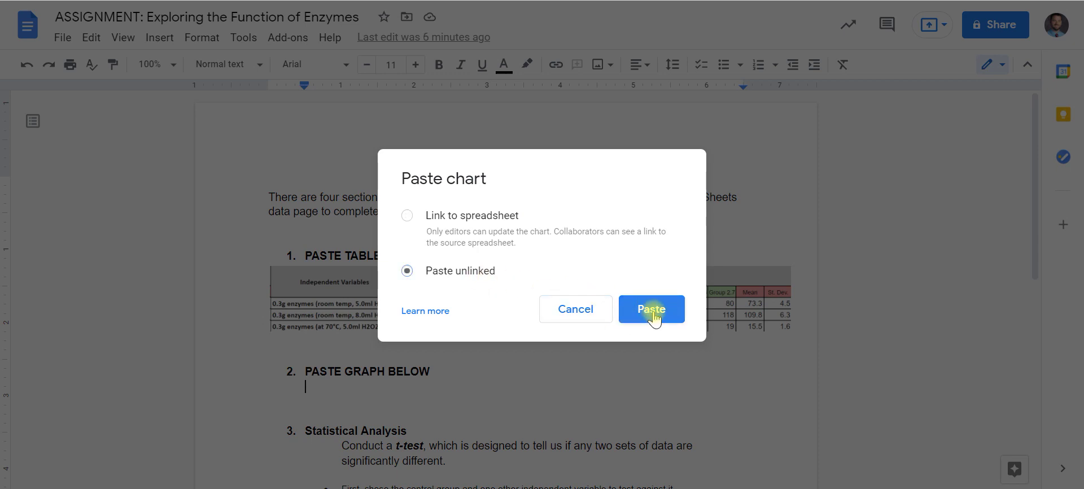
{"action": "left_click", "coordinate": [654, 310]}
- Shrink the pasted chart proportionally so that it fits within the page margins
{"action": "left_click", "coordinate": [707, 329]}
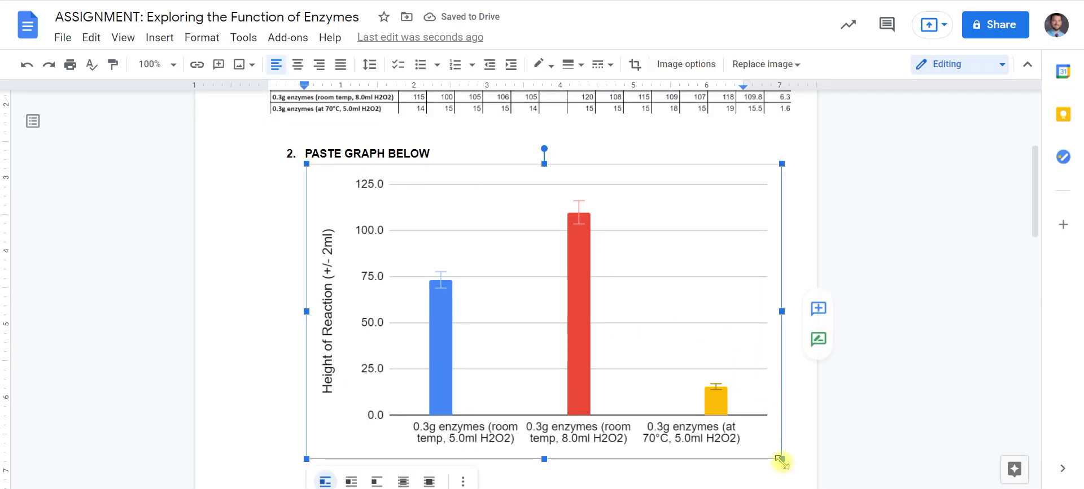
{"action": "left_click_drag", "start_coordinate": [782, 460], "coordinate": [688, 400]}
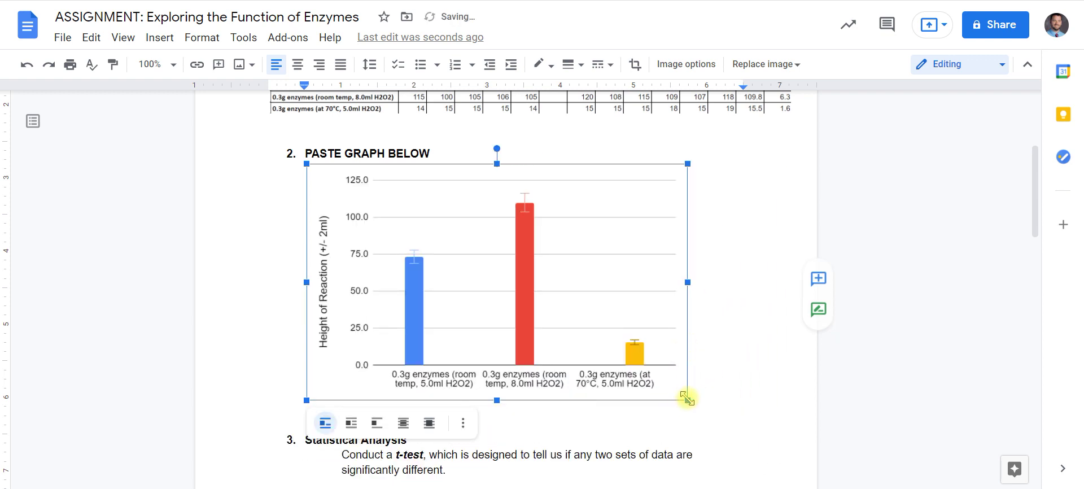
{"action": "left_click", "coordinate": [804, 395]}
{"action": "scroll", "coordinate": [807, 390], "scroll_direction": "up", "scroll_amount": 4}
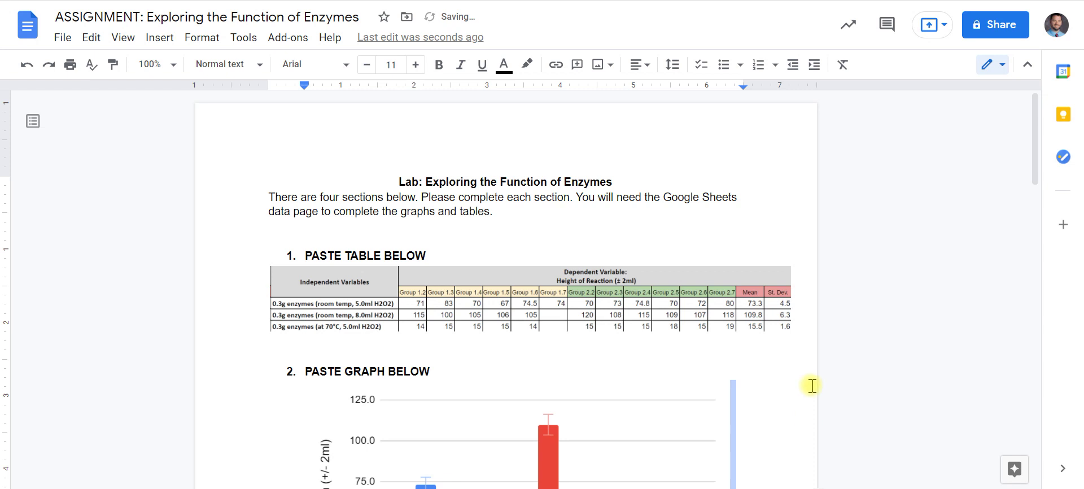
- Try to enlarge the pasted chart beyond the right page margin
{"action": "key", "text": "Up"}
{"action": "scroll", "coordinate": [890, 283], "scroll_direction": "down", "scroll_amount": 3}
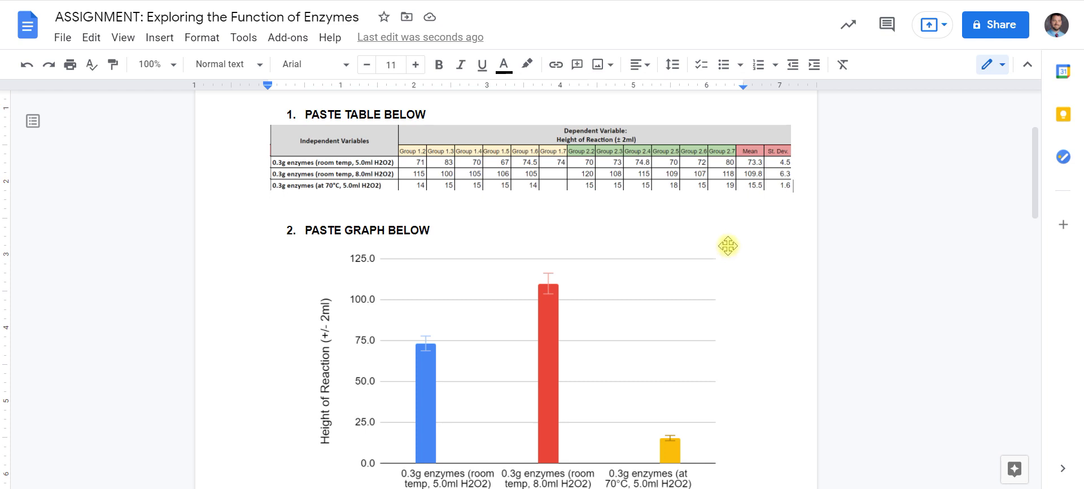
{"action": "scroll", "coordinate": [724, 269], "scroll_direction": "down", "scroll_amount": 3}
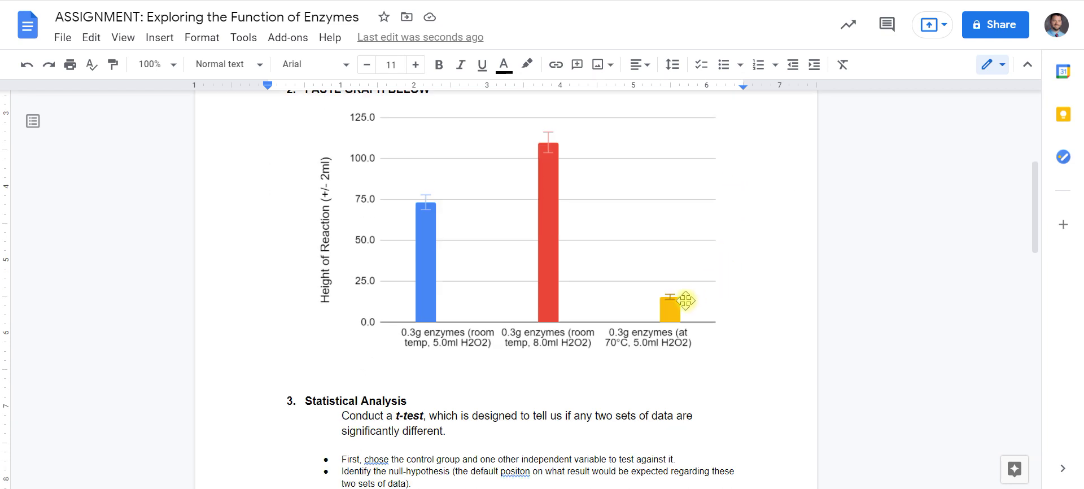
{"action": "left_click", "coordinate": [687, 300]}
{"action": "left_click_drag", "start_coordinate": [729, 361], "coordinate": [985, 384]}
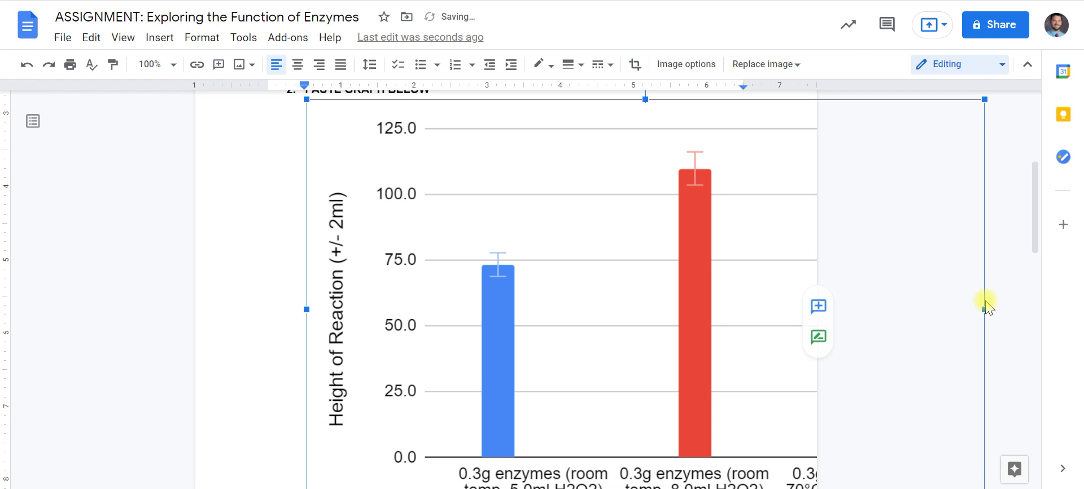
{"action": "left_click", "coordinate": [864, 216]}
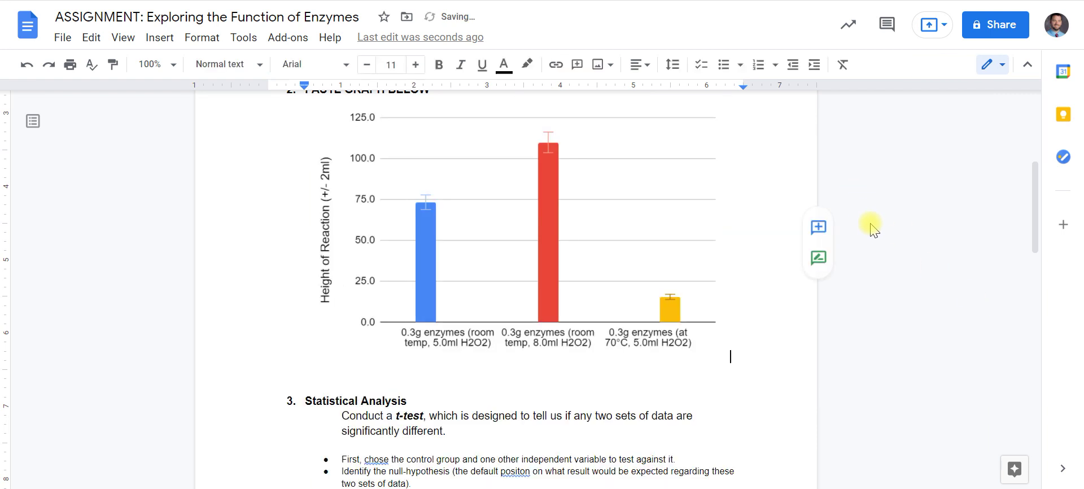
- Insert two blank lines between the pasted data table and the "PASTE GRAPH BELOW" heading
{"action": "scroll", "coordinate": [867, 226], "scroll_direction": "up", "scroll_amount": 5}
{"action": "scroll", "coordinate": [887, 240], "scroll_direction": "down", "scroll_amount": 2}
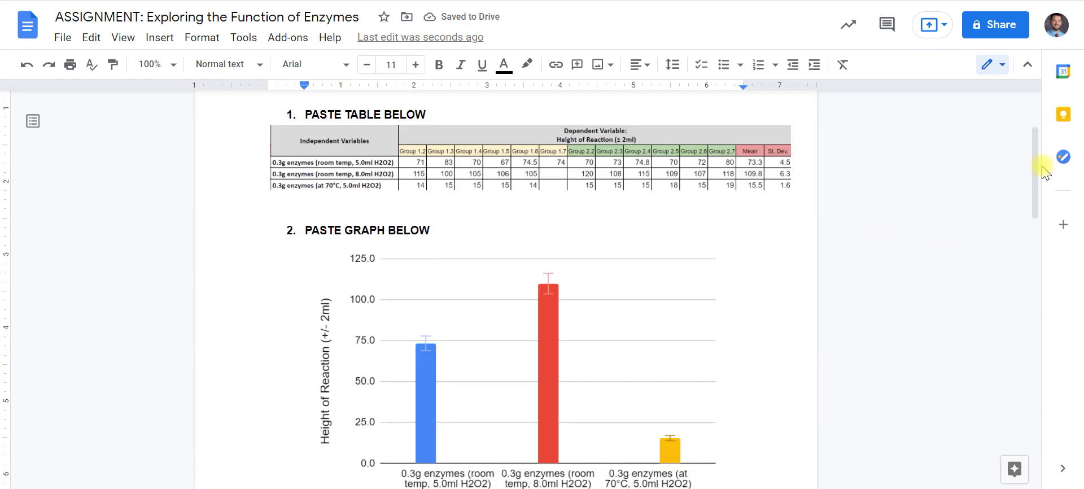
{"action": "scroll", "coordinate": [1046, 174], "scroll_direction": "down", "scroll_amount": 1}
{"action": "left_click", "coordinate": [624, 166]}
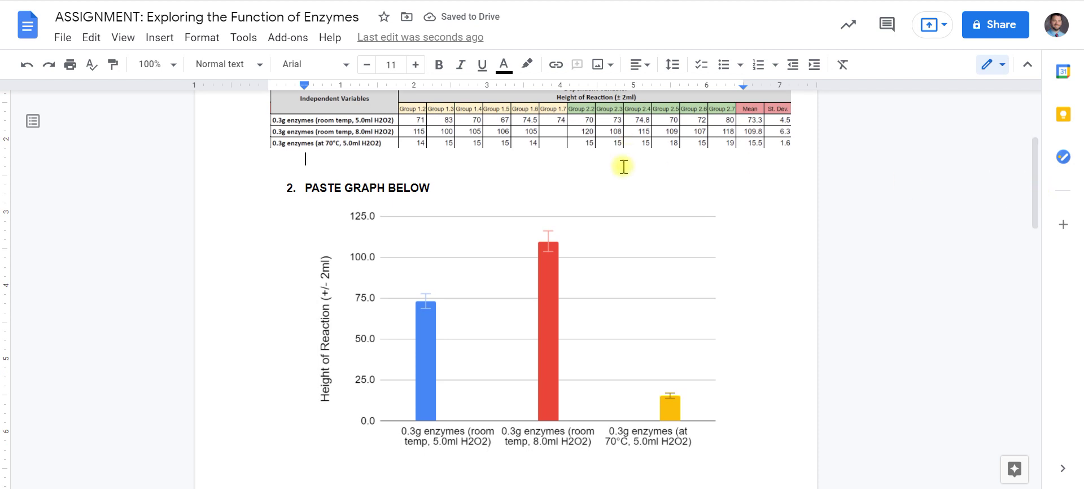
{"action": "key", "text": "Return"}
{"action": "key", "text": "Return"}
{"action": "scroll", "coordinate": [627, 167], "scroll_direction": "up", "scroll_amount": 3}
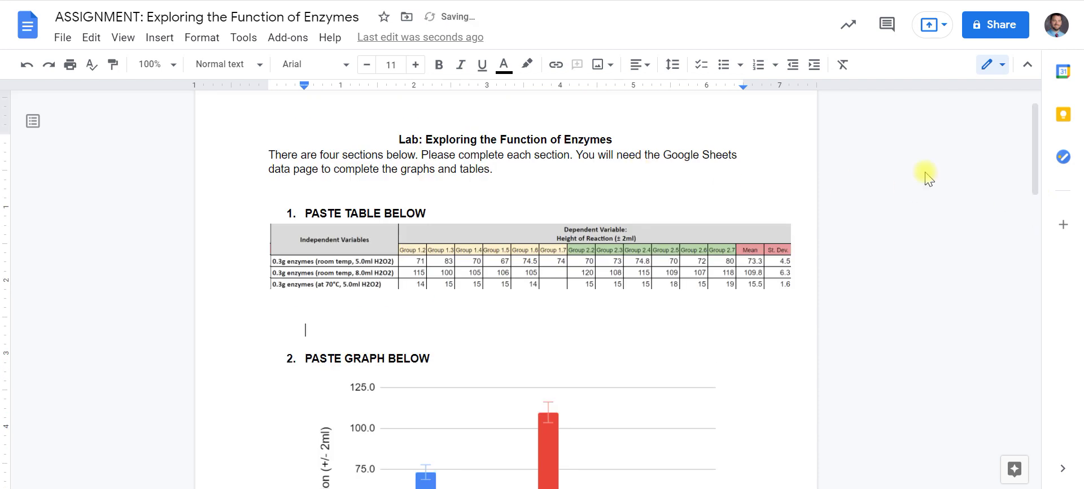
- Insert about twelve blank lines below the pasted chart so that the Statistical Analysis section starts on the next page
{"action": "left_click_drag", "start_coordinate": [1036, 150], "coordinate": [1039, 243]}
{"action": "left_click", "coordinate": [558, 270]}
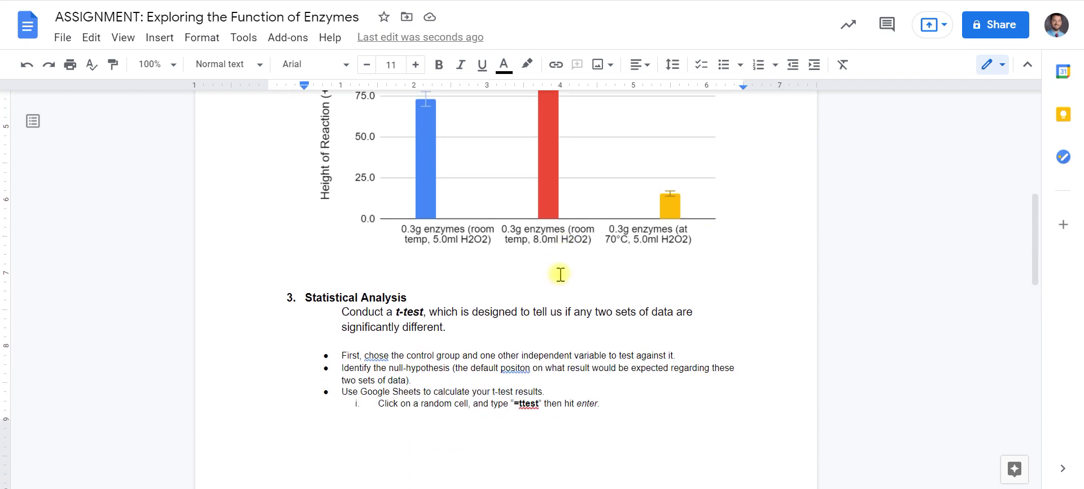
{"action": "key", "text": "Return"}
{"action": "key", "text": "Return"}
{"action": "key", "text": "Return"}
{"action": "key", "text": "Return"}
{"action": "key", "text": "Return"}
{"action": "key", "text": "Return"}
{"action": "key", "text": "Return"}
{"action": "key", "text": "Return"}
{"action": "key", "text": "Return"}
{"action": "key", "text": "Return"}
{"action": "key", "text": "Return"}
{"action": "key", "text": "Return"}
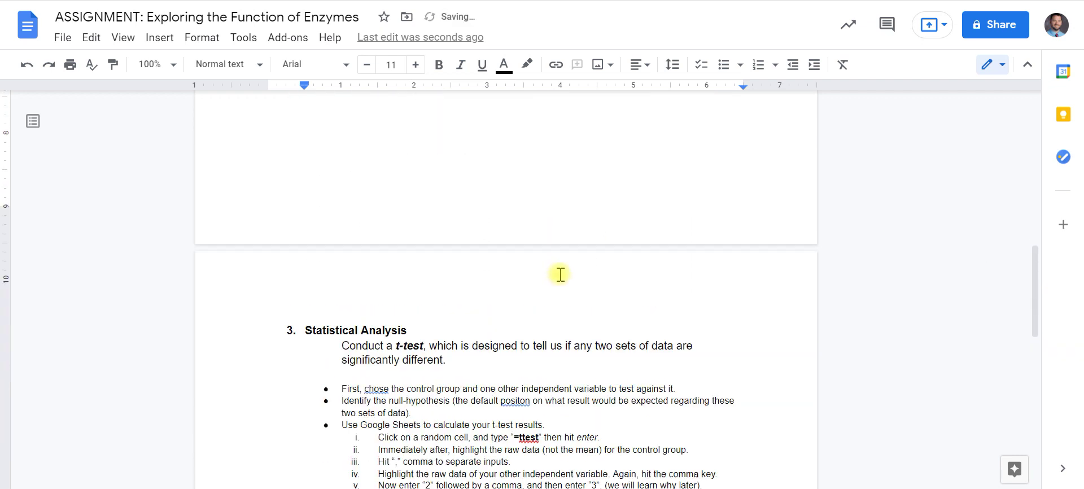
- Read the t-test instructions and questions, switch to the Google Sheets lab data, and label cell P7 "Null-Hypothesis"
{"action": "scroll", "coordinate": [560, 274], "scroll_direction": "down", "scroll_amount": 3}
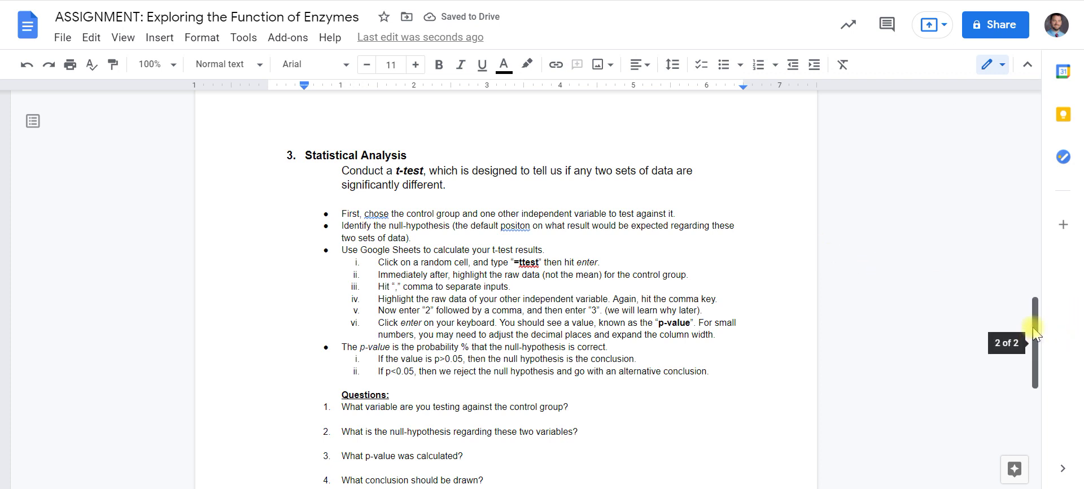
{"action": "left_click_drag", "start_coordinate": [1035, 333], "coordinate": [1036, 336]}
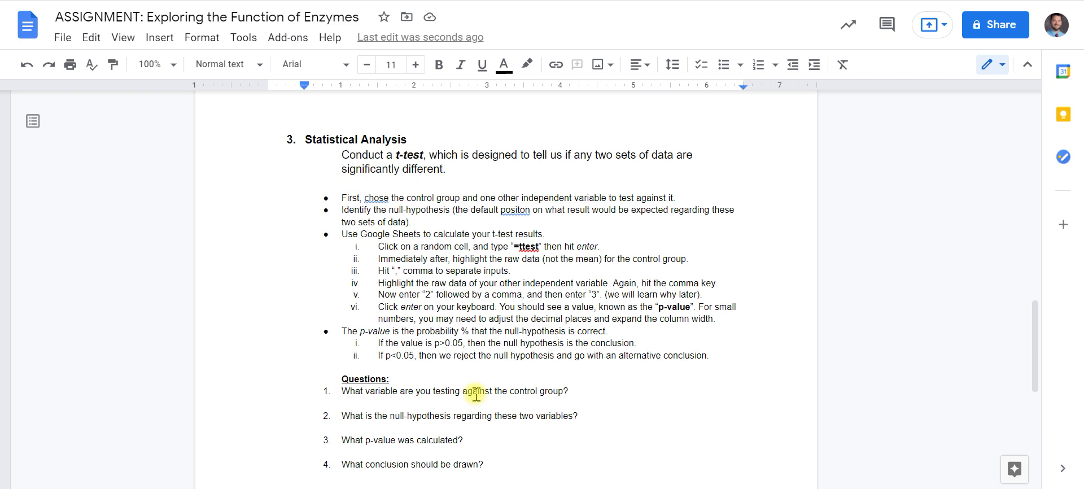
{"action": "key", "text": "ctrl+Tab"}
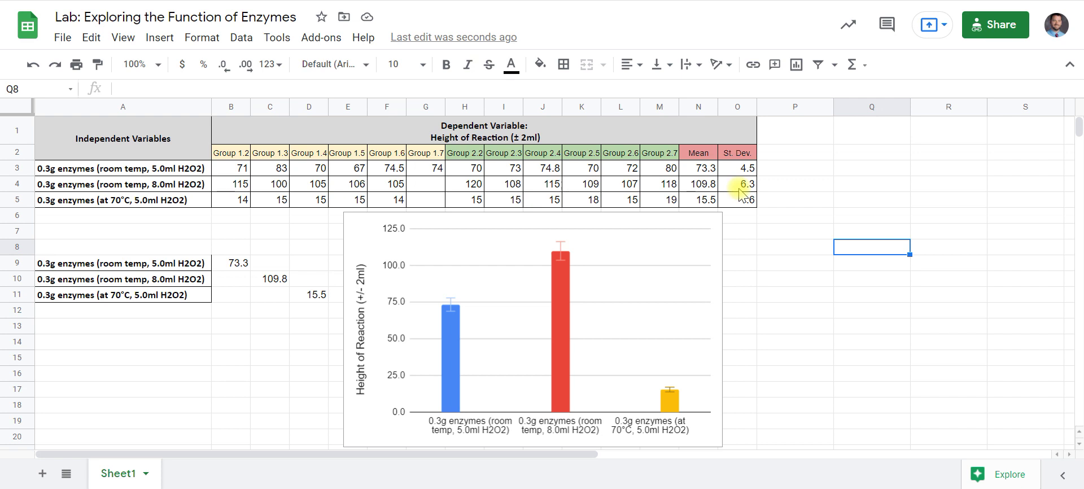
{"action": "left_click", "coordinate": [802, 169]}
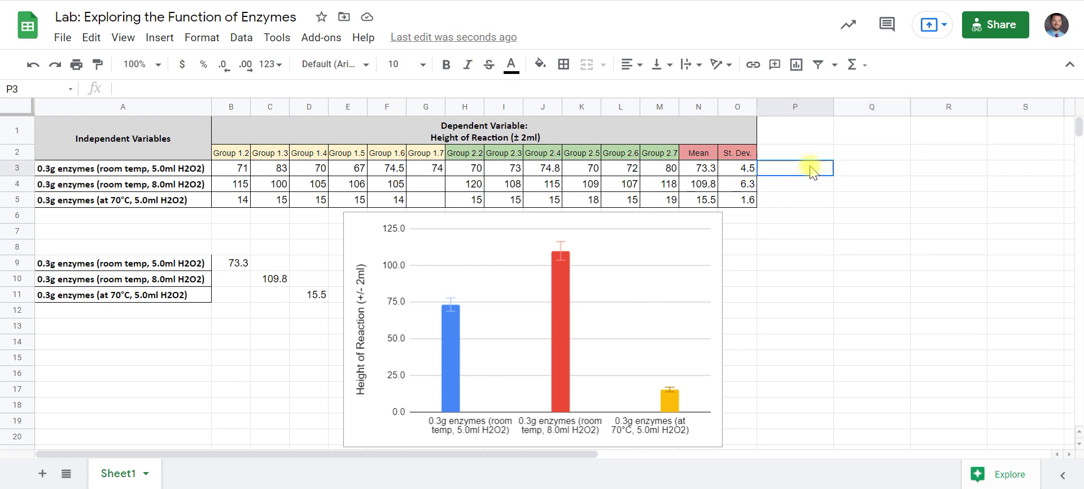
{"action": "left_click", "coordinate": [799, 234]}
{"action": "type", "text": "Null-Hypothesis"}
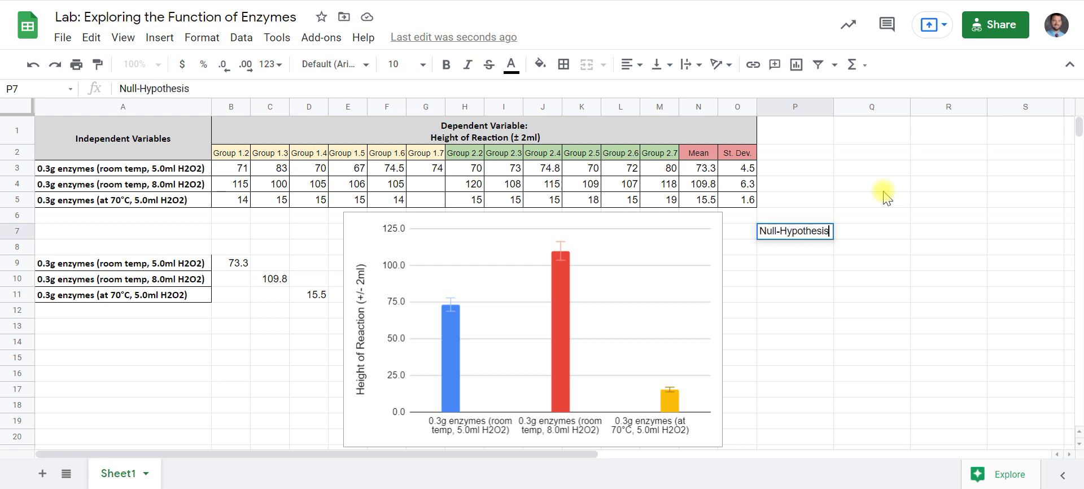
{"action": "left_click", "coordinate": [916, 188]}
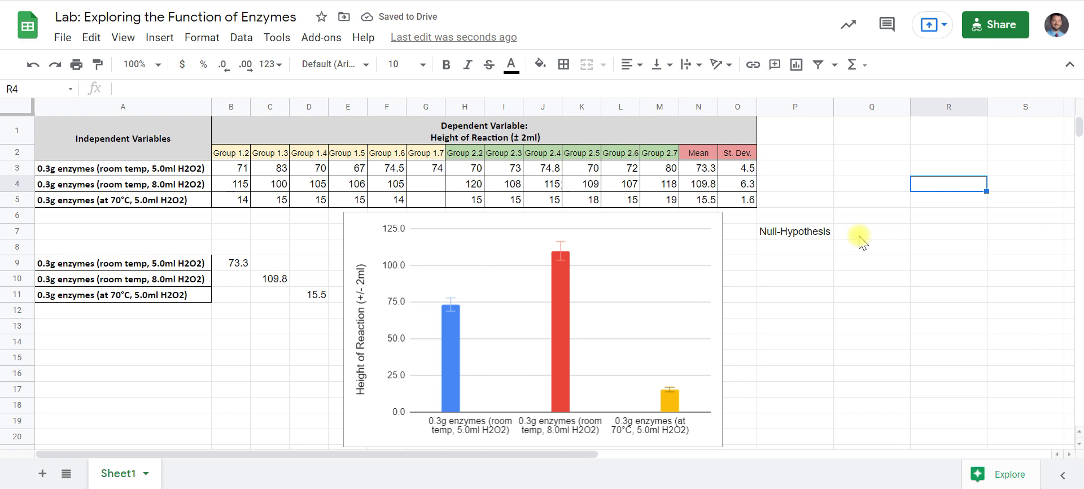
- Enter the statement "There will be no difference in reaction rates", including the quotation marks, in cell Q7 beside the null-hypothesis label
{"action": "left_click", "coordinate": [862, 242]}
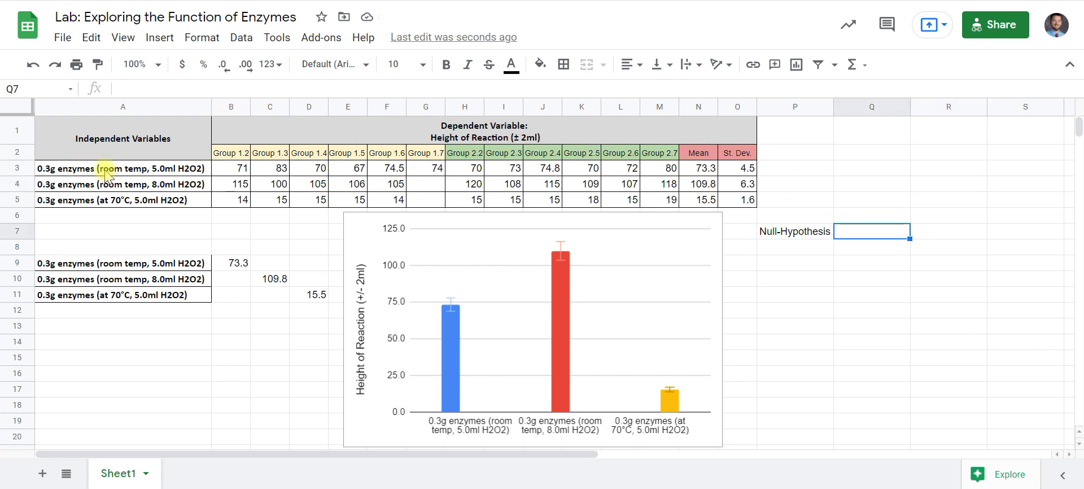
{"action": "left_click_drag", "start_coordinate": [106, 170], "coordinate": [661, 169]}
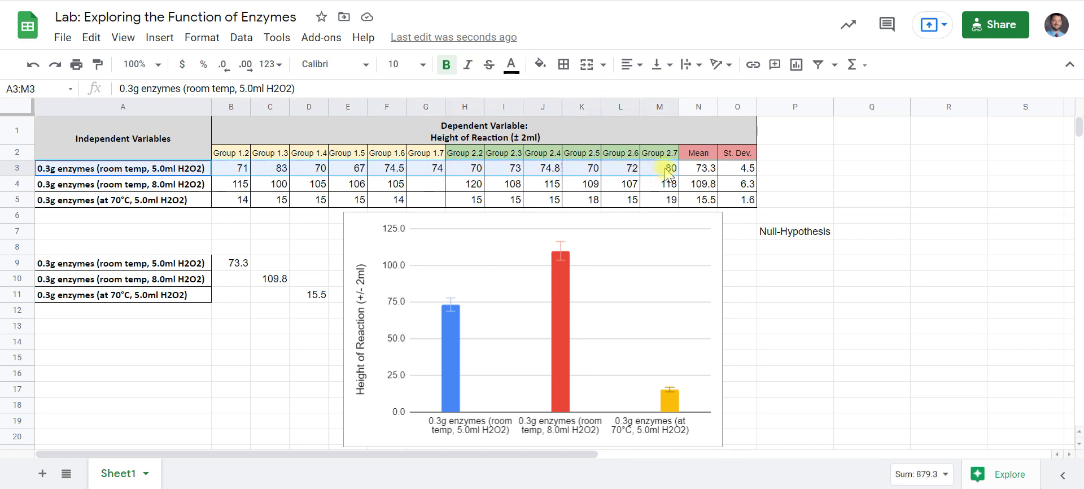
{"action": "left_click_drag", "start_coordinate": [184, 203], "coordinate": [672, 209]}
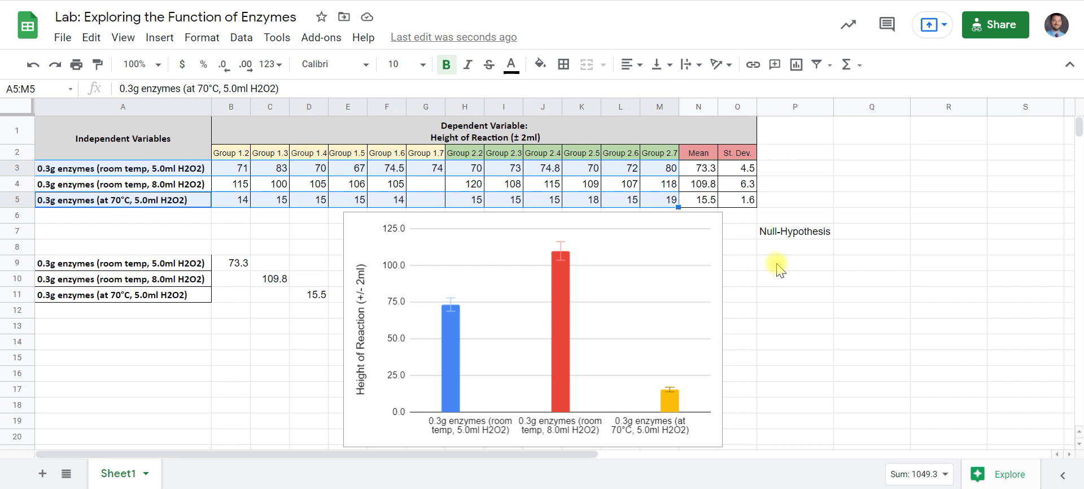
{"action": "double_click", "coordinate": [885, 231]}
{"action": "type", "text": "\"There wi"}
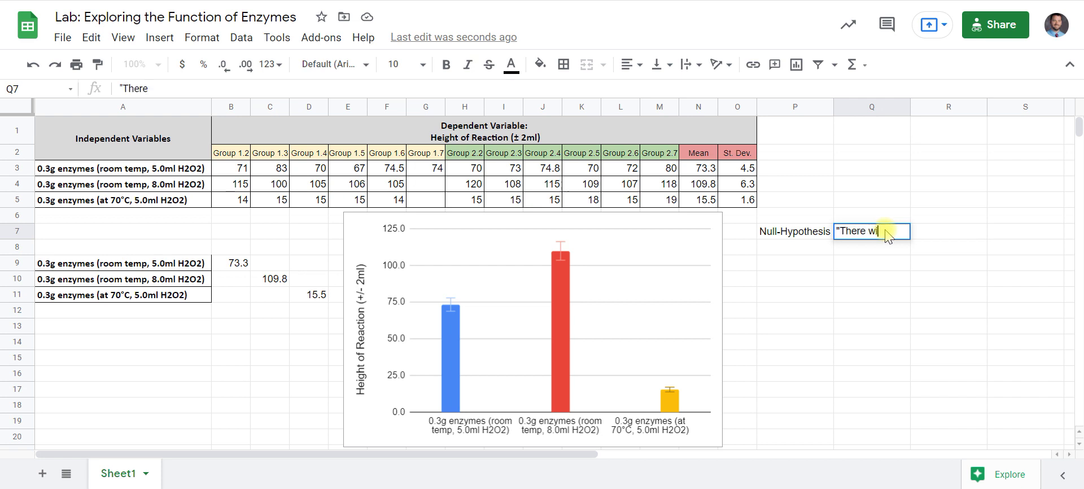
{"action": "type", "text": "ll be no diffe"}
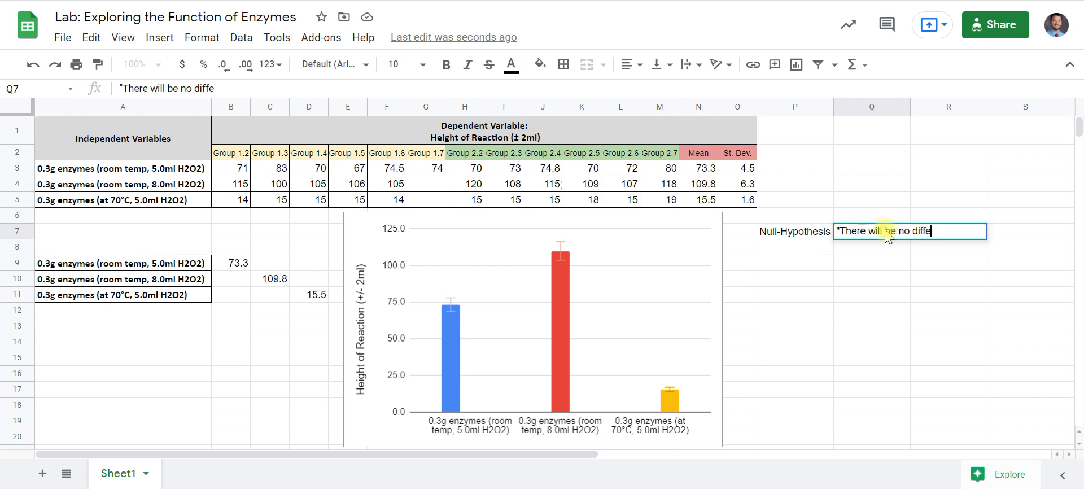
{"action": "type", "text": "rence in reaction ra"}
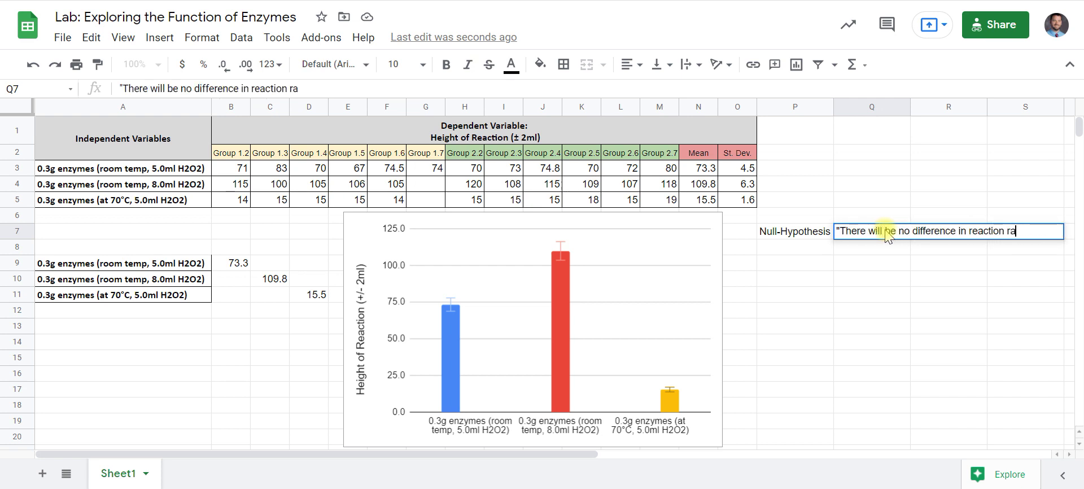
{"action": "type", "text": "tes\""}
{"action": "key", "text": "Return"}
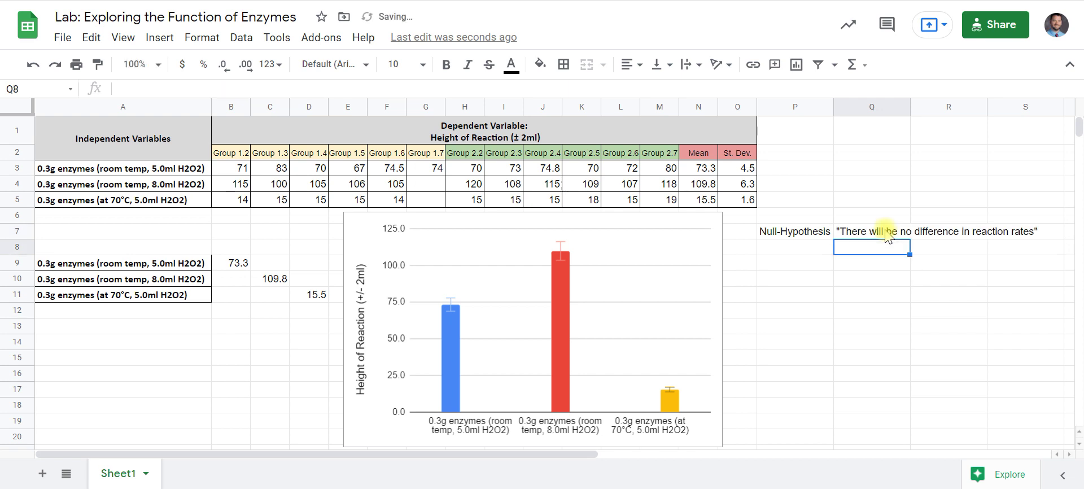
- Label cell P9 "Alt" and enter "There is a sig difference in reaction rates", including the quotation marks, in Q9
{"action": "left_click", "coordinate": [812, 248]}
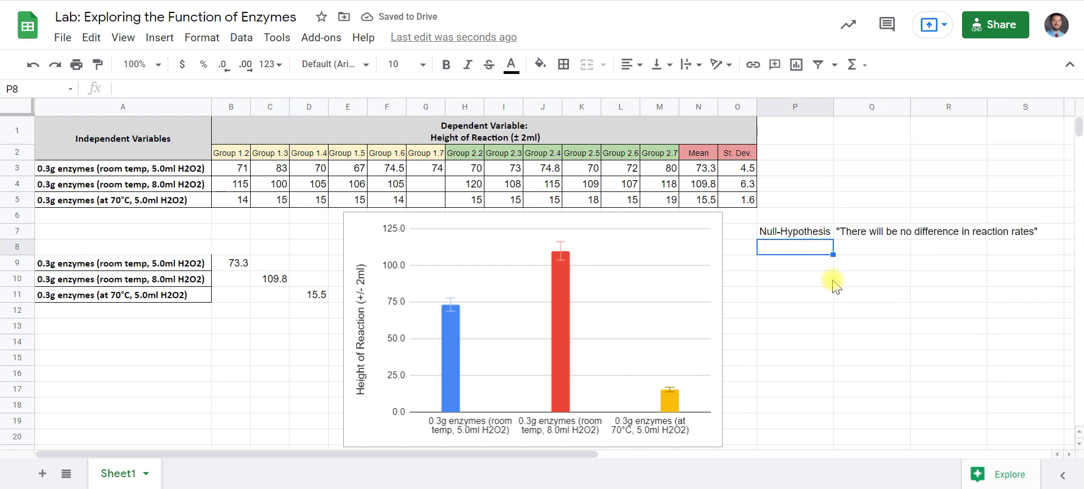
{"action": "left_click", "coordinate": [815, 262]}
{"action": "type", "text": "Alt"}
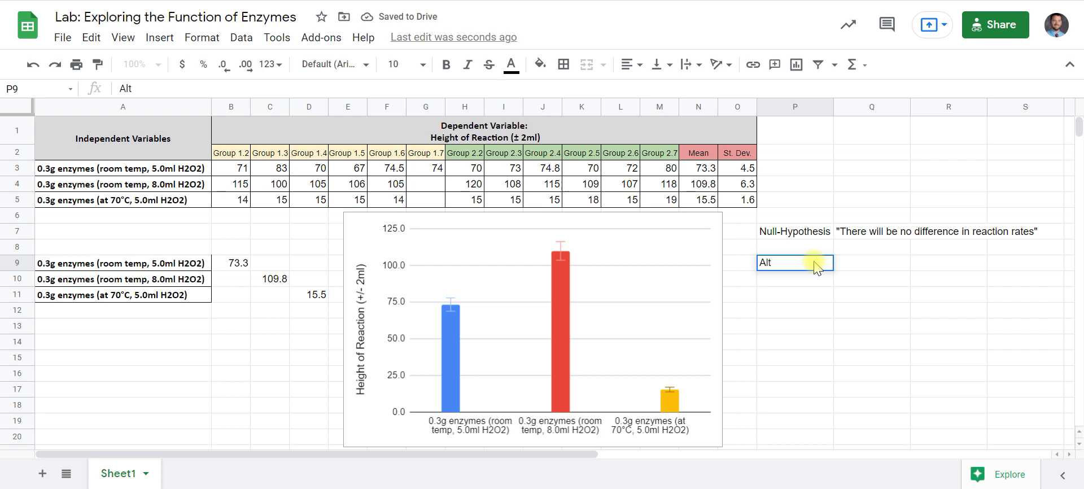
{"action": "key", "text": "Tab"}
{"action": "type", "text": "\"There"}
{"action": "type", "text": " is a sig difference "}
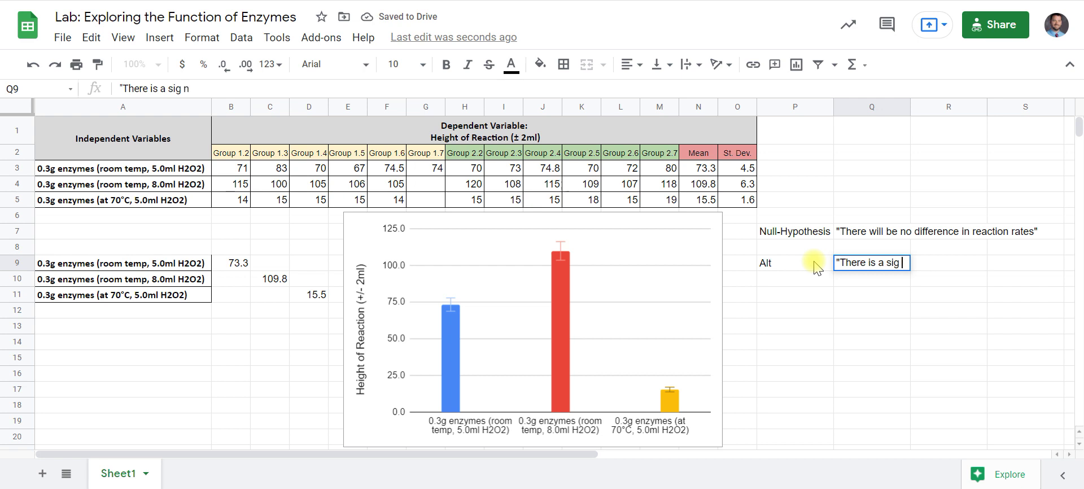
{"action": "type", "text": "in reaction rates"}
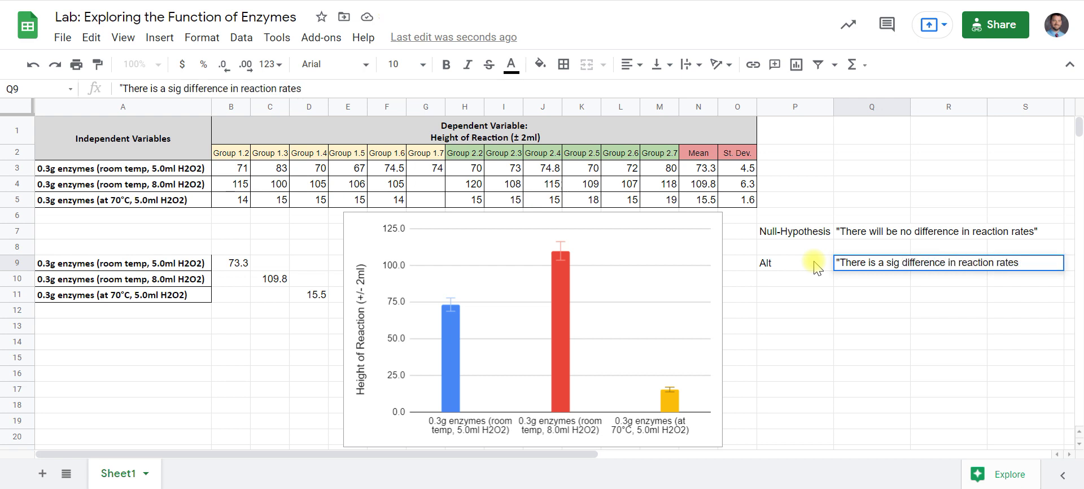
{"action": "type", "text": "\""}
{"action": "left_click", "coordinate": [845, 206]}
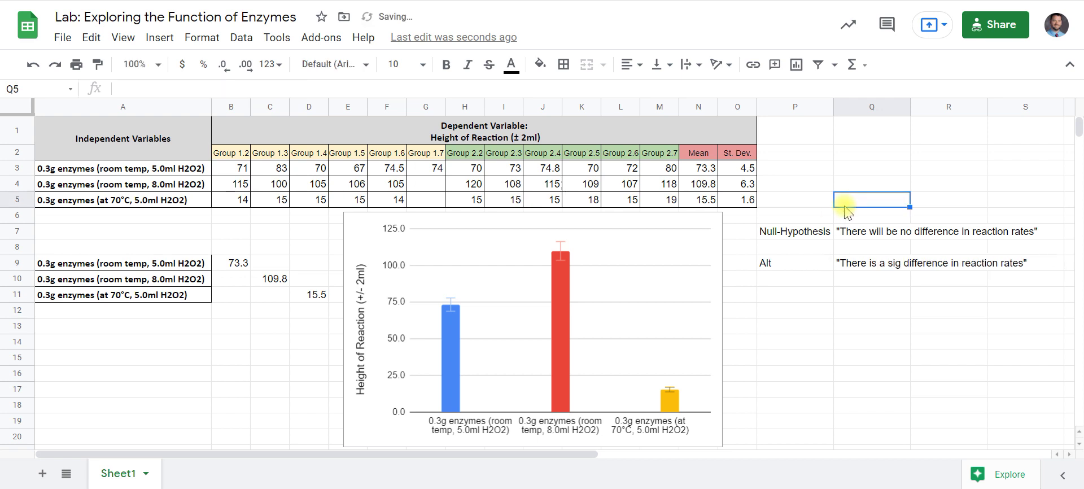
- Extend the label in cell P9 to read "Alt-Hypothesis"
{"action": "double_click", "coordinate": [811, 263]}
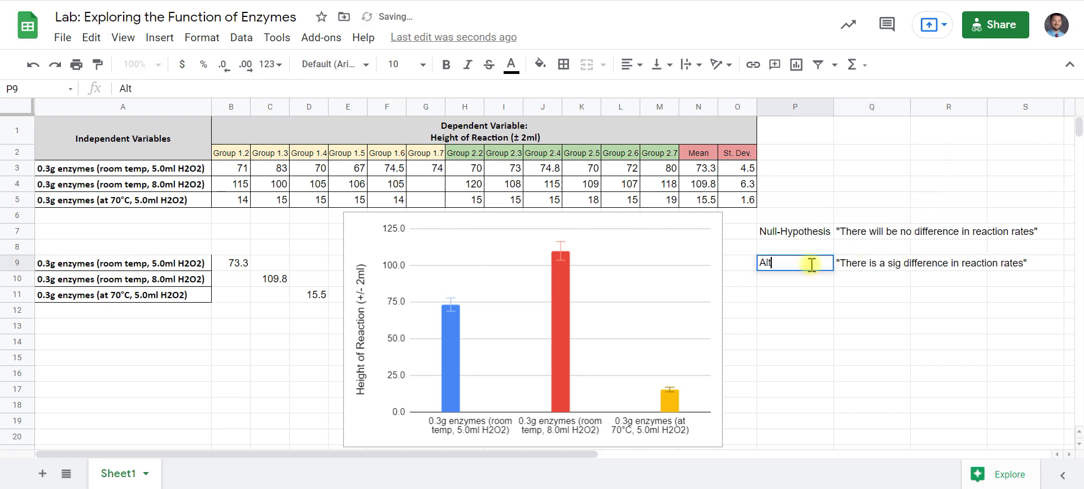
{"action": "type", "text": "-Hypothesis"}
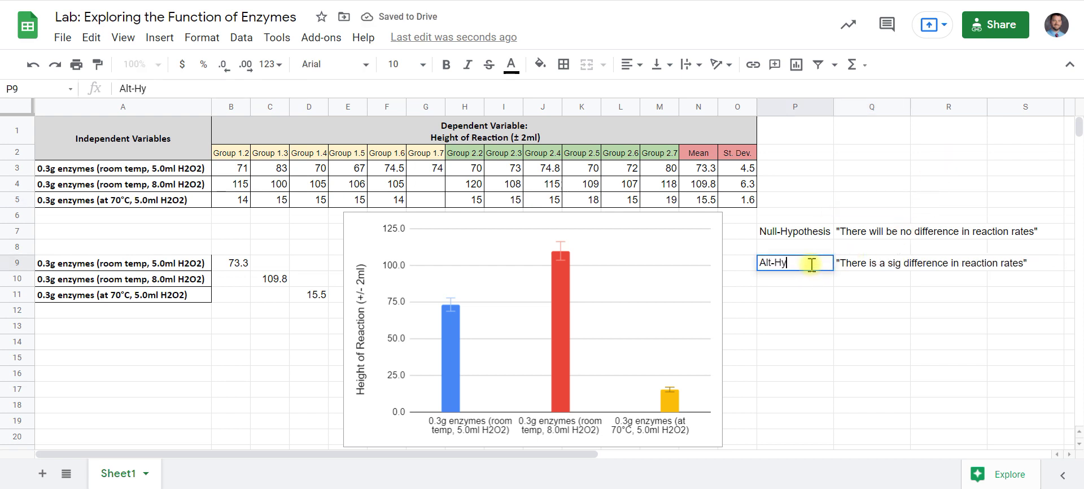
{"action": "left_click", "coordinate": [811, 311]}
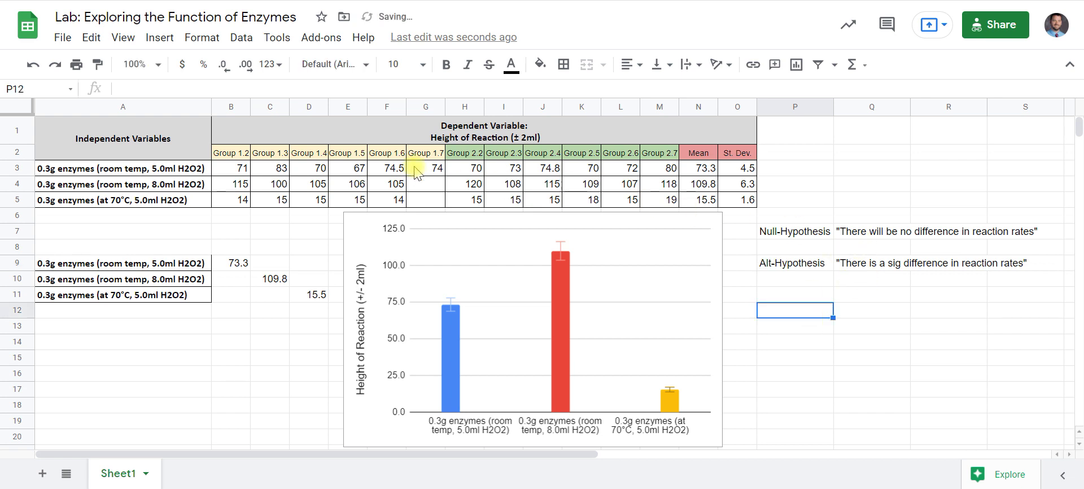
- Highlight the raw data in B3:M3 and B5:M5, and enter the rule "p>0.05 Keep the null" in cell P11
{"action": "left_click_drag", "start_coordinate": [228, 169], "coordinate": [665, 165]}
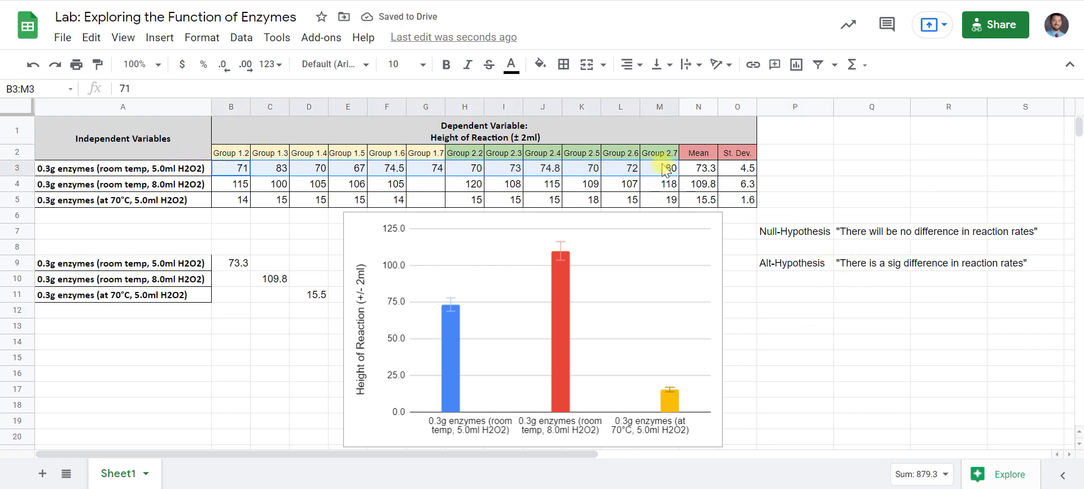
{"action": "left_click_drag", "start_coordinate": [229, 199], "coordinate": [658, 206]}
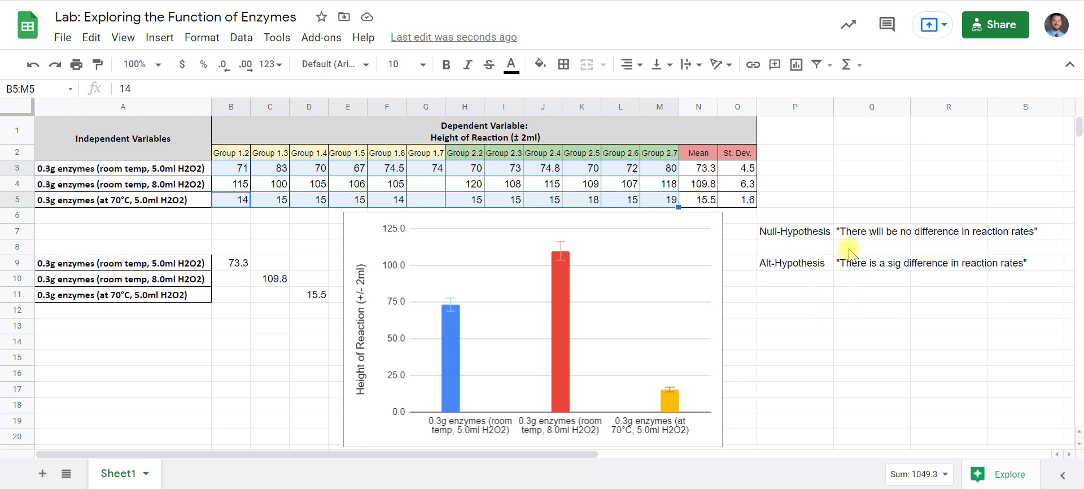
{"action": "left_click", "coordinate": [847, 294]}
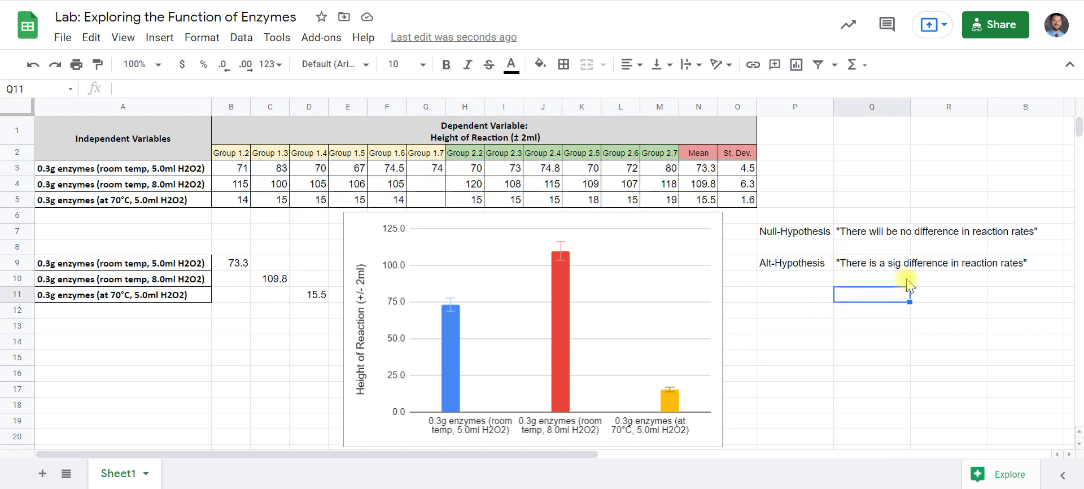
{"action": "key", "text": "Left"}
{"action": "type", "text": "p"}
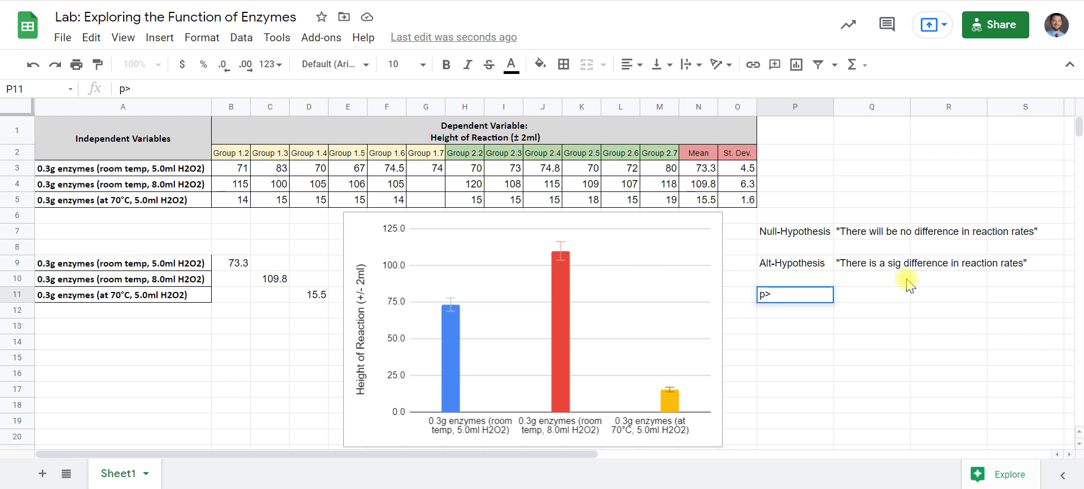
{"action": "type", "text": ">0.05 ="}
{"action": "key", "text": "BackSpace"}
{"action": "type", "text": "Keep the null"}
{"action": "key", "text": "Return"}
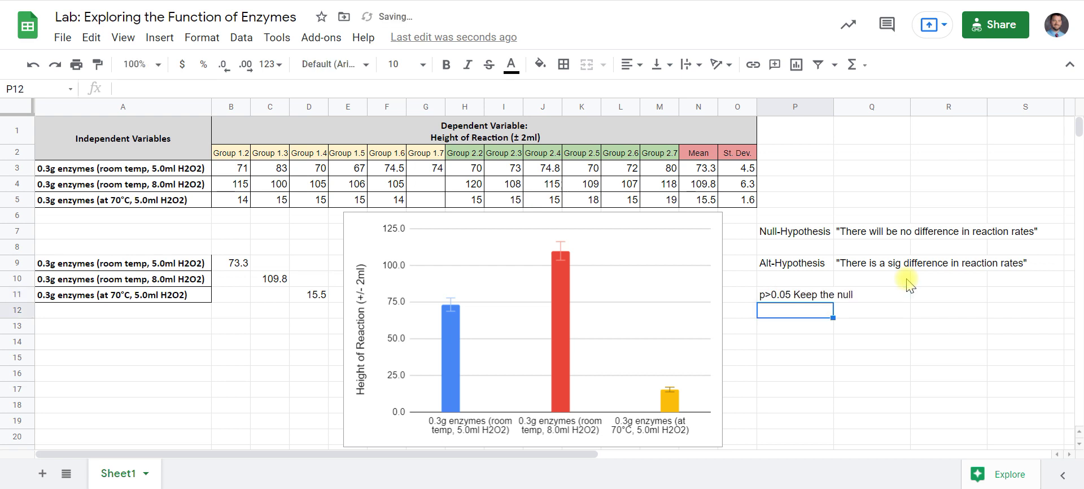
- Enter the rule "P<0.05 Reject the null, accept alternative" in cell P12
{"action": "type", "text": "P<"}
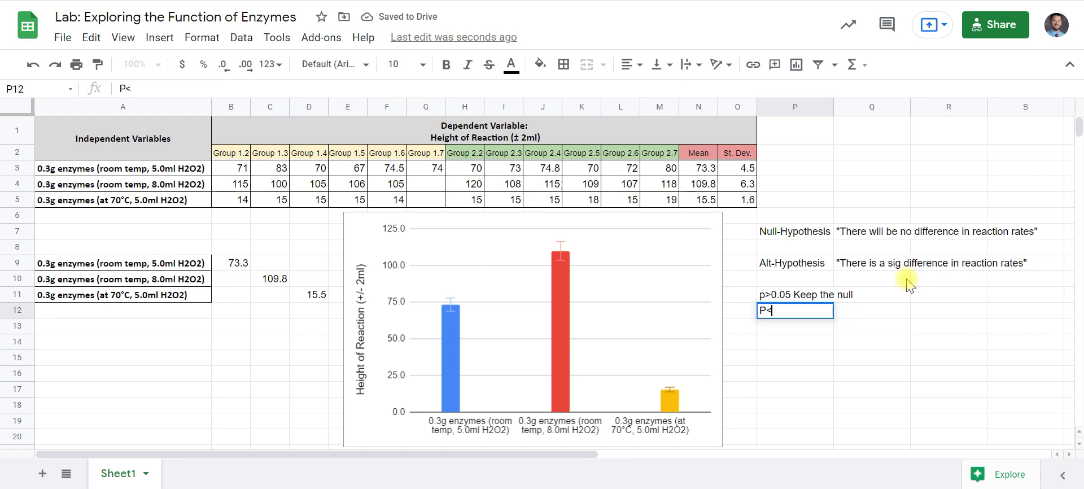
{"action": "type", "text": "0.05 Reject th"}
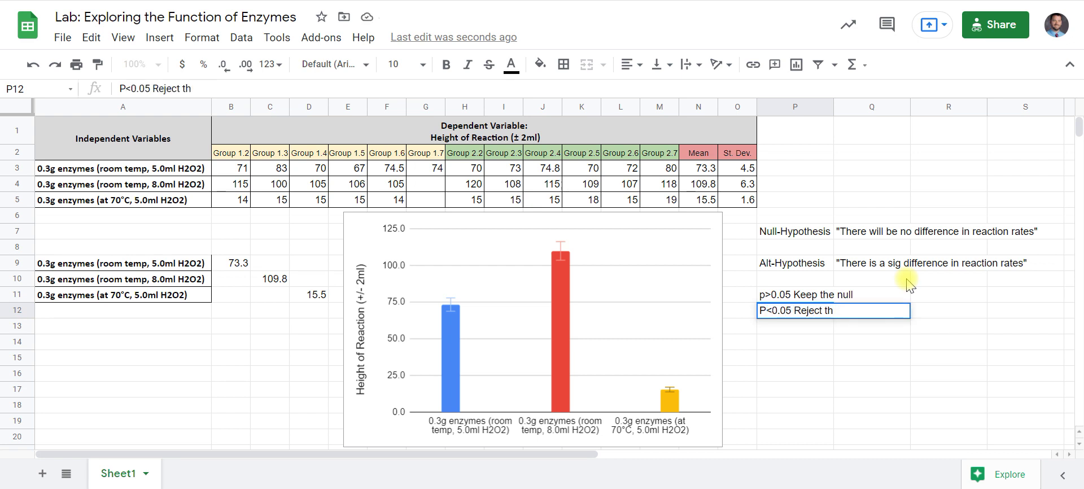
{"action": "type", "text": "e null, accept alternatigve"}
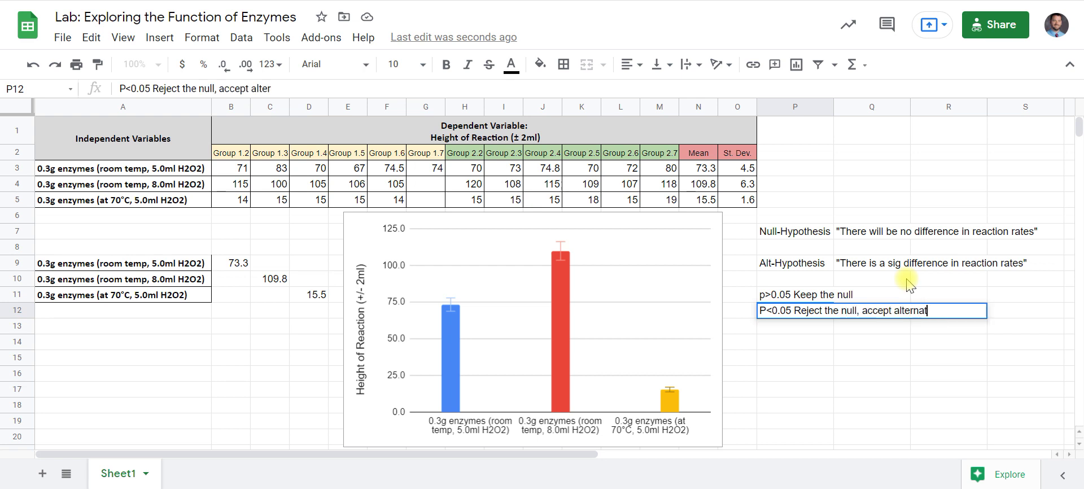
{"action": "key", "text": "BackSpace"}
{"action": "type", "text": "ve"}
{"action": "key", "text": "Return"}
{"action": "left_click", "coordinate": [902, 344]}
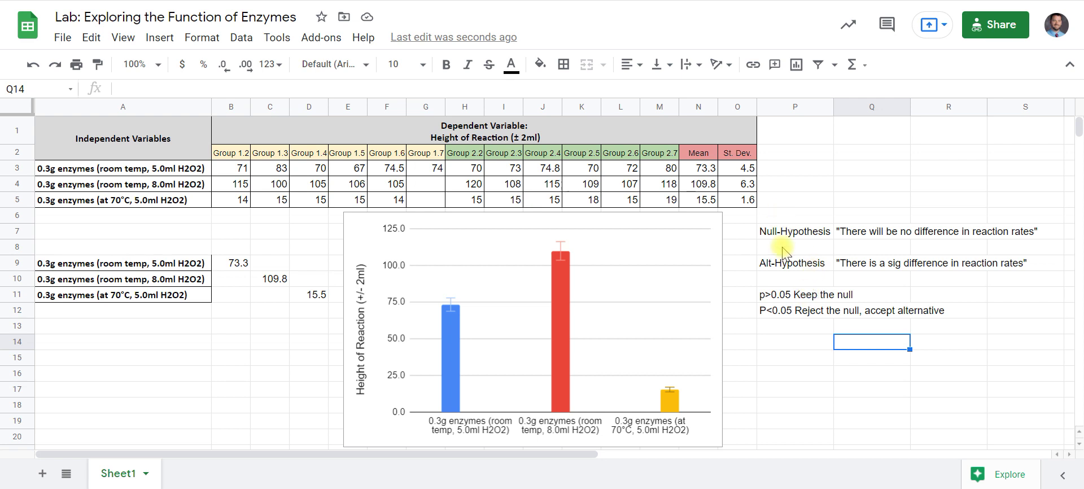
- Review the two p-value decision rules against the null-hypothesis statement
{"action": "left_click", "coordinate": [779, 297]}
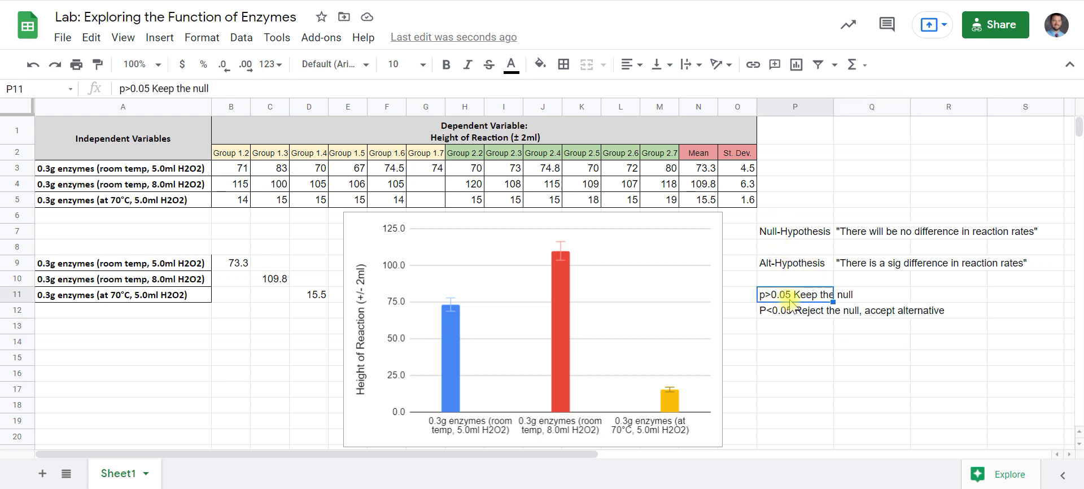
{"action": "left_click", "coordinate": [808, 340]}
{"action": "left_click", "coordinate": [808, 295]}
{"action": "left_click_drag", "start_coordinate": [807, 235], "coordinate": [1014, 236]}
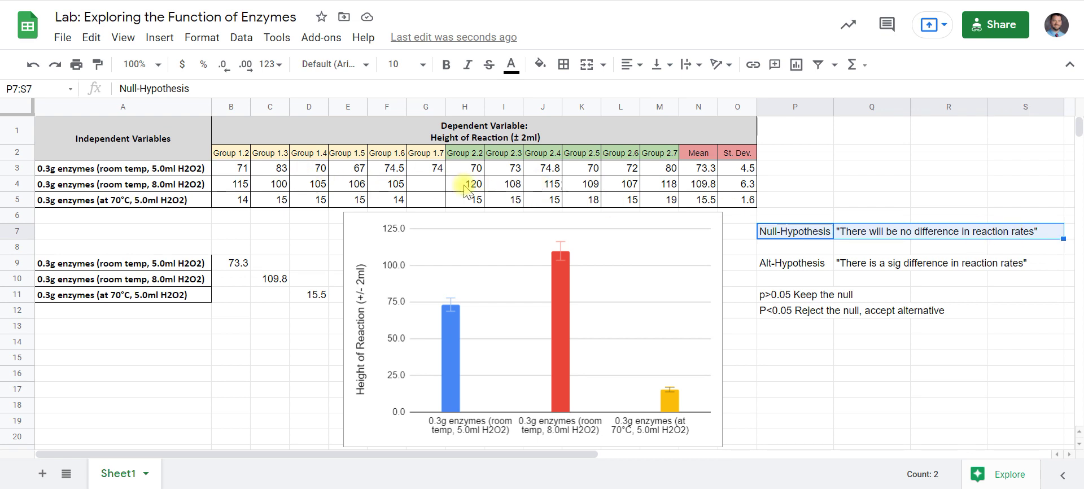
{"action": "left_click", "coordinate": [777, 317]}
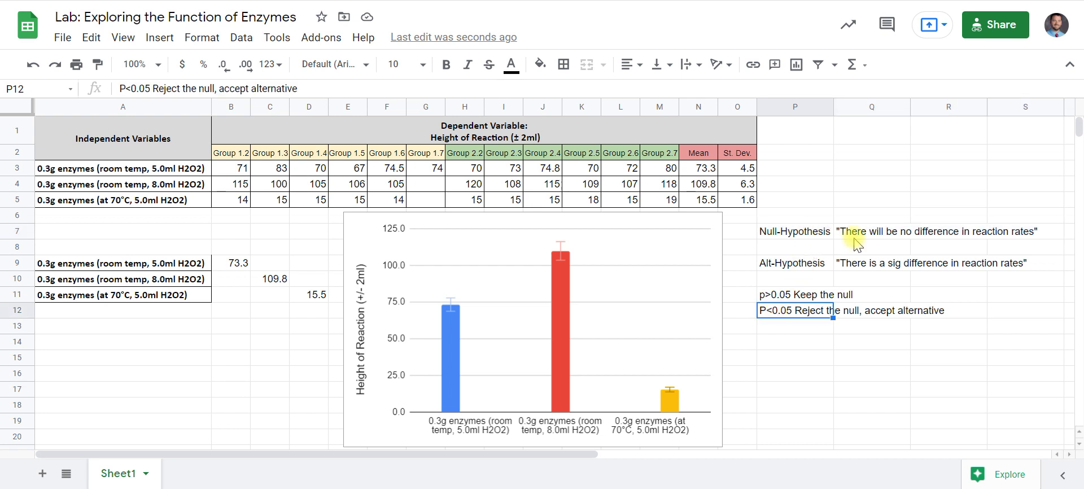
- Start a TTEST formula in cell Q3, check its argument help, and set B3:M3 as the first range
{"action": "left_click_drag", "start_coordinate": [823, 268], "coordinate": [1011, 266]}
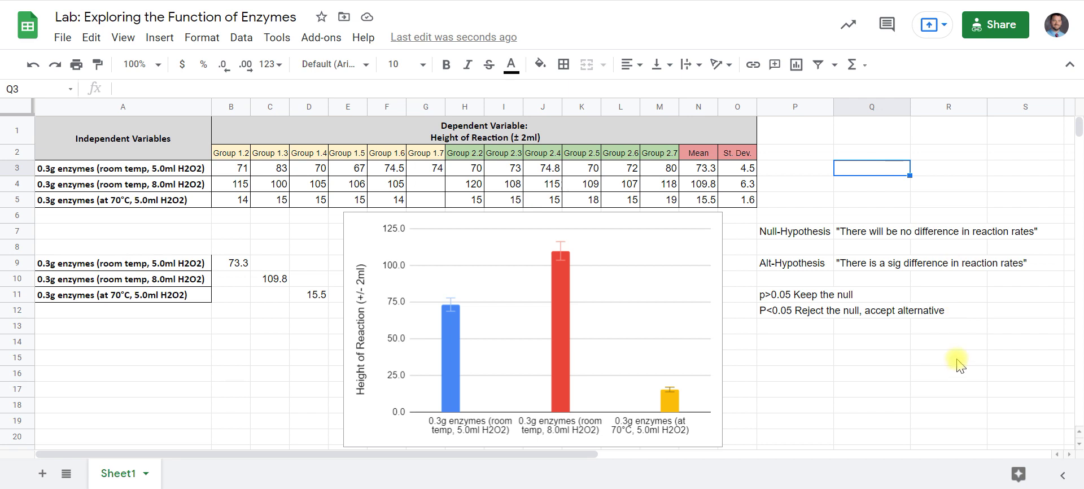
{"action": "type", "text": "=tte"}
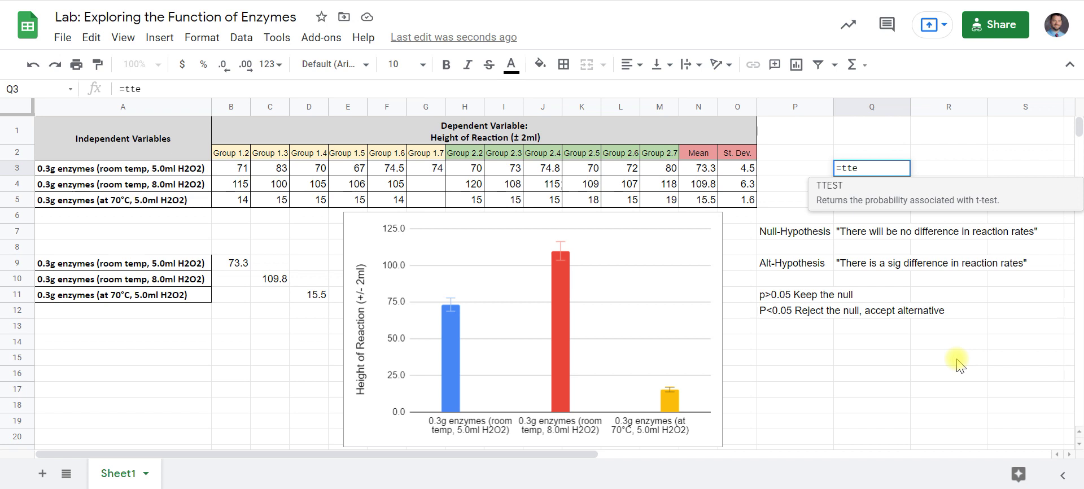
{"action": "left_click", "coordinate": [912, 210]}
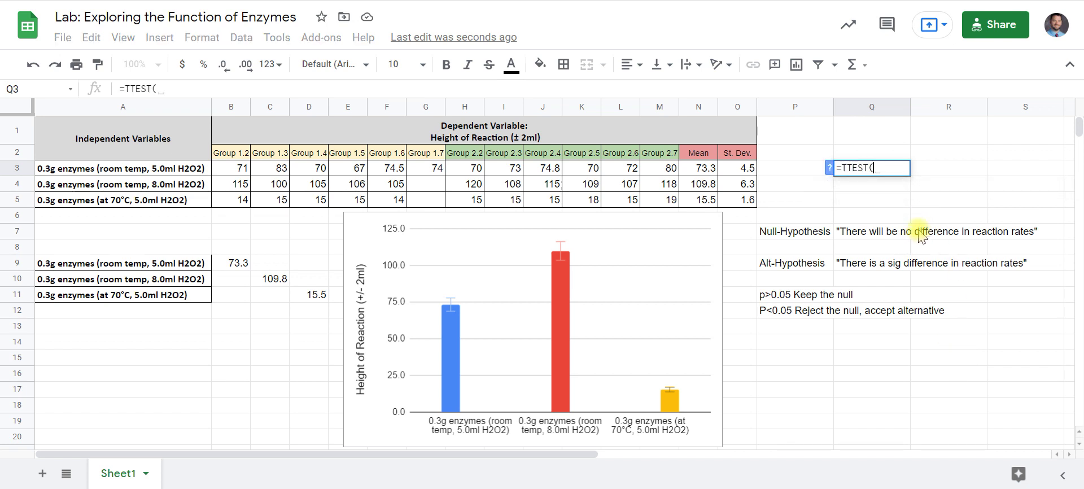
{"action": "left_click", "coordinate": [829, 169]}
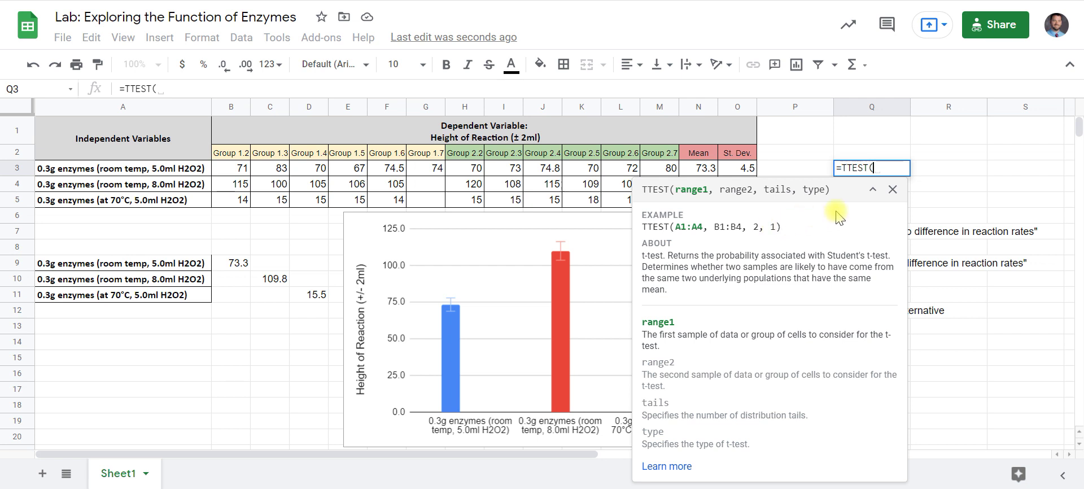
{"action": "left_click", "coordinate": [893, 189]}
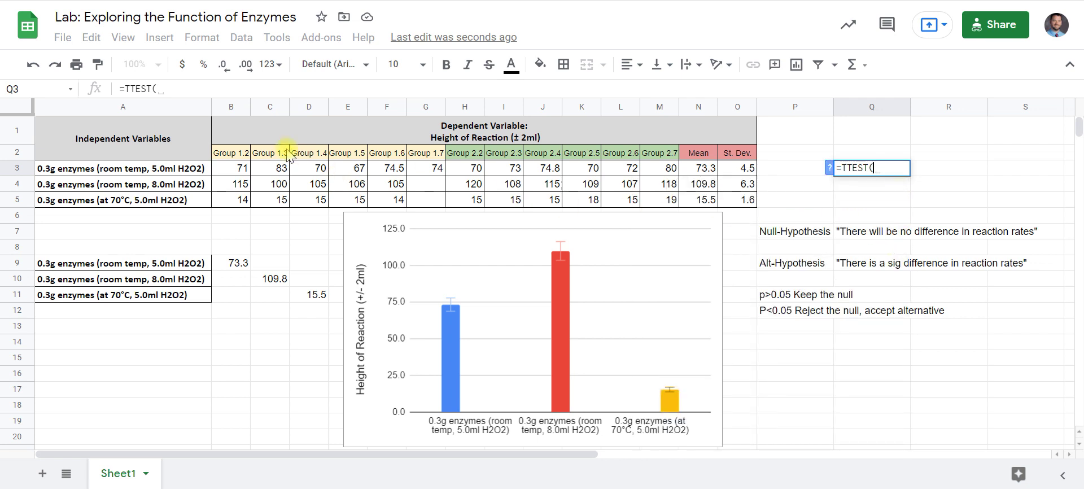
{"action": "left_click_drag", "start_coordinate": [241, 170], "coordinate": [681, 171]}
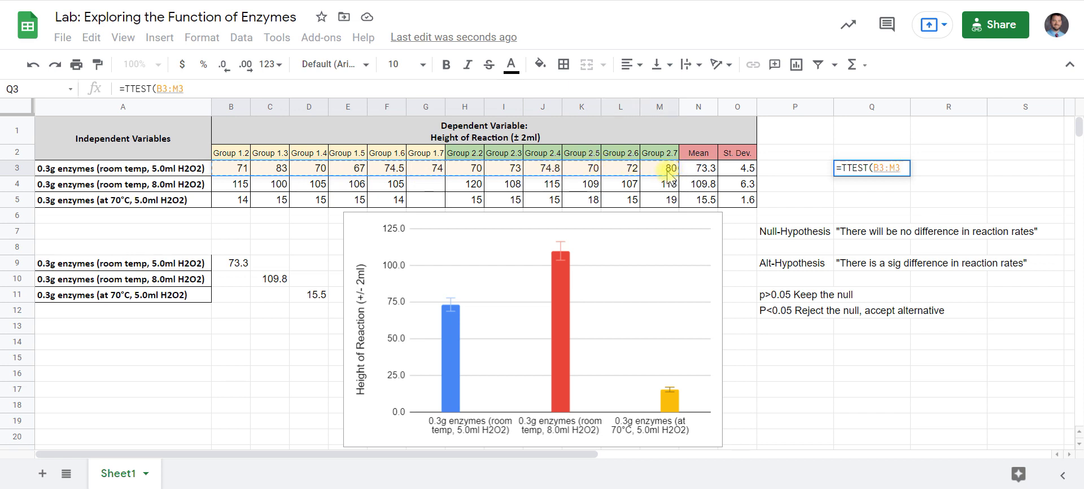
{"action": "type", "text": ","}
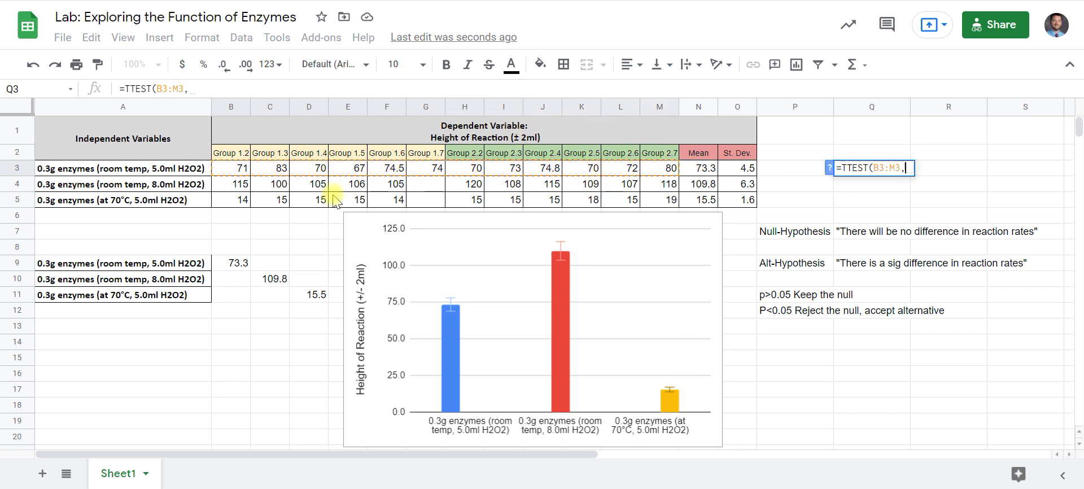
- Complete the TTEST formula in Q3 with B5:M5 as the second range, 2 tails and type 3
{"action": "left_click_drag", "start_coordinate": [231, 201], "coordinate": [666, 203]}
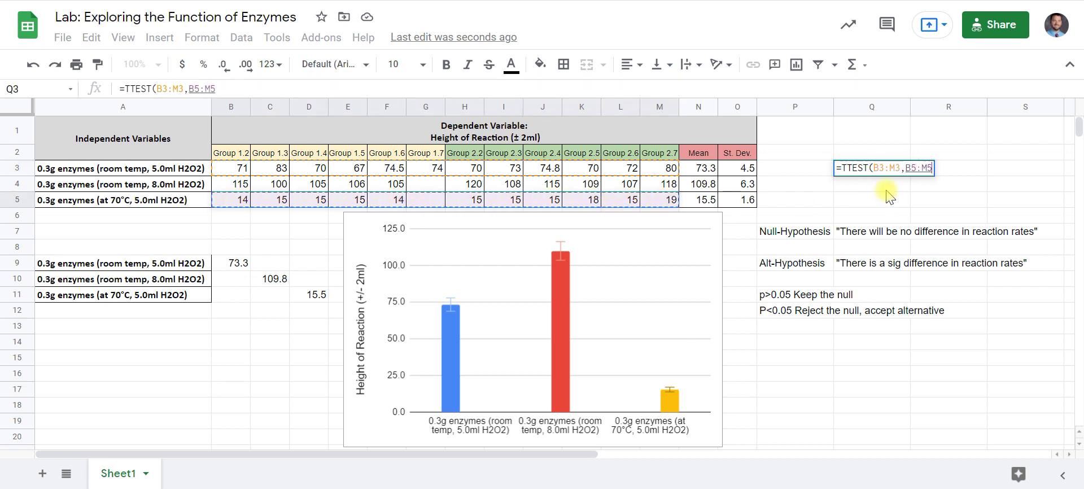
{"action": "type", "text": ","}
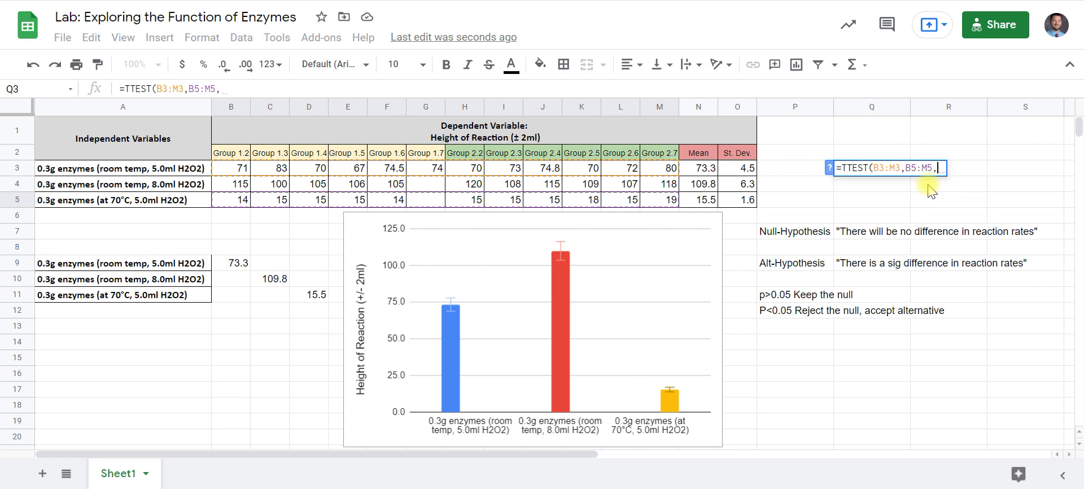
{"action": "type", "text": "2"}
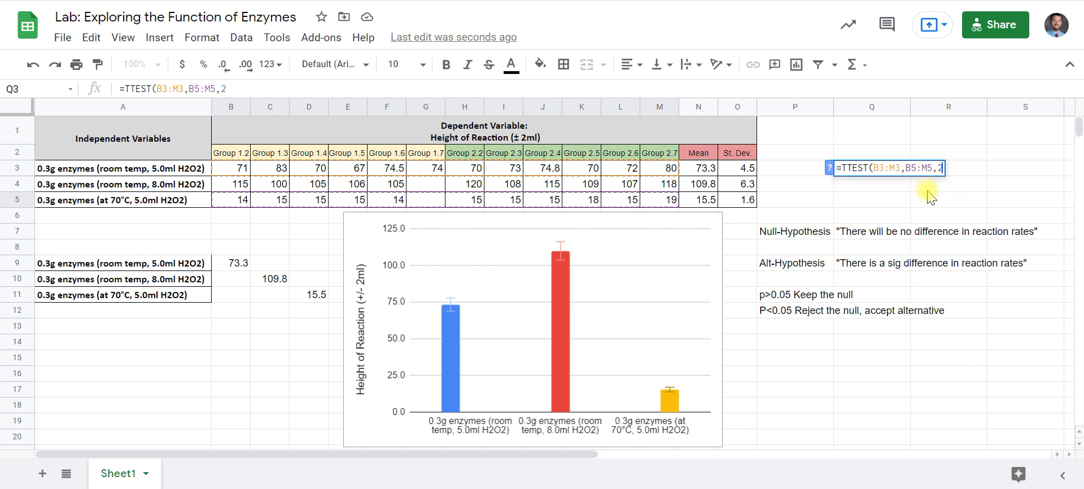
{"action": "type", "text": ",3"}
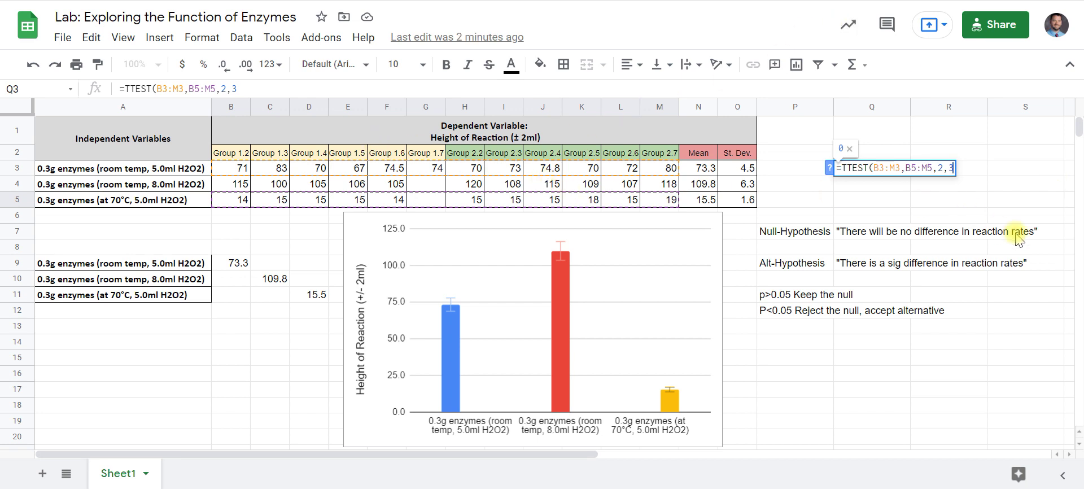
{"action": "key", "text": "Return"}
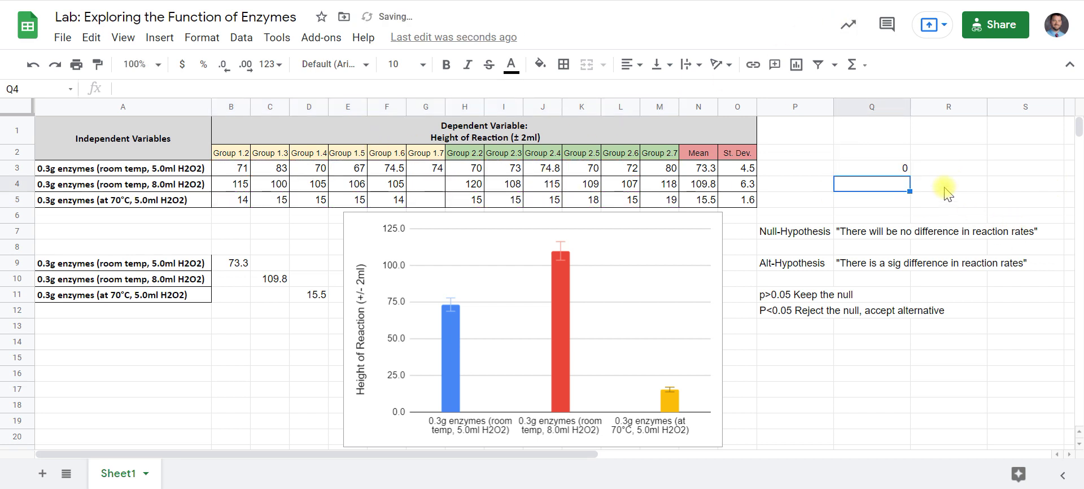
- Show the t-test result in Q3 with eight decimal places and widen column Q to fit it
{"action": "left_click", "coordinate": [903, 171]}
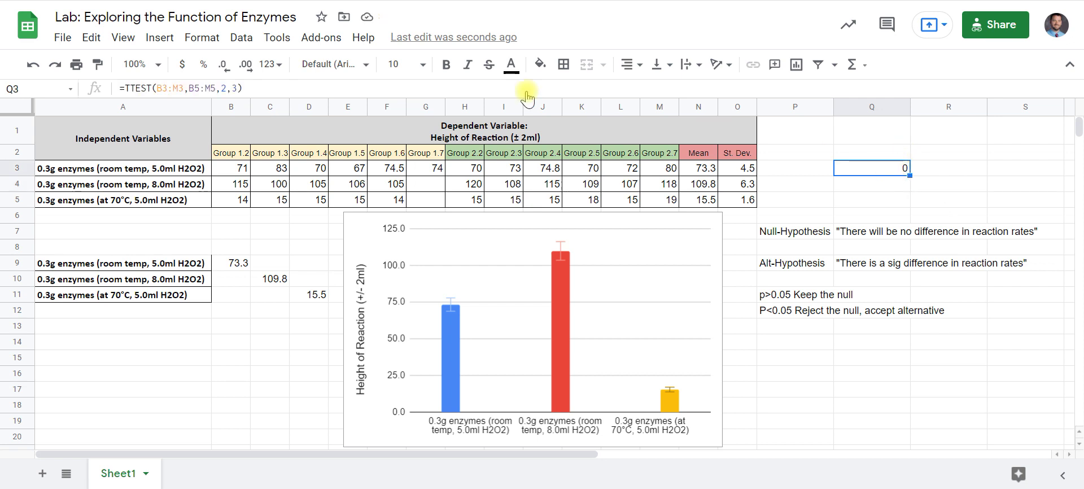
{"action": "left_click", "coordinate": [247, 65]}
{"action": "left_click", "coordinate": [246, 65]}
{"action": "left_click", "coordinate": [246, 65]}
{"action": "left_click", "coordinate": [246, 65]}
{"action": "left_click", "coordinate": [246, 65]}
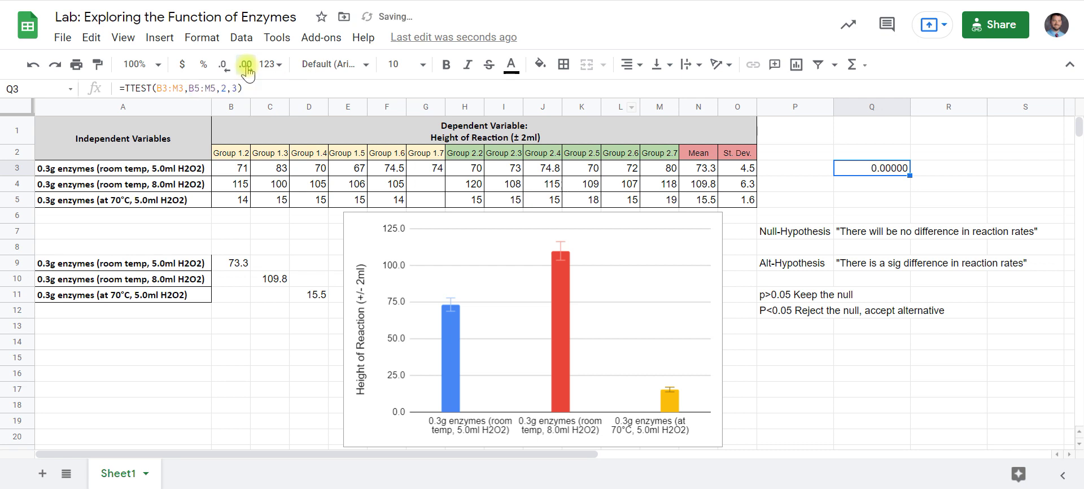
{"action": "left_click", "coordinate": [246, 65]}
{"action": "left_click", "coordinate": [246, 65]}
{"action": "left_click", "coordinate": [246, 65]}
{"action": "left_click_drag", "start_coordinate": [909, 107], "coordinate": [978, 107]}
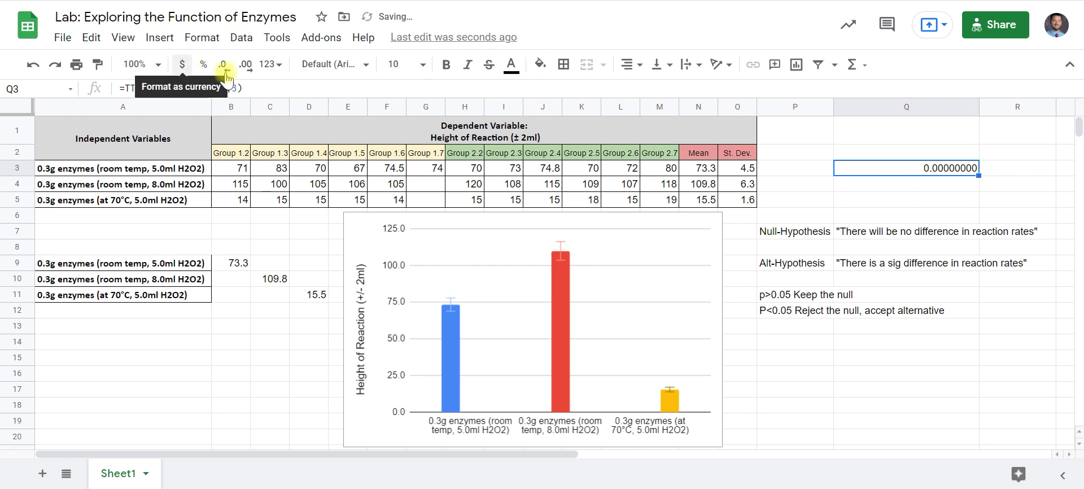
- Extend the p-value in Q3 to 20 decimal places, and trim it back to 17
{"action": "left_click", "coordinate": [248, 67]}
{"action": "left_click", "coordinate": [248, 66]}
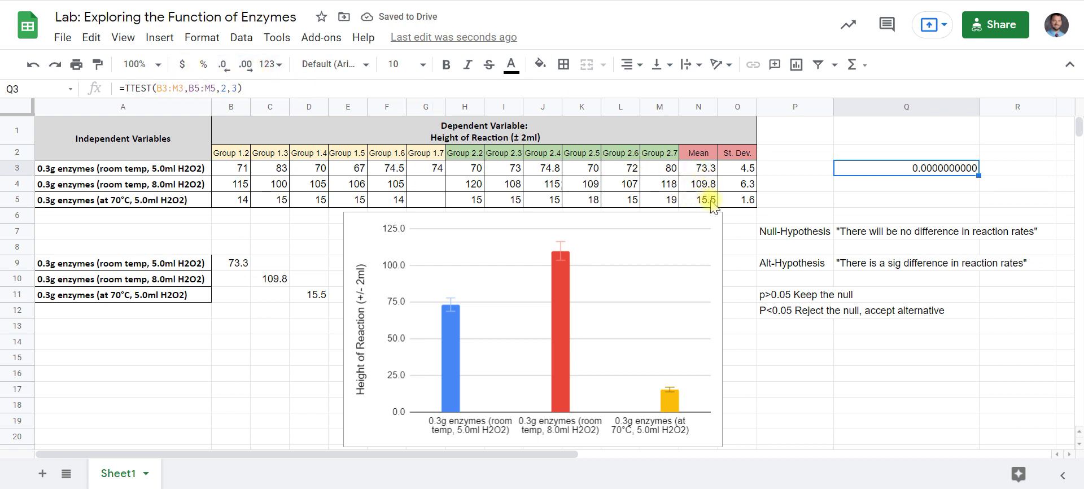
{"action": "left_click", "coordinate": [245, 65]}
{"action": "left_click", "coordinate": [245, 66]}
{"action": "left_click", "coordinate": [245, 65]}
{"action": "left_click", "coordinate": [245, 66]}
{"action": "left_click", "coordinate": [245, 65]}
{"action": "left_click", "coordinate": [245, 65]}
{"action": "left_click", "coordinate": [245, 66]}
{"action": "left_click", "coordinate": [245, 66]}
{"action": "left_click", "coordinate": [246, 66]}
{"action": "left_click", "coordinate": [246, 66]}
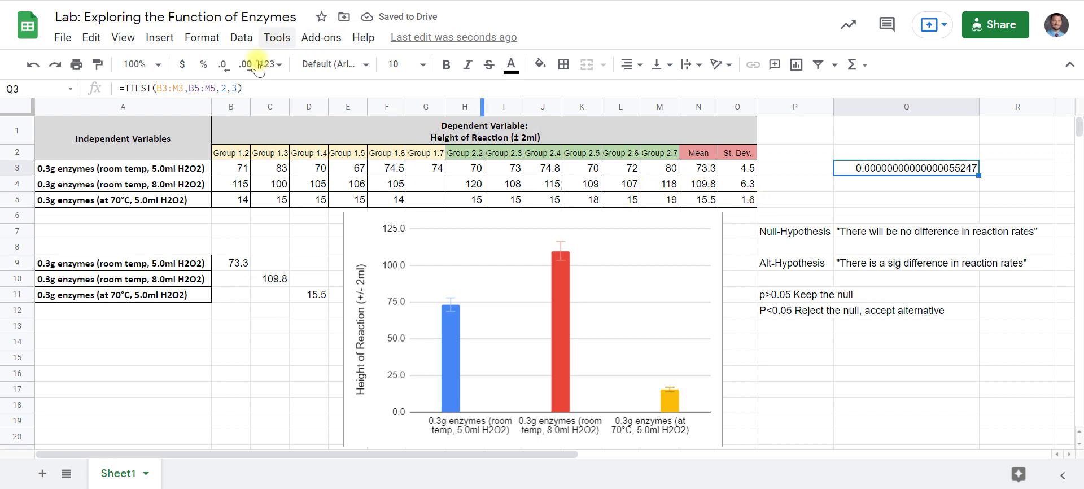
{"action": "left_click", "coordinate": [225, 65]}
{"action": "left_click", "coordinate": [224, 65]}
{"action": "left_click", "coordinate": [224, 66]}
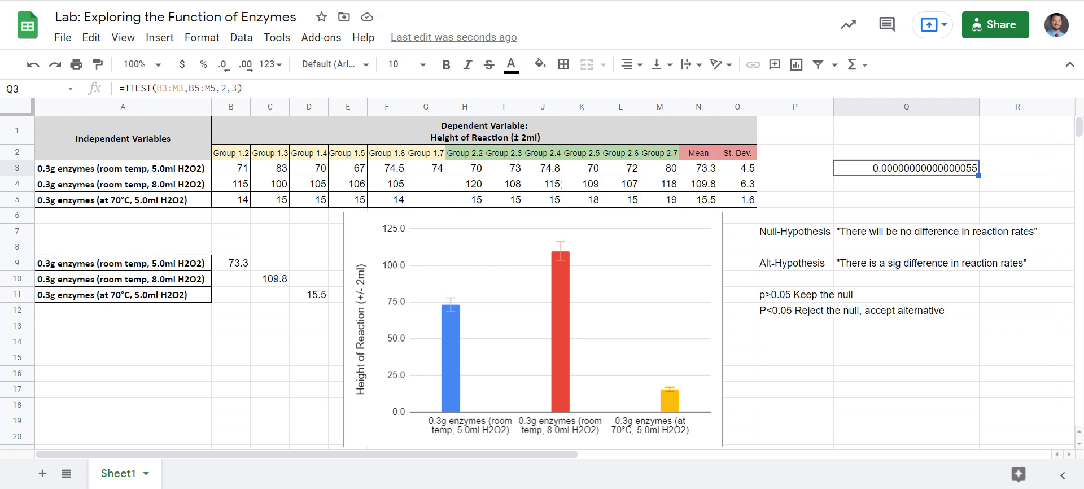
- Compare the p-value in Q3 with the P<0.05 rule in P12 and the alternative hypothesis in row 9
{"action": "left_click", "coordinate": [778, 313]}
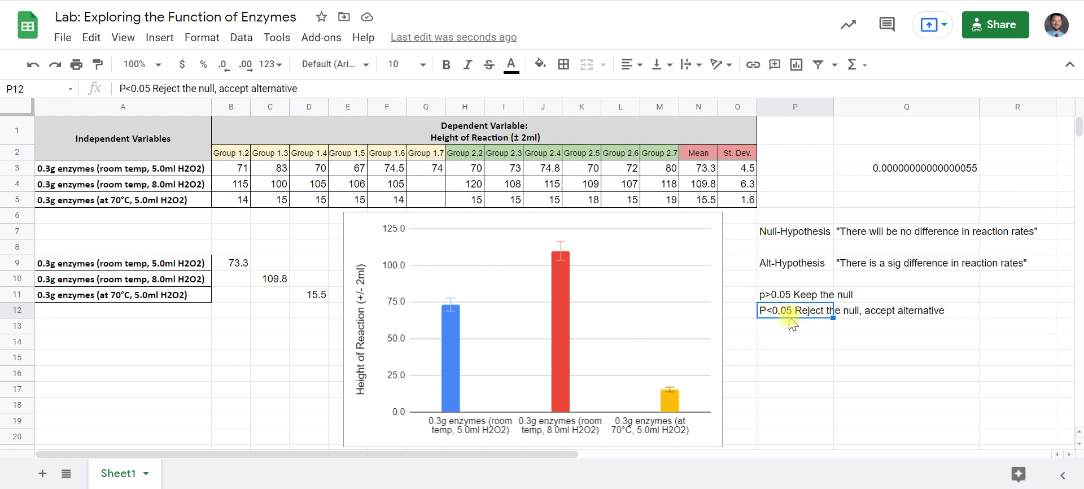
{"action": "left_click", "coordinate": [887, 170]}
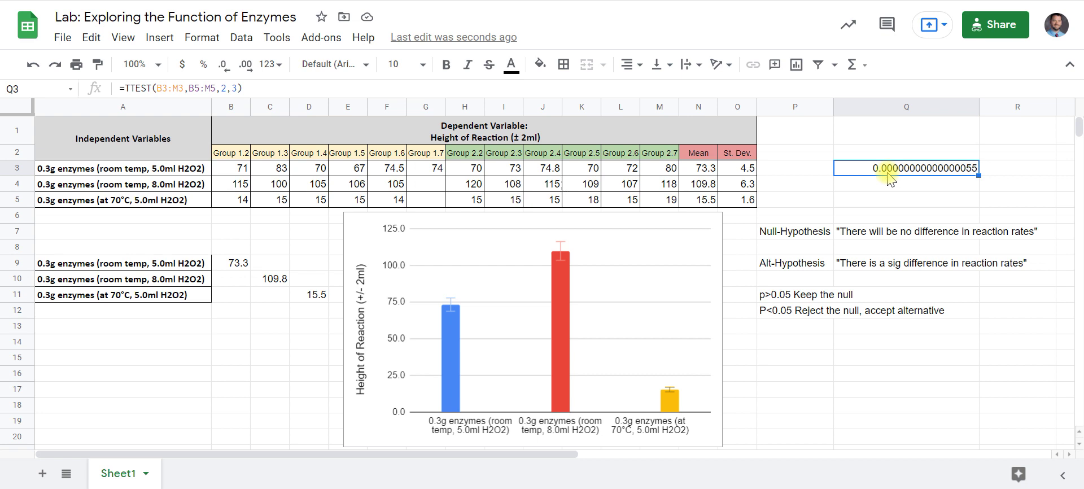
{"action": "left_click_drag", "start_coordinate": [836, 265], "coordinate": [976, 265]}
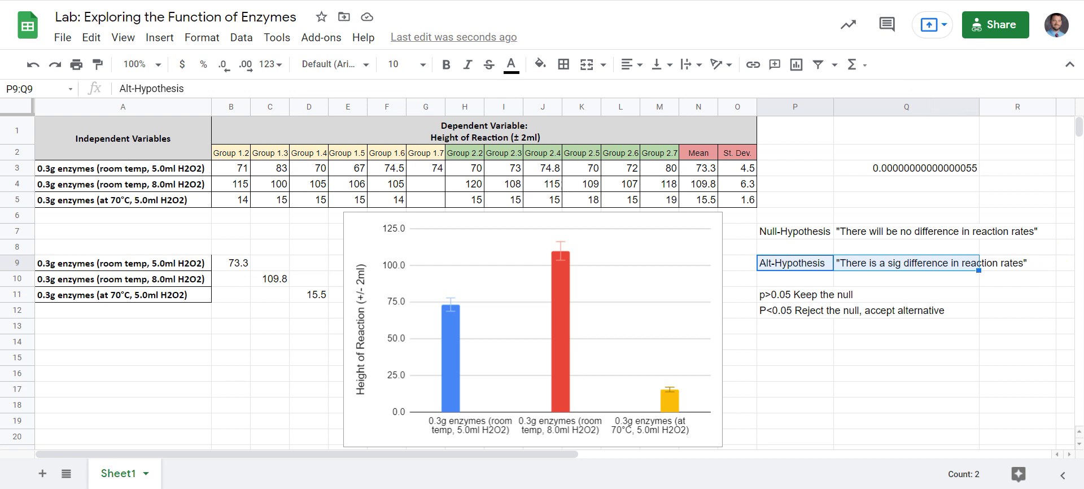
- Switch to the assignment in Google Docs and review the four t-test questions, the Results & Discussion section and the document's beginning
{"action": "key", "text": "alt+Tab"}
{"action": "scroll", "coordinate": [533, 247], "scroll_direction": "down", "scroll_amount": 6}
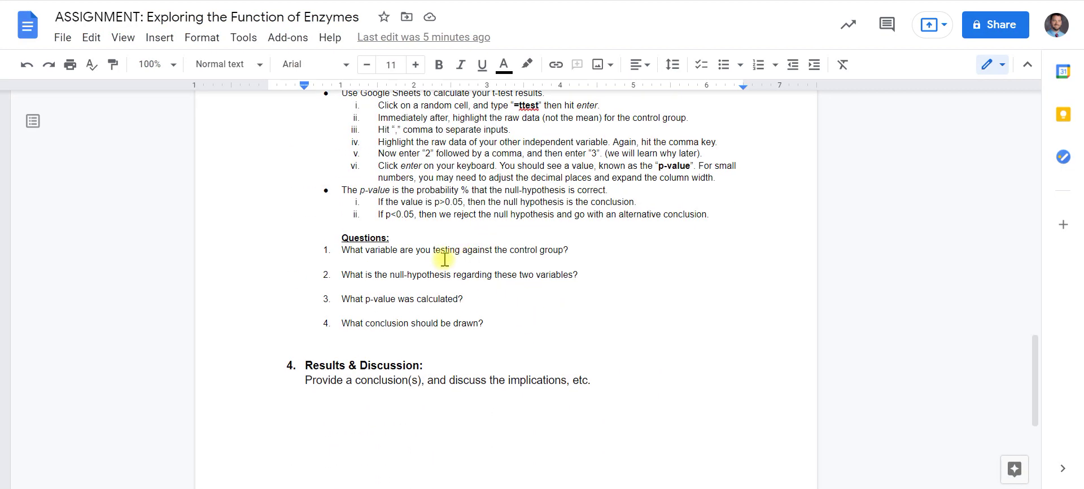
{"action": "mouse_move", "coordinate": [414, 250]}
{"action": "left_mouse_down"}
{"action": "mouse_move", "coordinate": [599, 263]}
{"action": "mouse_move", "coordinate": [591, 273]}
{"action": "mouse_move", "coordinate": [374, 274]}
{"action": "mouse_move", "coordinate": [494, 298]}
{"action": "mouse_move", "coordinate": [361, 323]}
{"action": "left_mouse_up"}
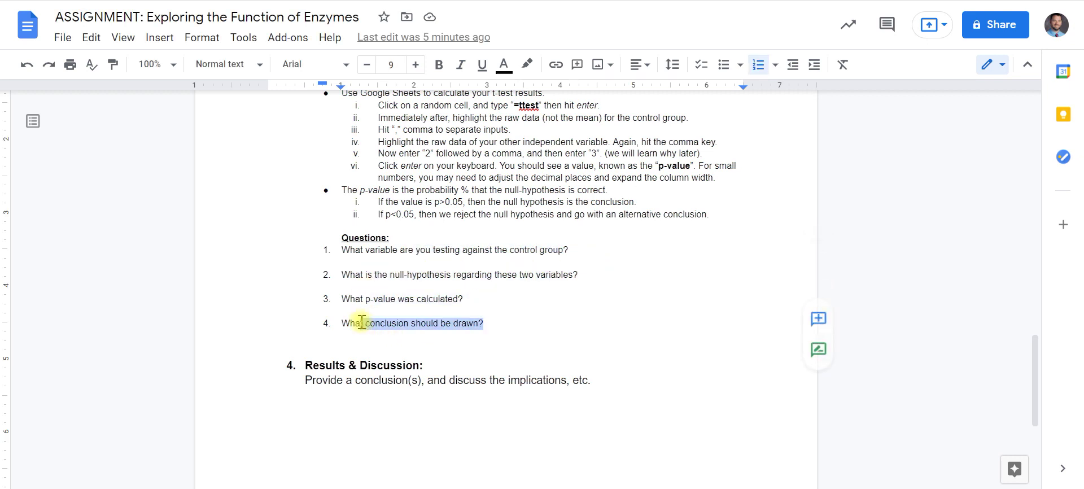
{"action": "scroll", "coordinate": [466, 364], "scroll_direction": "down", "scroll_amount": 2}
{"action": "left_click", "coordinate": [475, 239]}
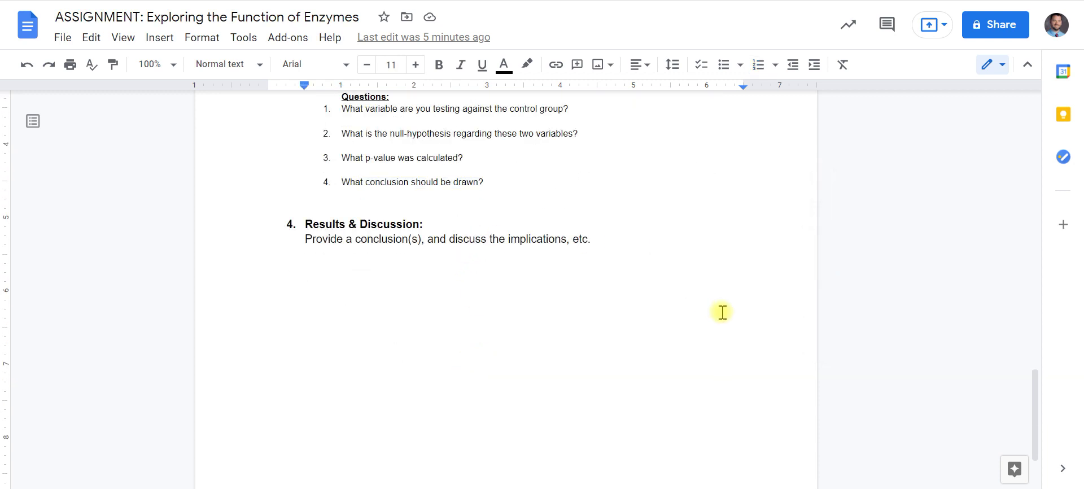
{"action": "scroll", "coordinate": [654, 268], "scroll_direction": "up", "scroll_amount": 15}
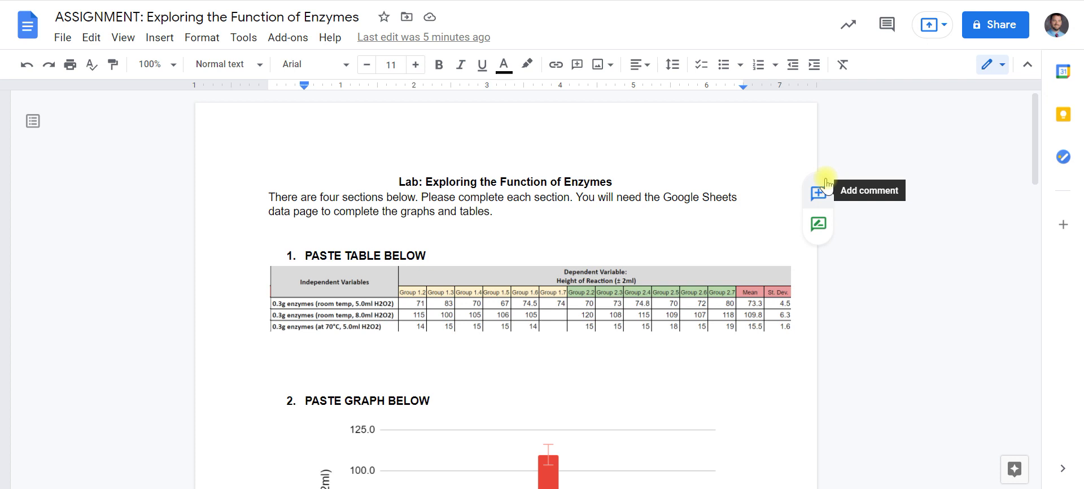